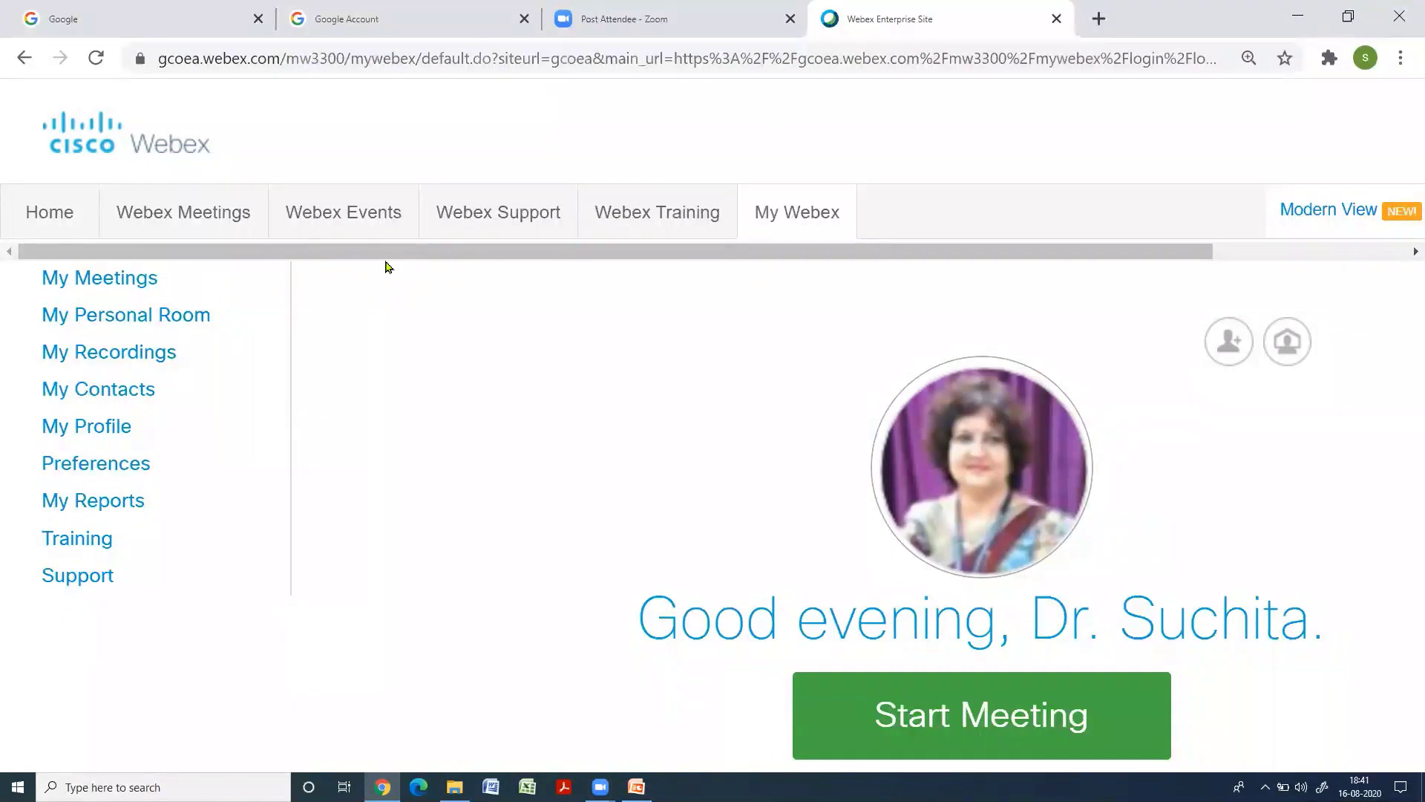
# Step: Start scheduling a new event from the host options of Webex Events
pyautogui.click(369, 218)
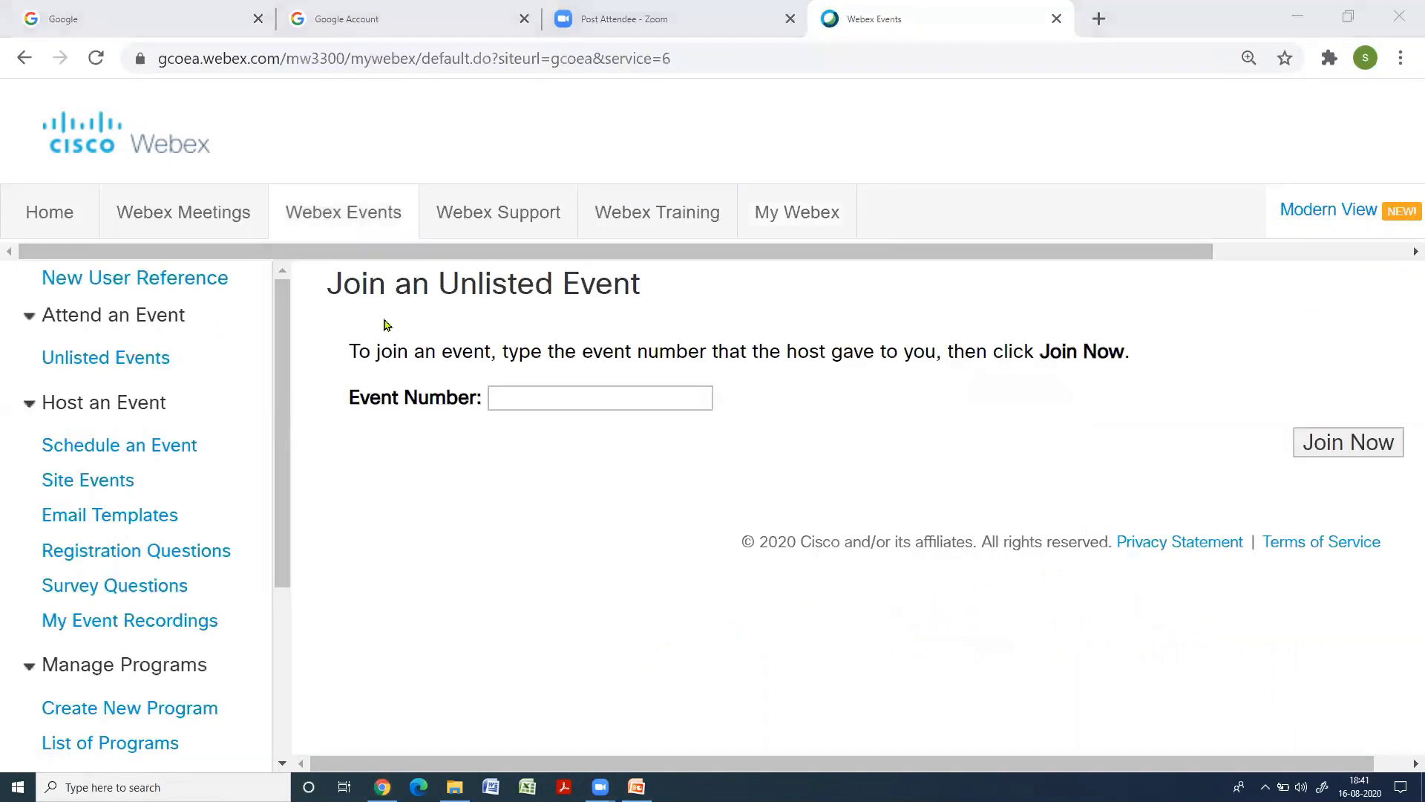
pyautogui.click(141, 446)
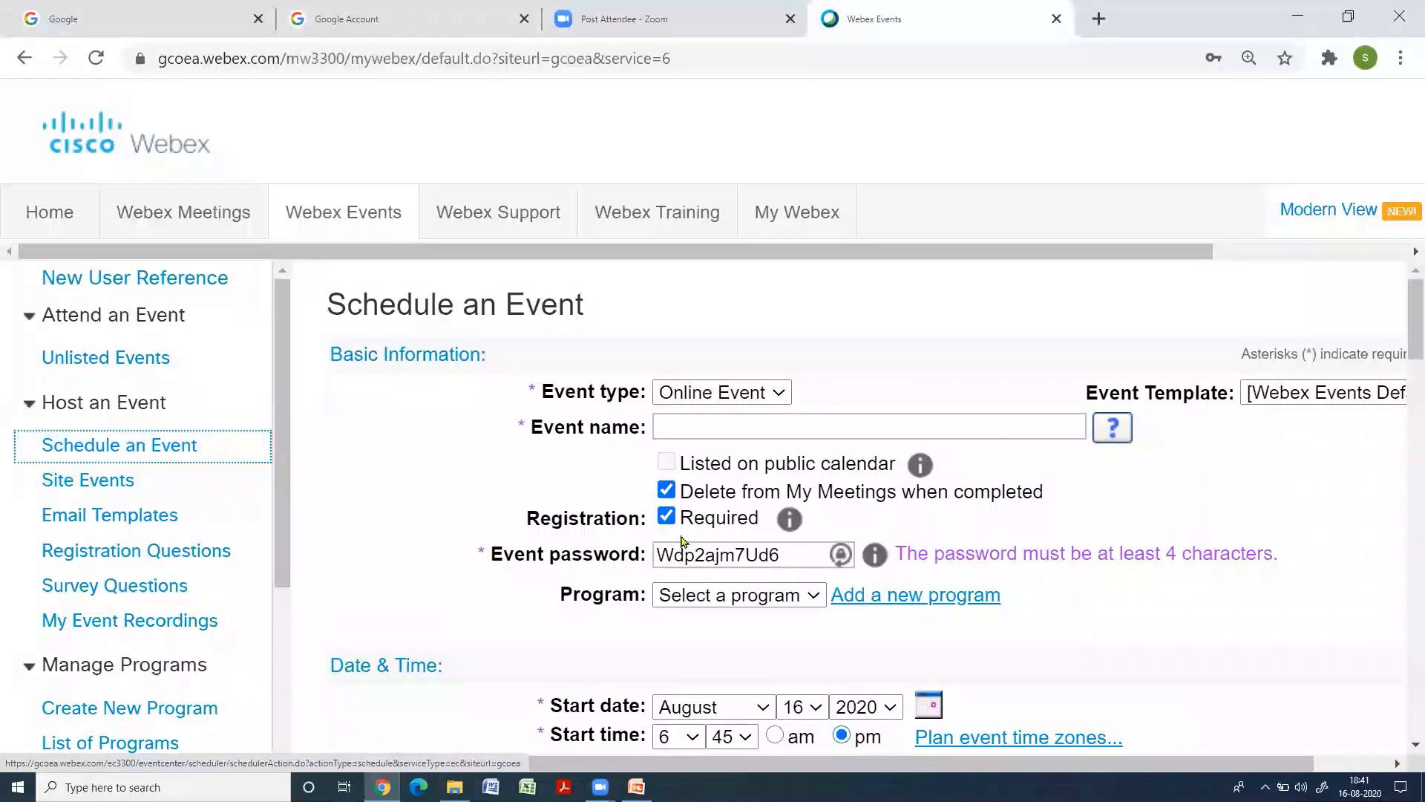
pyautogui.click(698, 430)
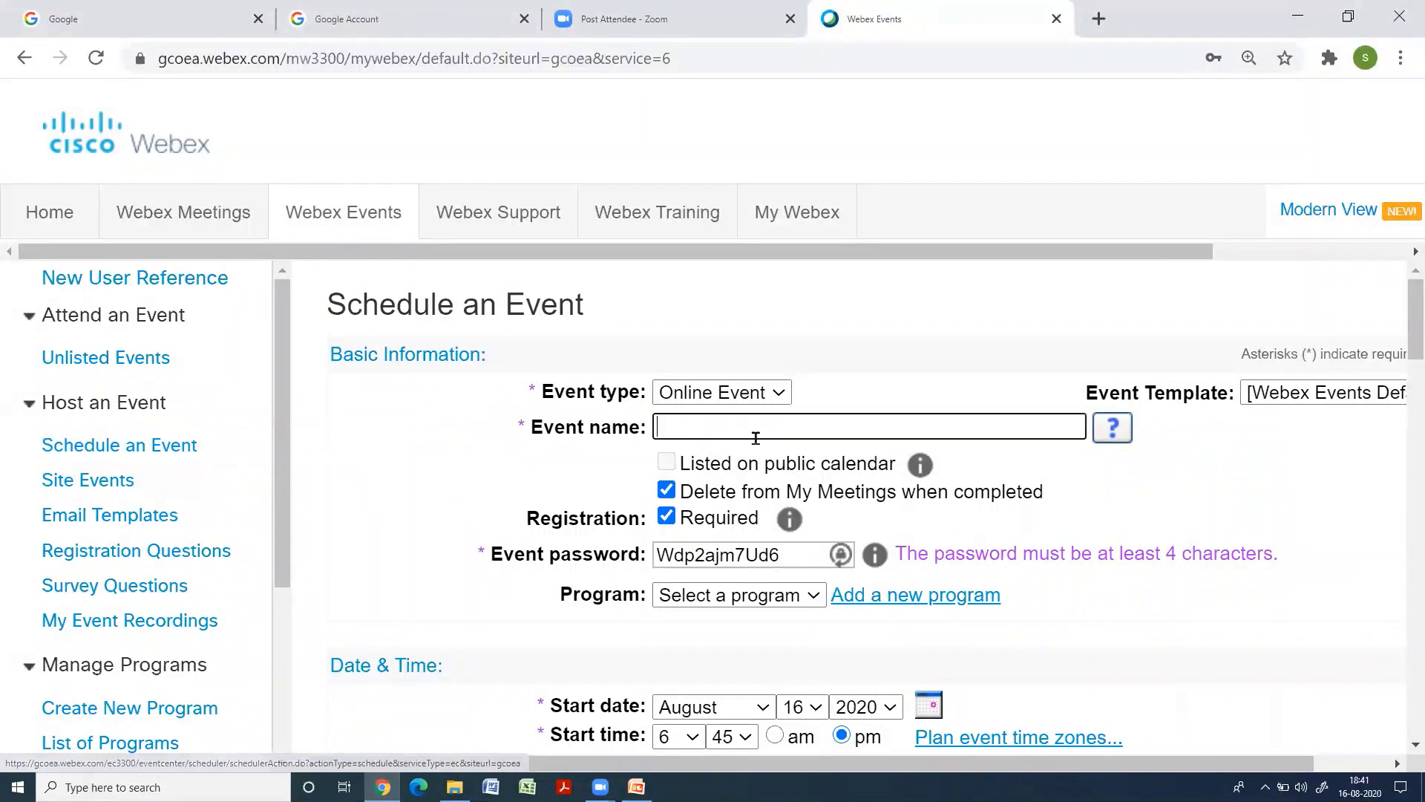
# Step: Review the event scheduling form's sections from basic information, date and audio settings down to the attendee registration options
pyautogui.scroll(-3, 718, 476)
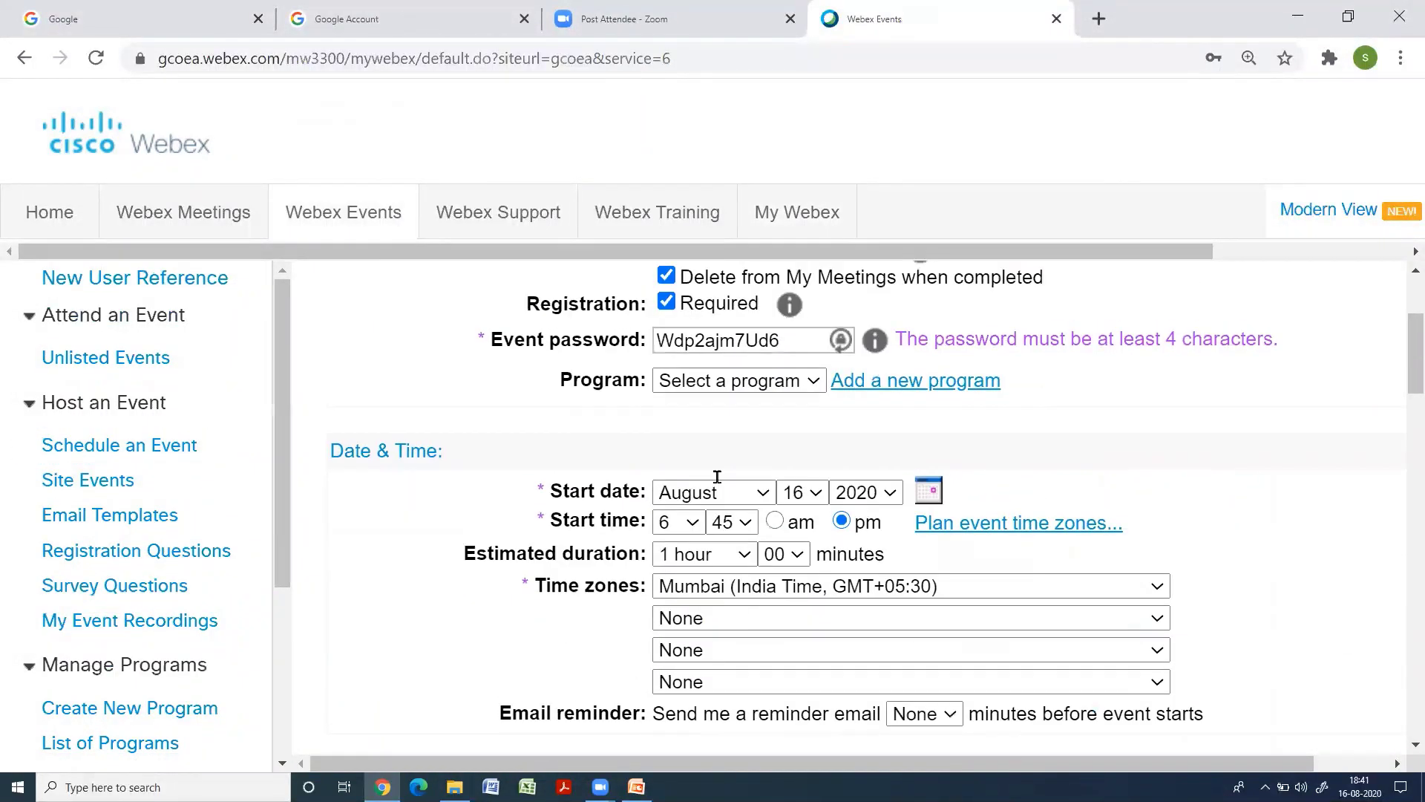
pyautogui.scroll(3, 717, 477)
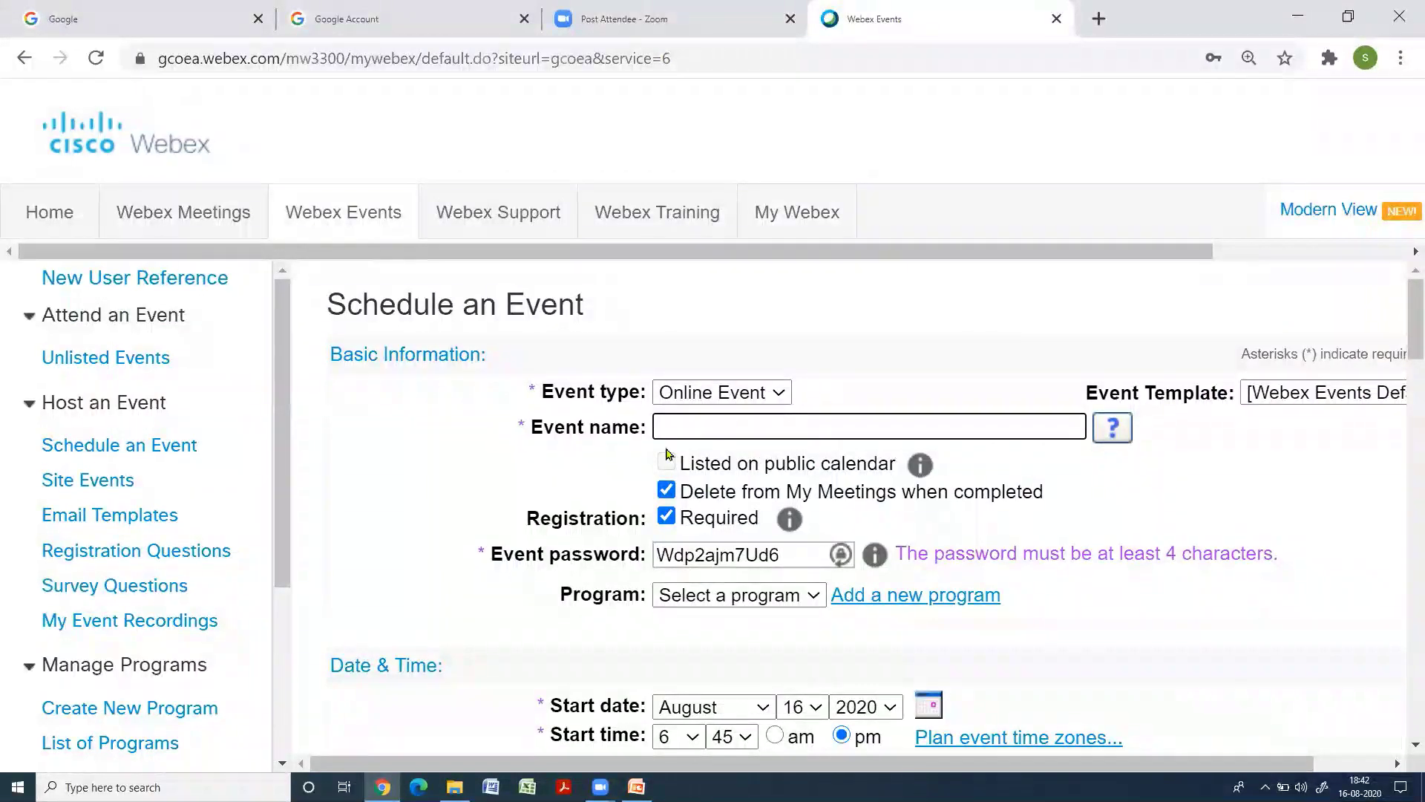
pyautogui.scroll(-3, 795, 470)
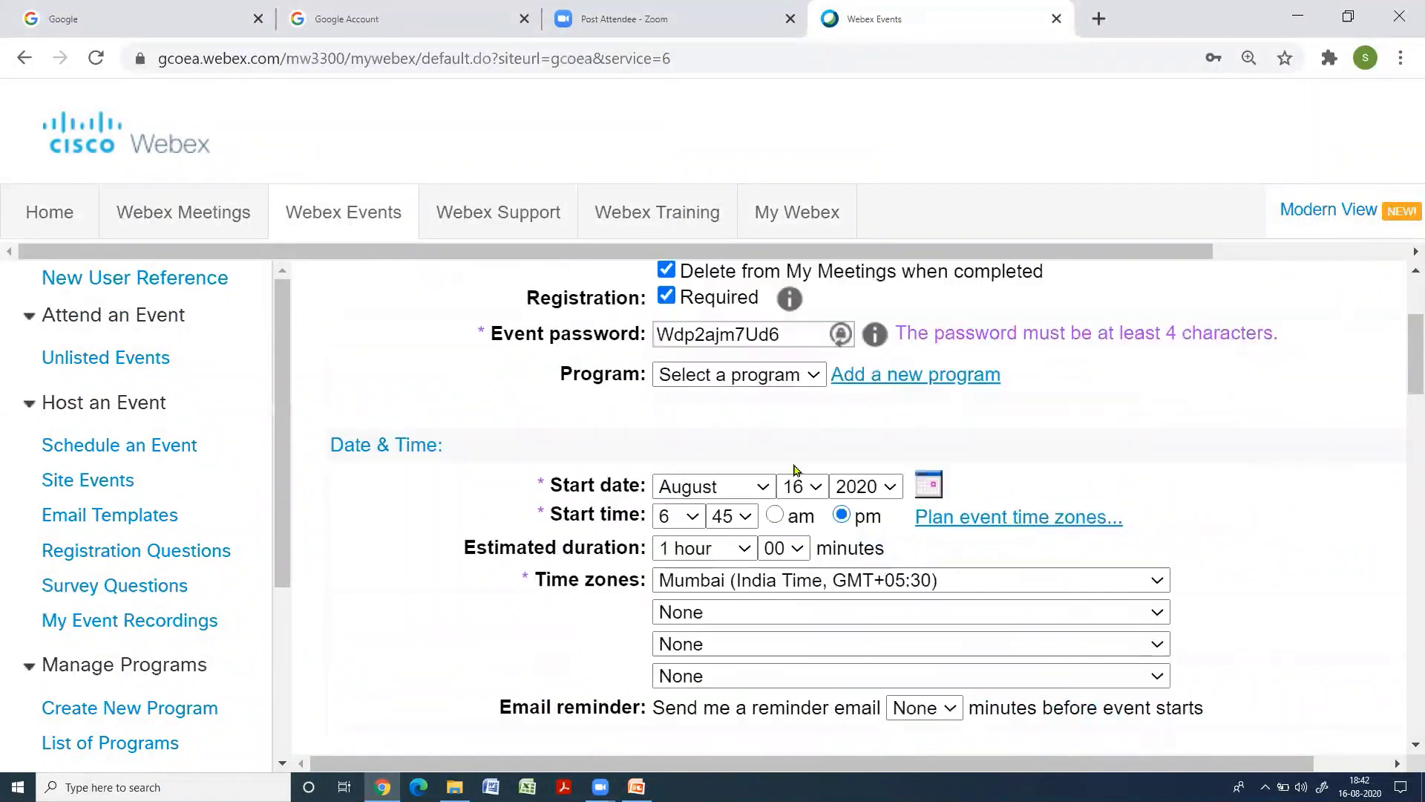
pyautogui.scroll(-2, 794, 469)
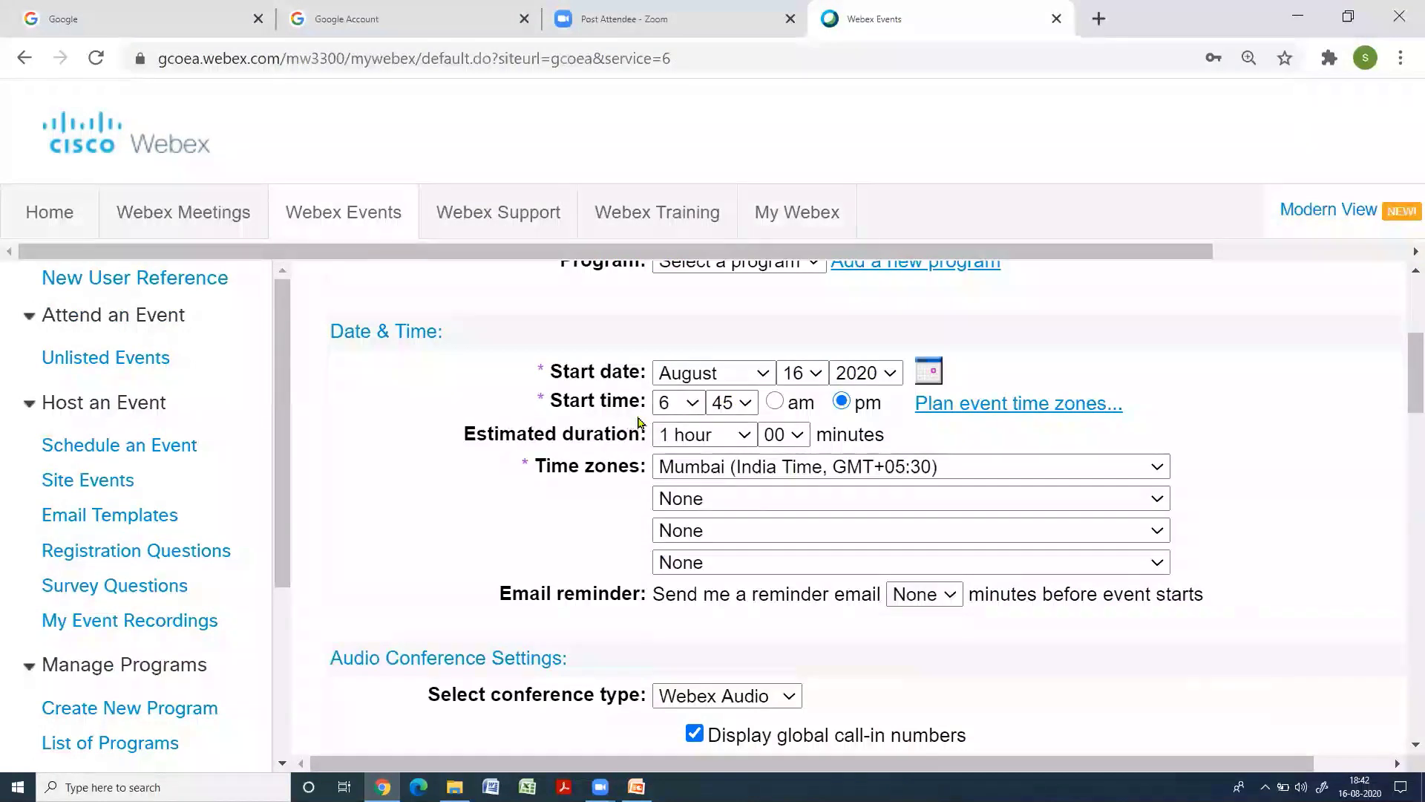
pyautogui.scroll(-4, 770, 472)
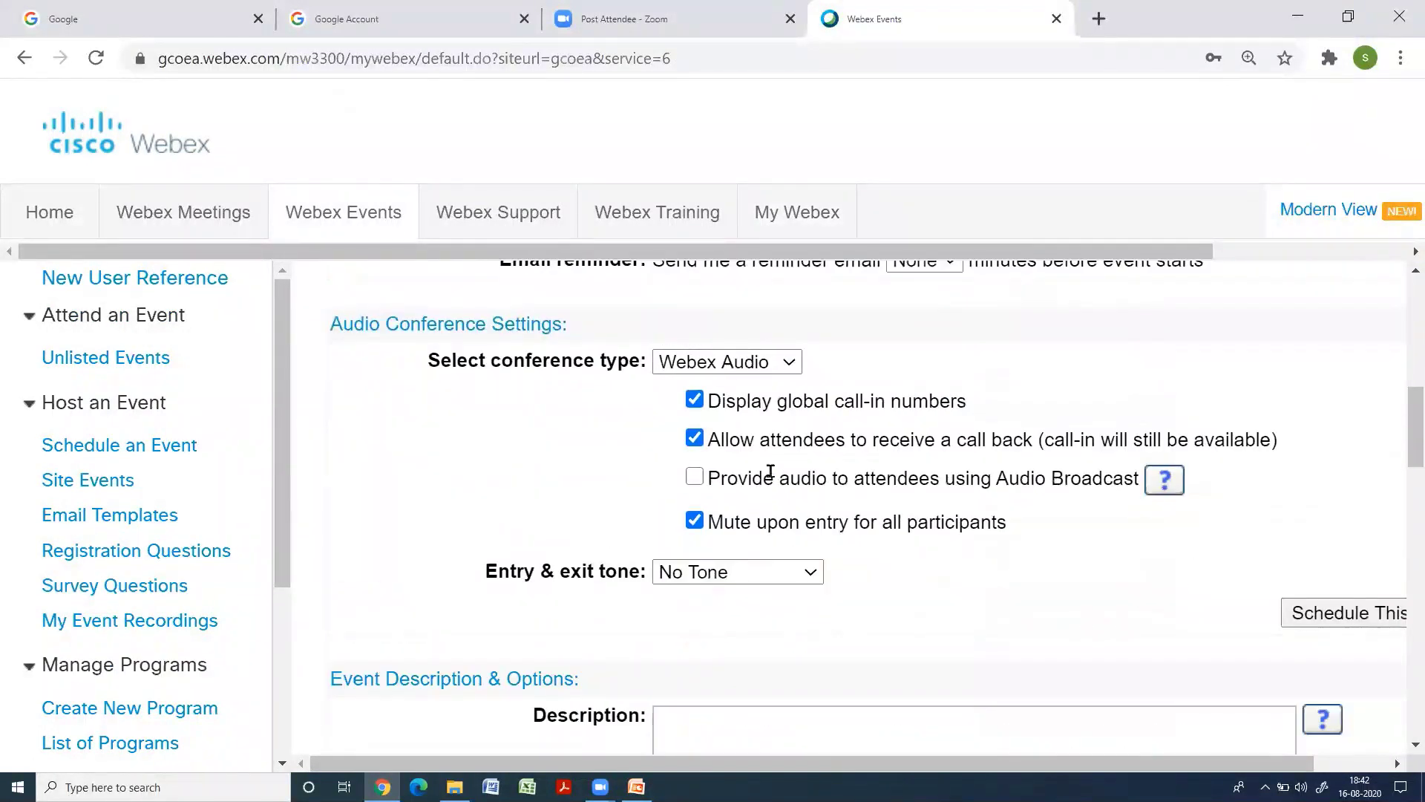
pyautogui.scroll(-4, 770, 472)
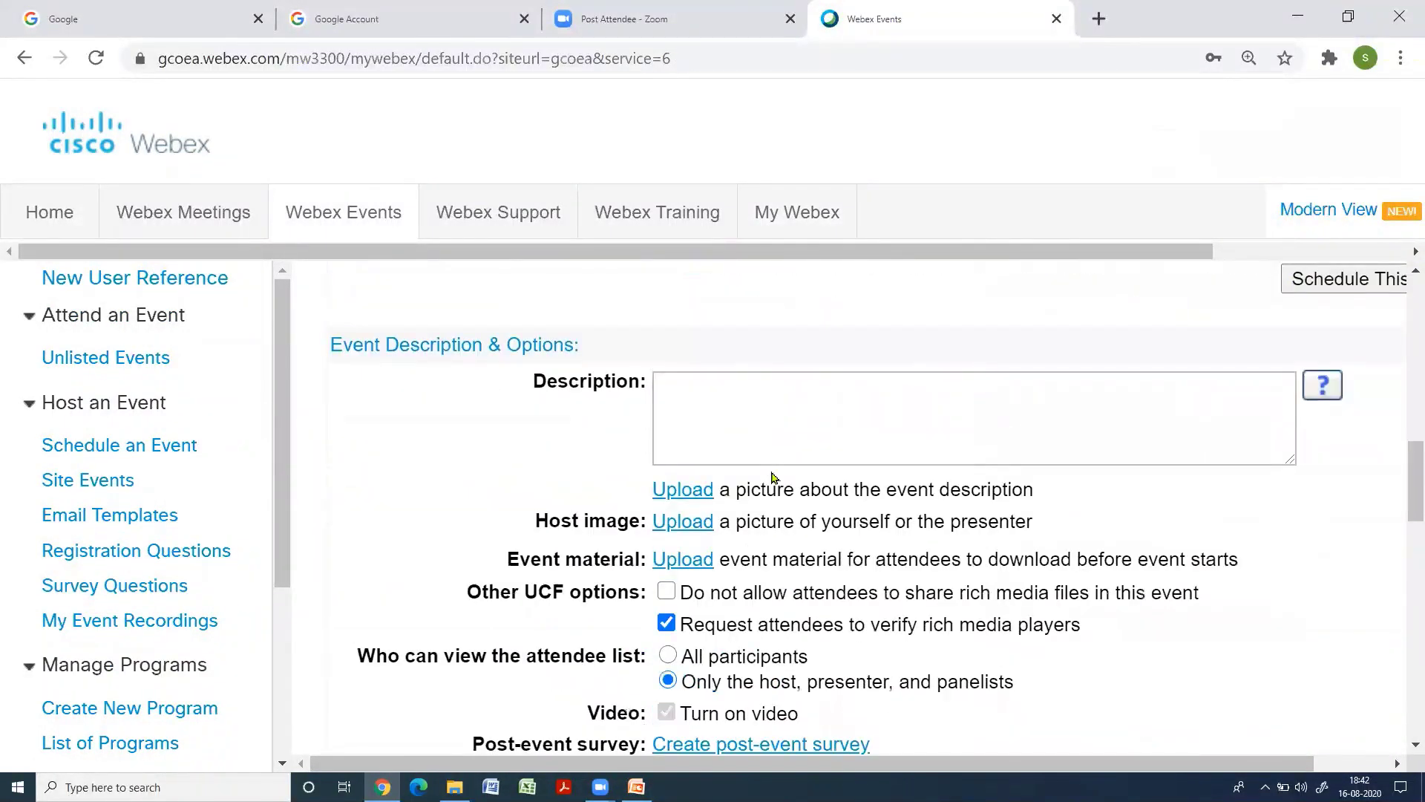
pyautogui.scroll(-6, 772, 478)
pyautogui.scroll(-2, 788, 495)
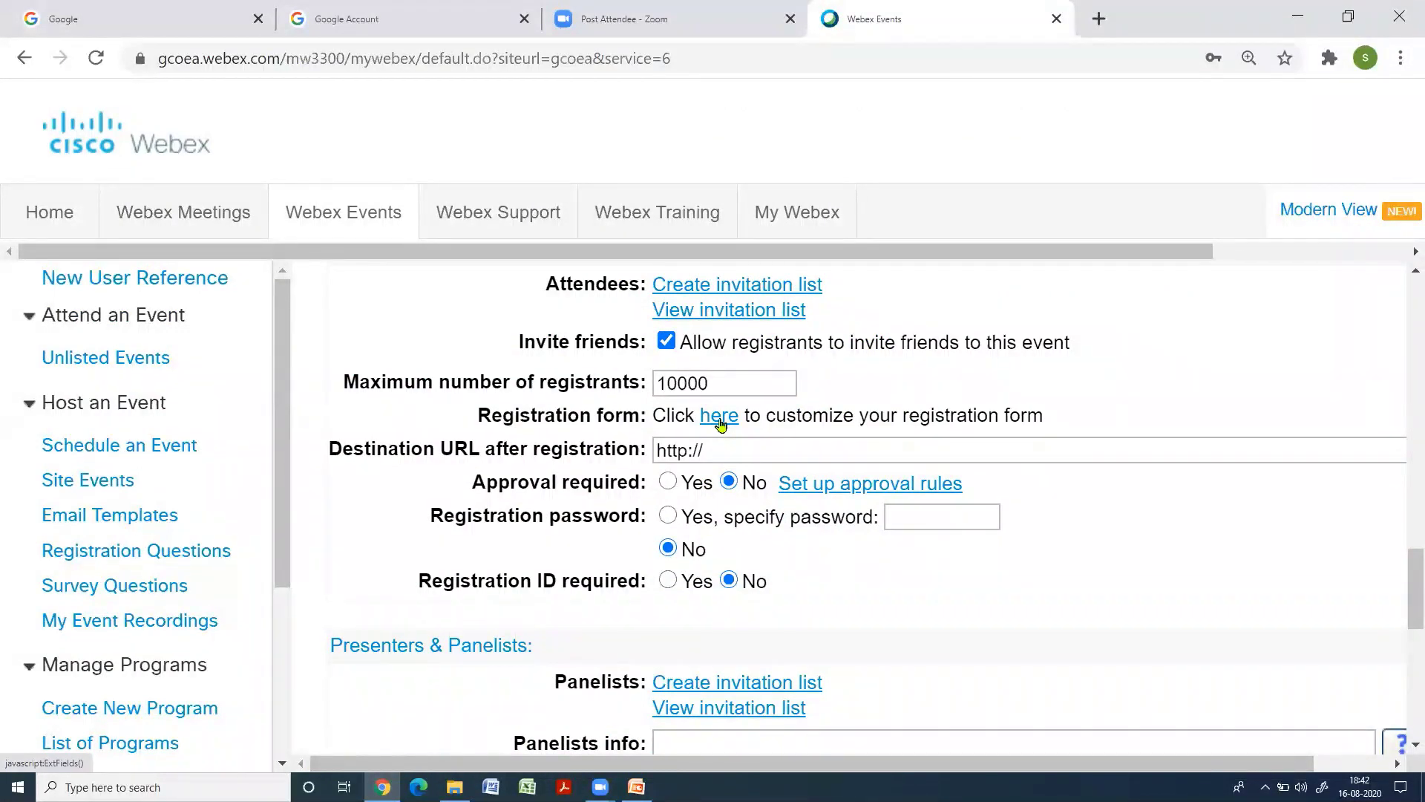
# Step: Customize the event's registration form by excluding all optional standard questions and adding a single-line text box question labelled "Roll No"
pyautogui.click(719, 418)
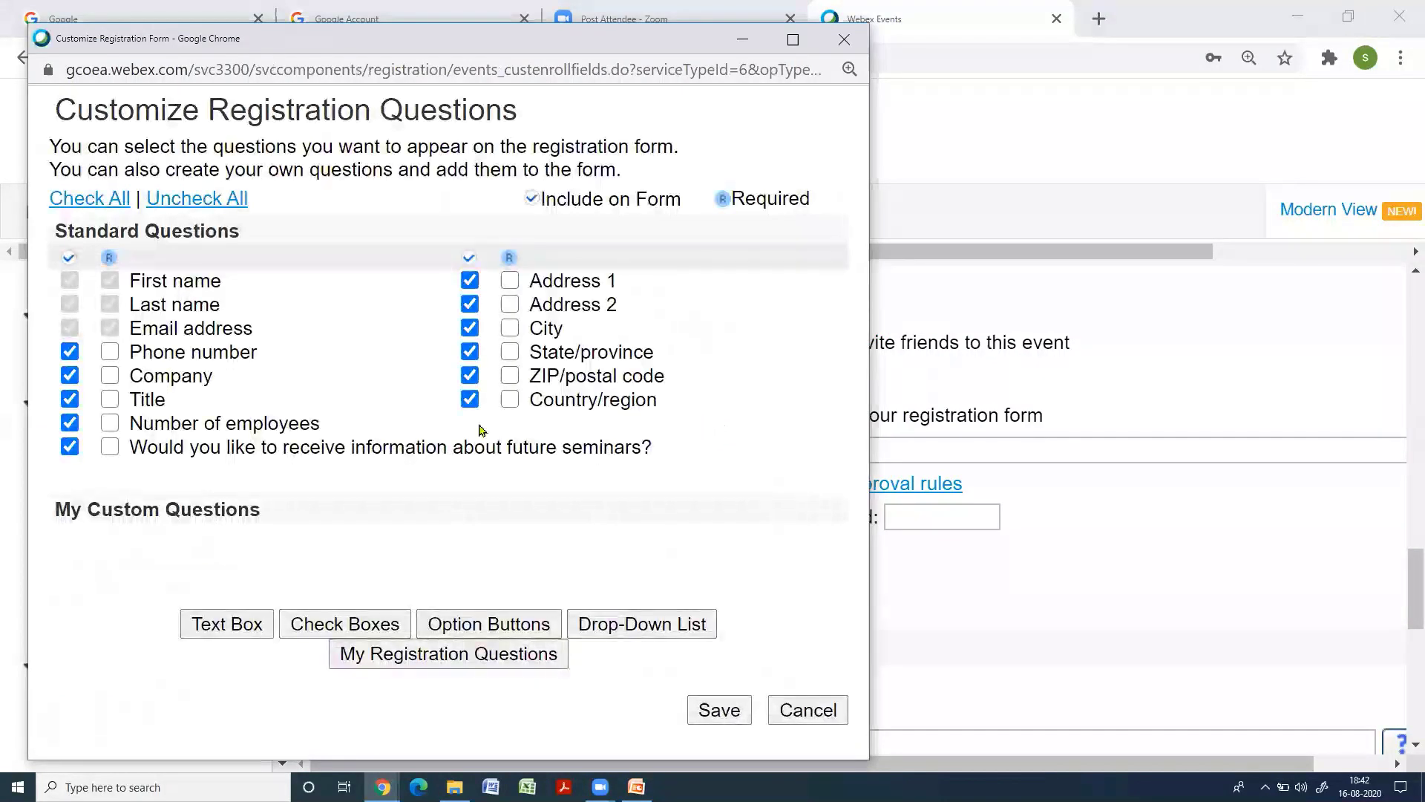
pyautogui.click(204, 202)
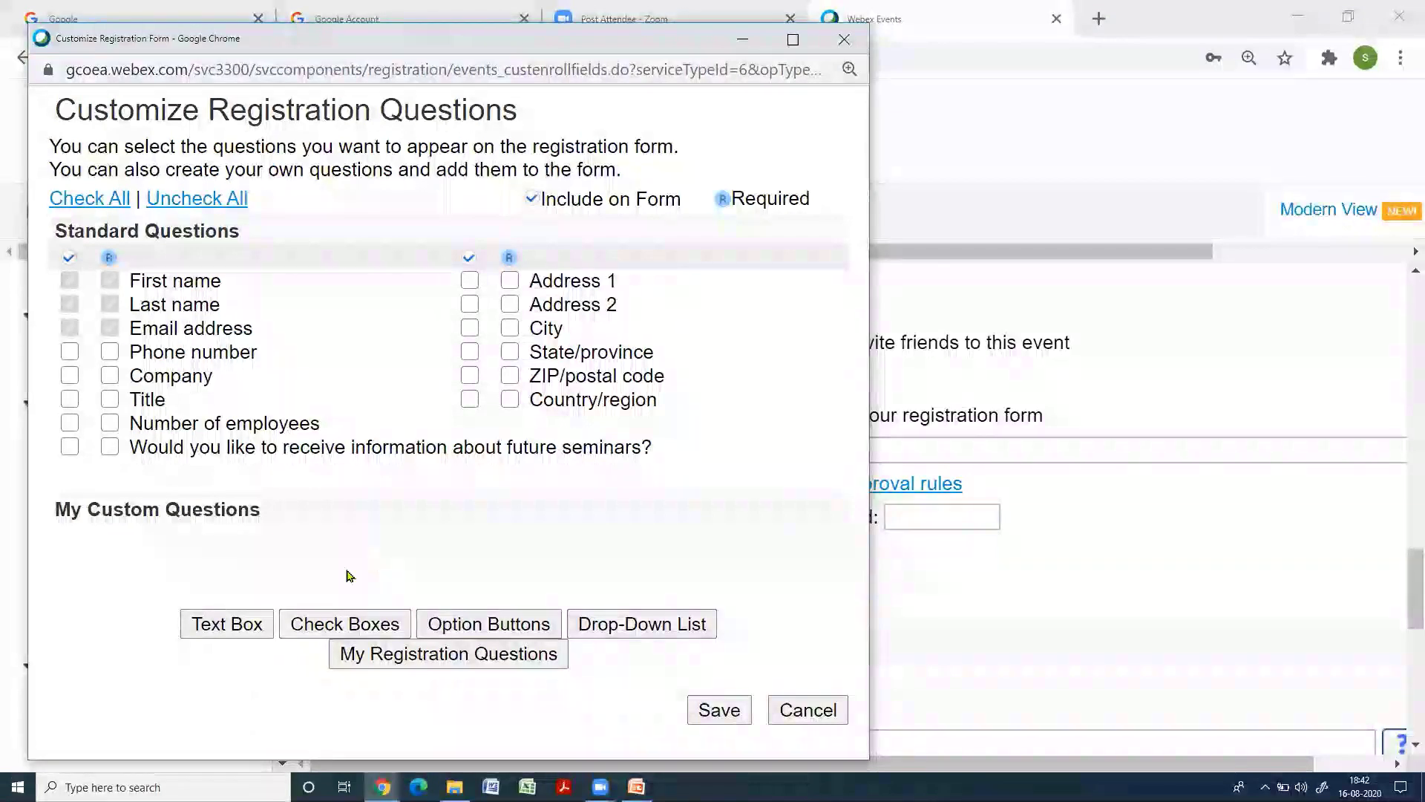
pyautogui.click(222, 627)
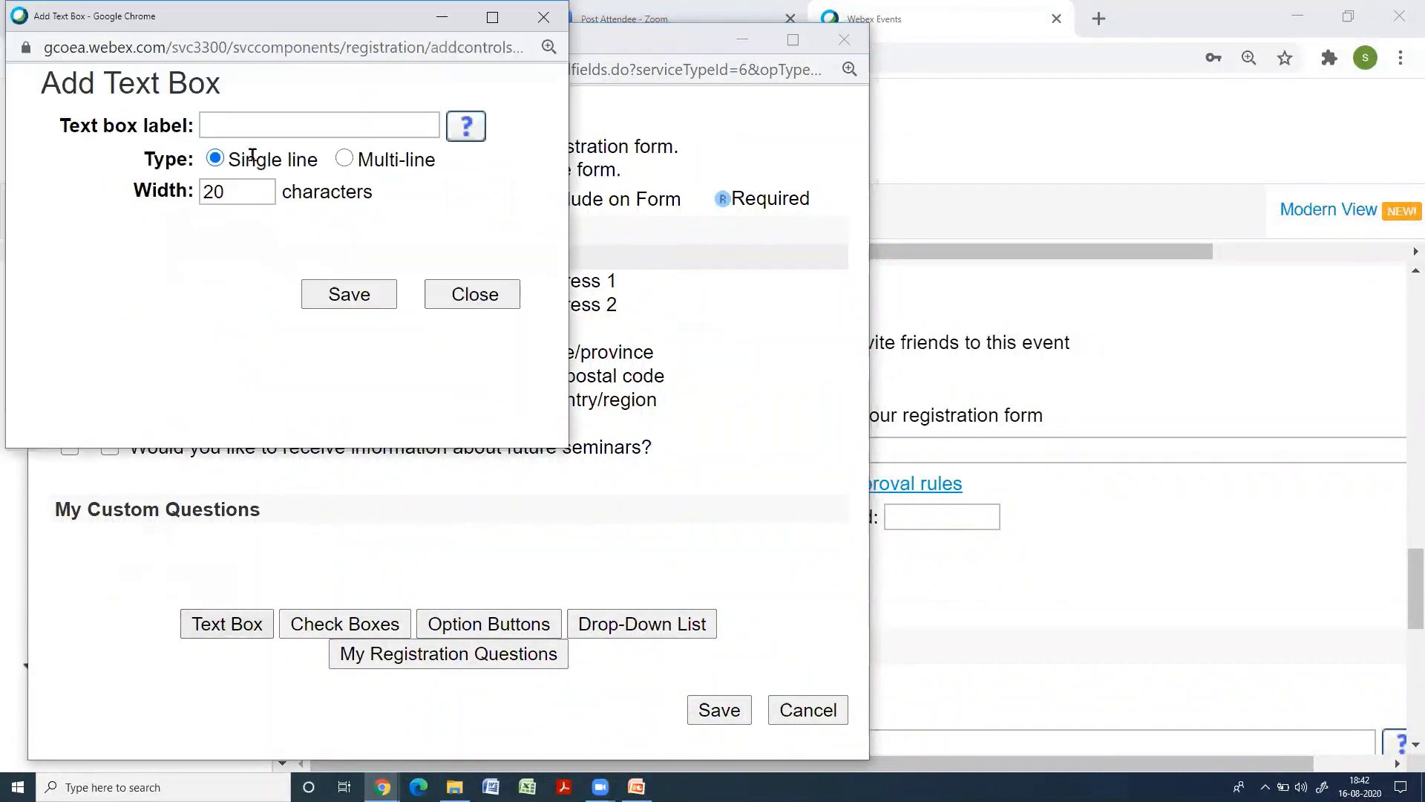
pyautogui.click(249, 130)
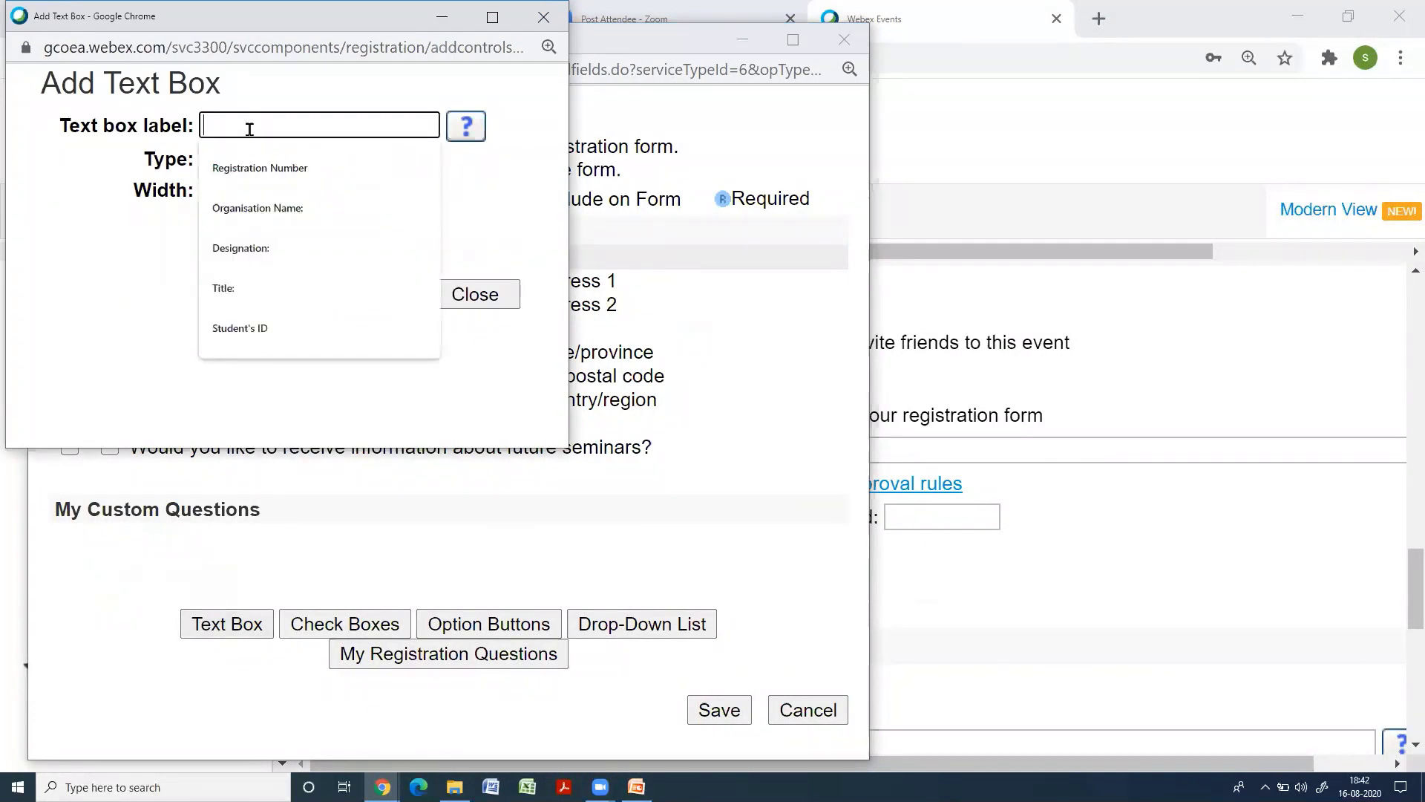
pyautogui.write('Roll')
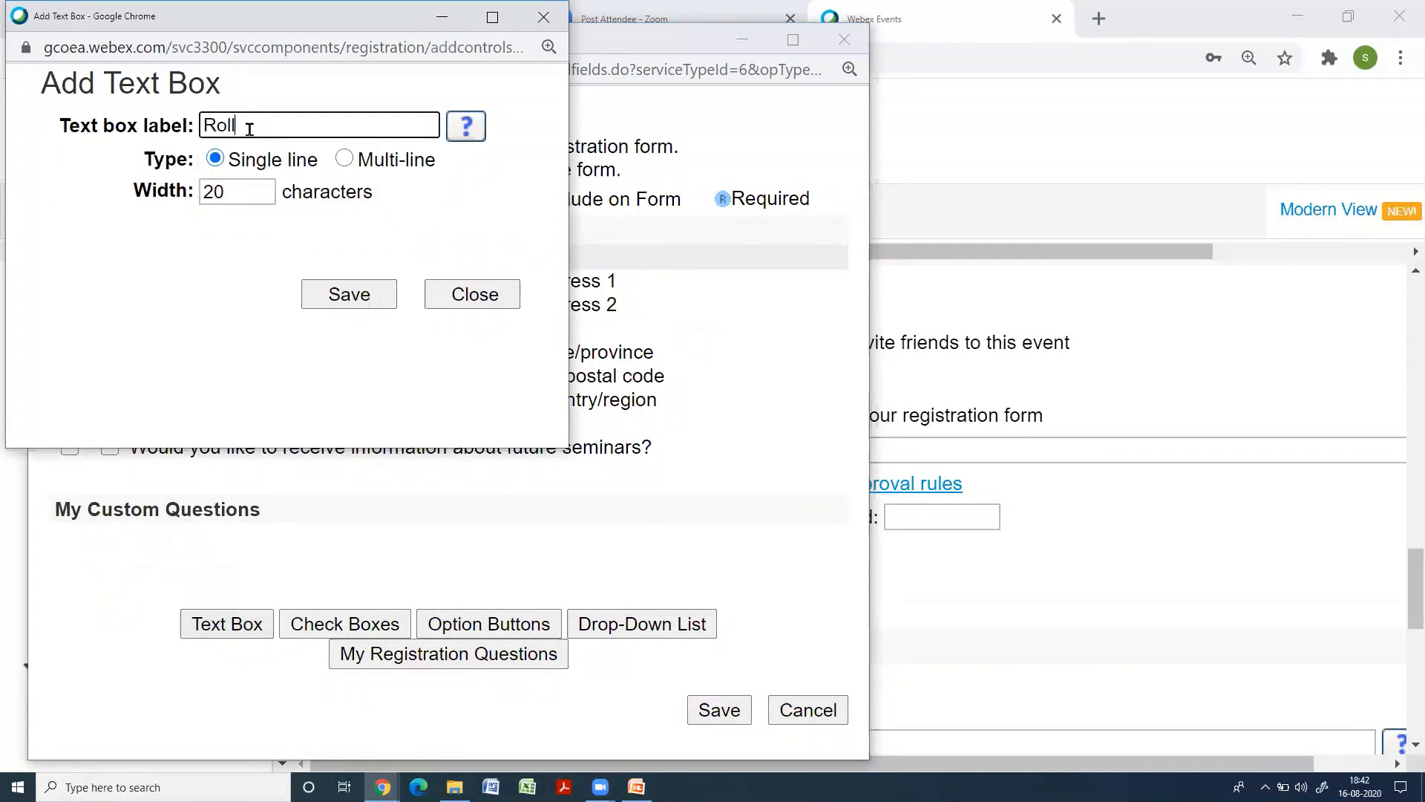
pyautogui.write(' No')
pyautogui.click(338, 288)
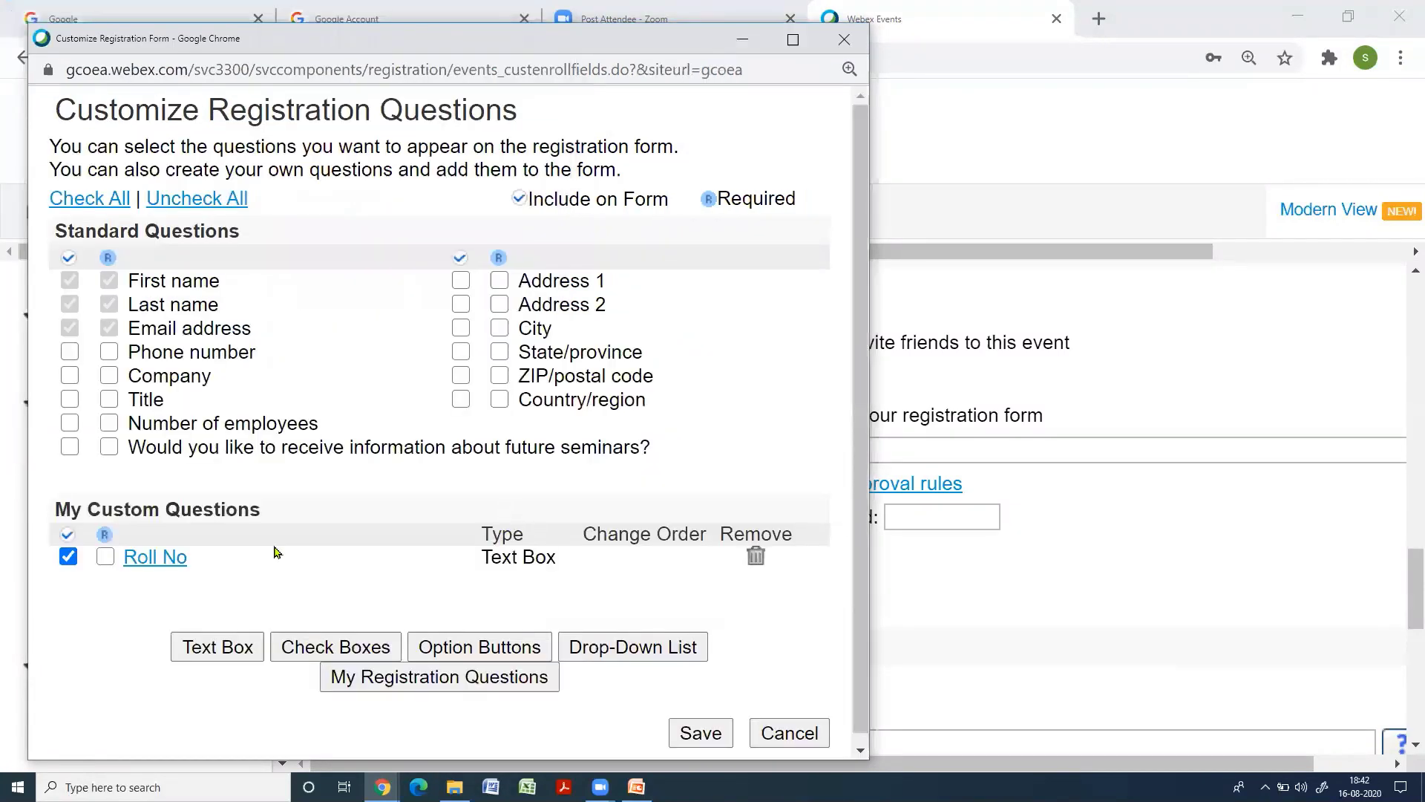
# Step: Make the Roll No question required and save the customized registration form
pyautogui.click(105, 561)
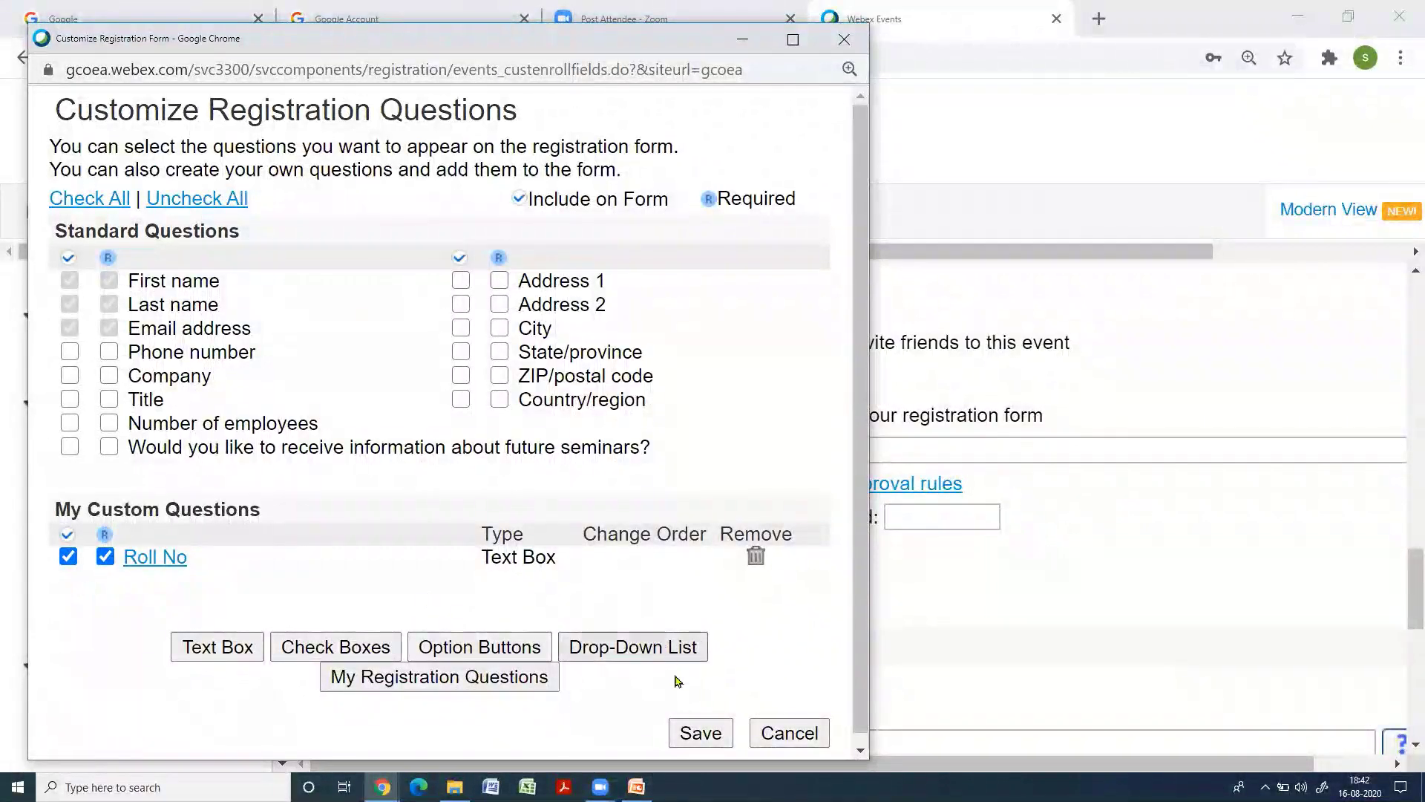
pyautogui.click(698, 733)
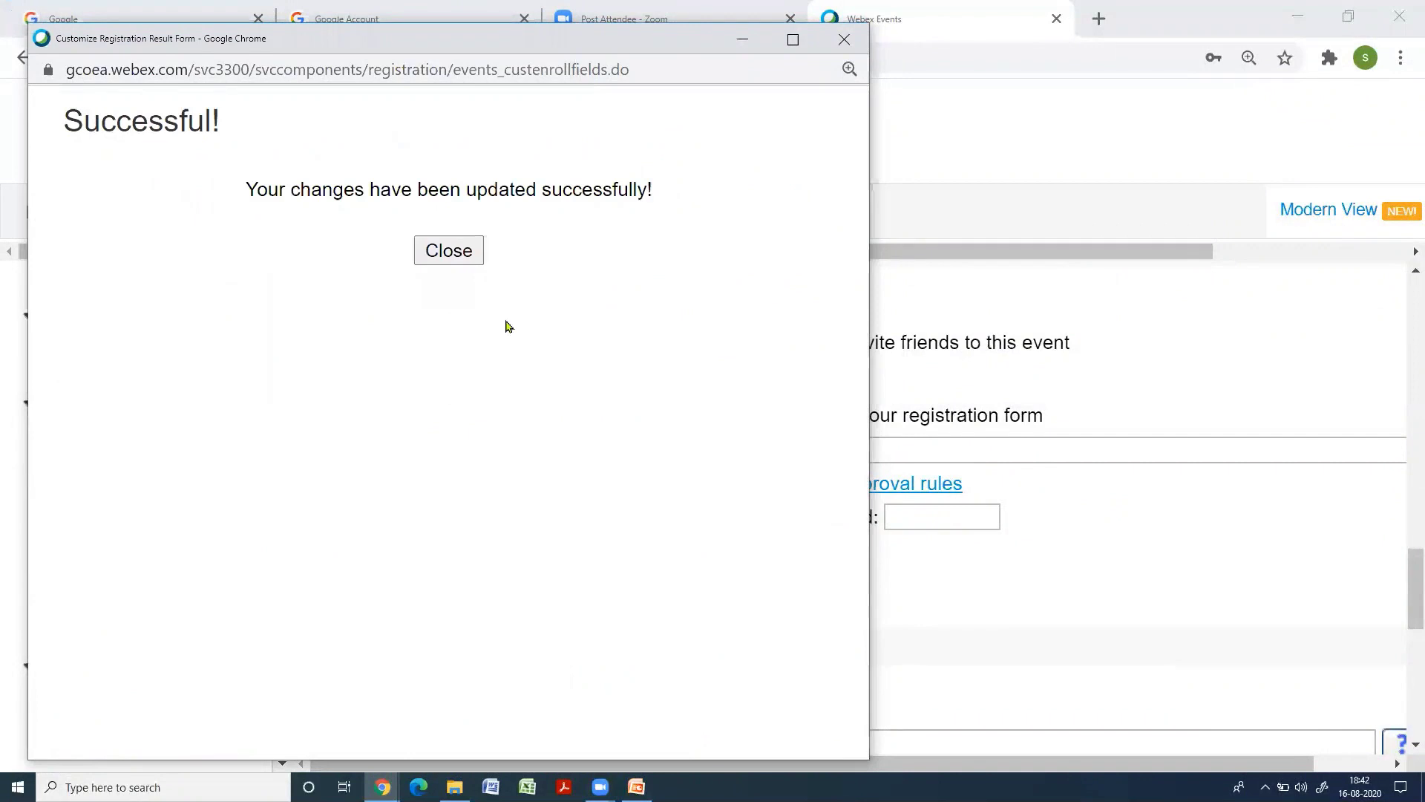
pyautogui.click(456, 253)
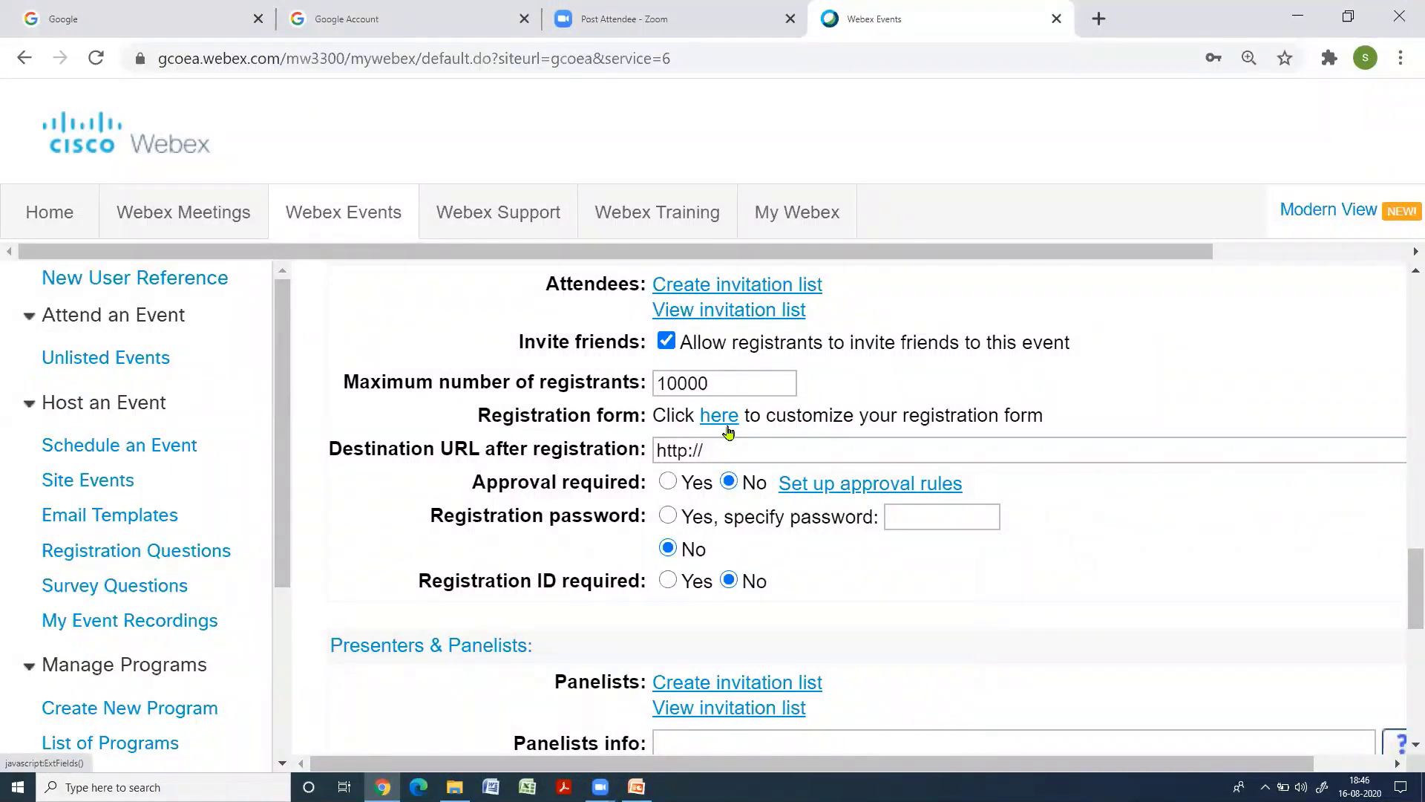
# Step: Reopen the registration form customization to check its questions and close it without changes
pyautogui.click(726, 421)
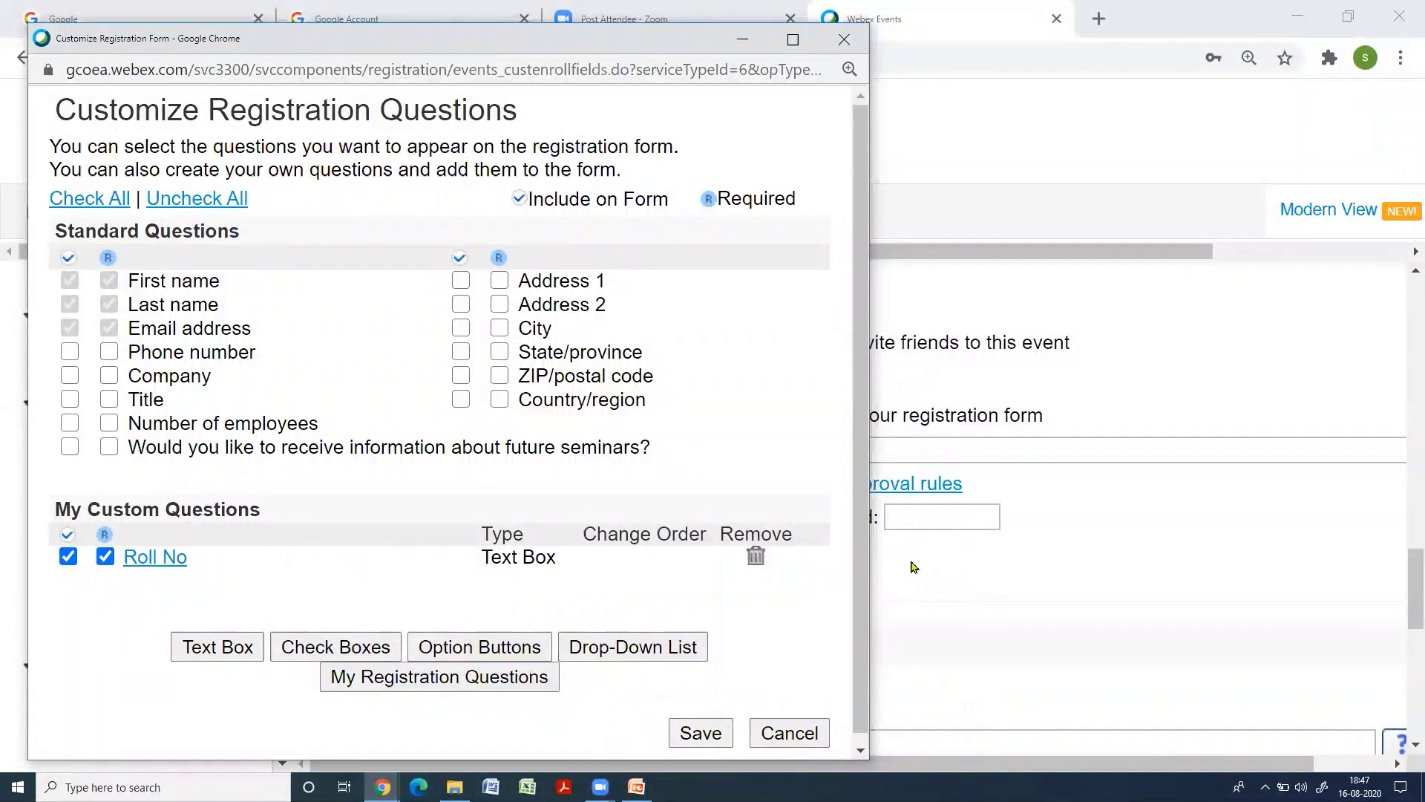
pyautogui.click(844, 39)
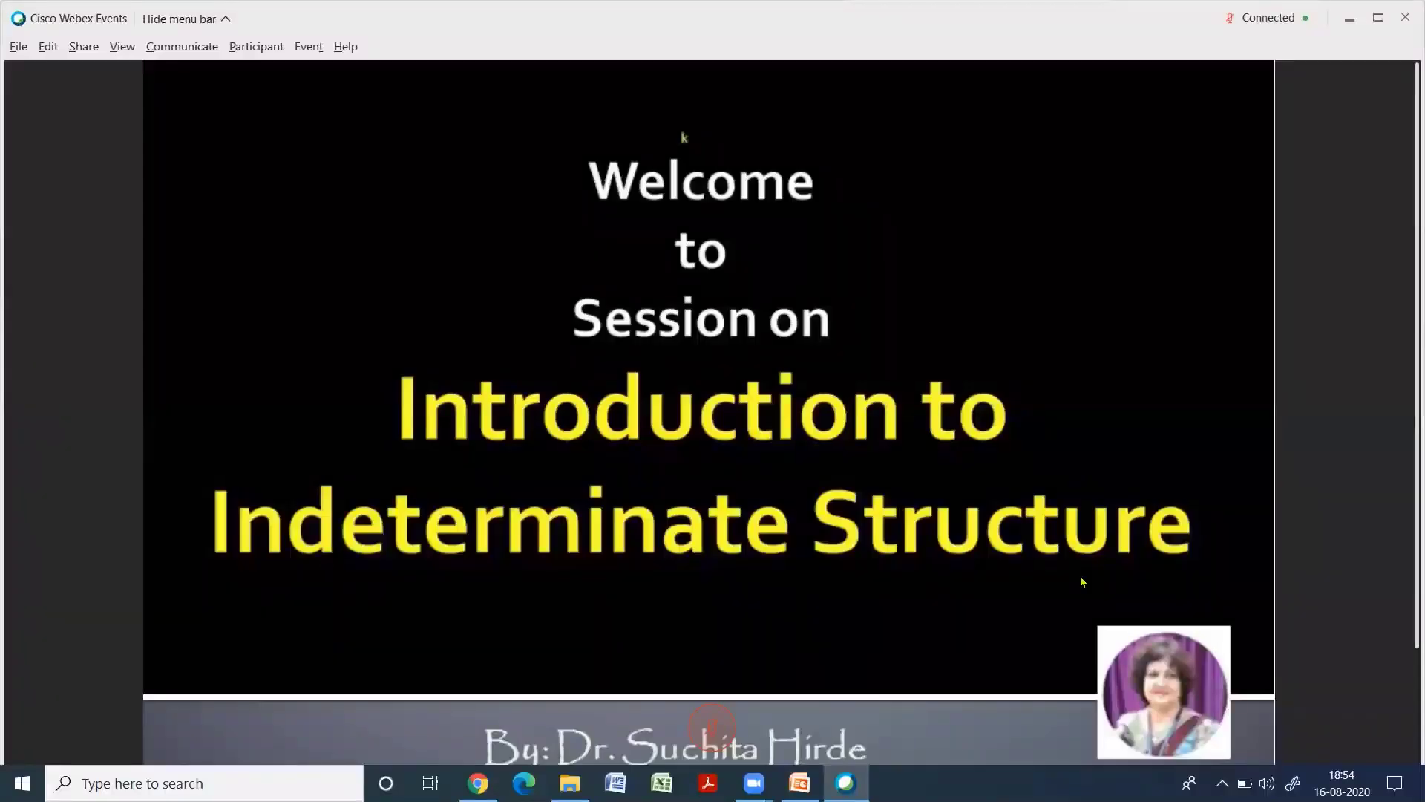
# Step: In the live Cisco Webex Events session, display the participants and inspect the attendee's attention indicator in the attendee list under magnification
pyautogui.moveTo(938, 661)
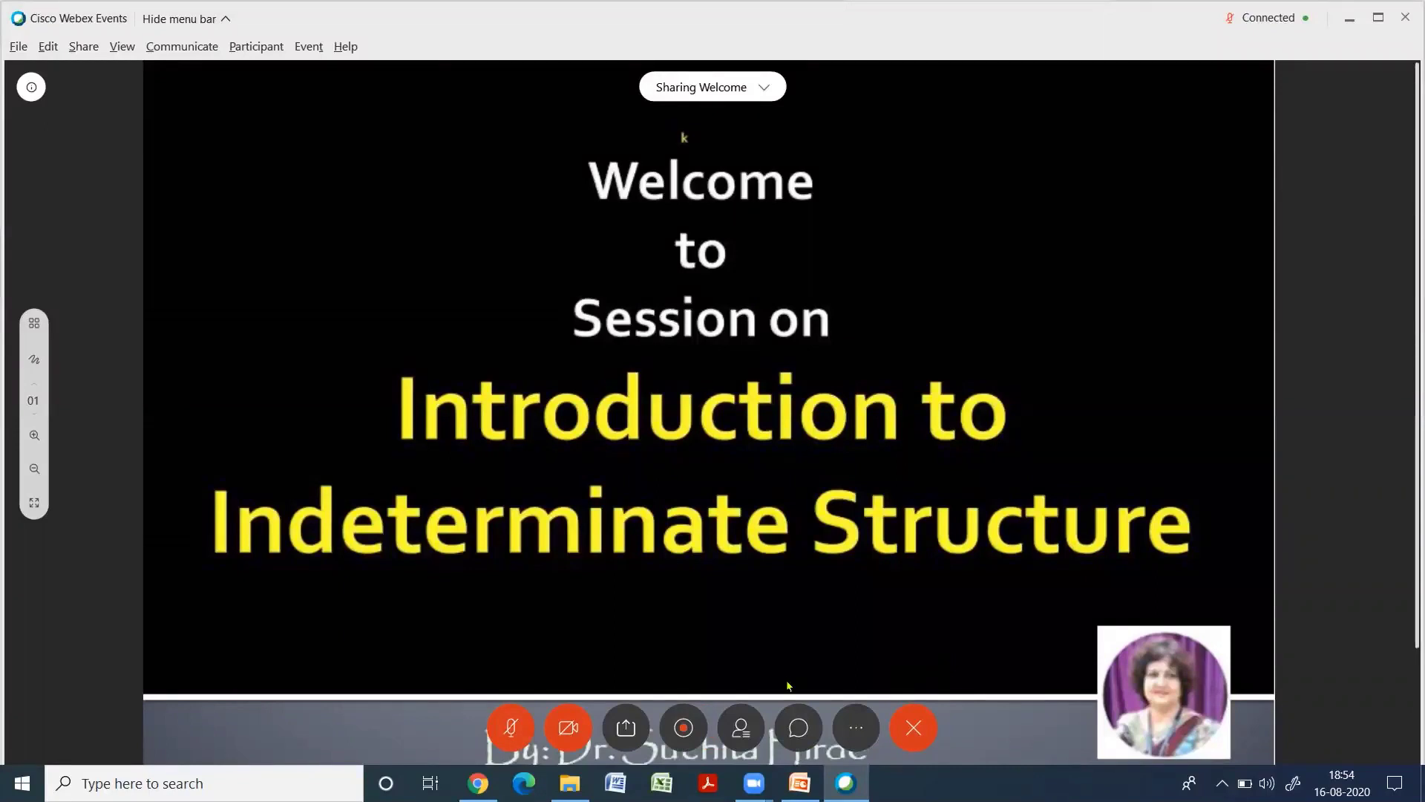
pyautogui.click(740, 731)
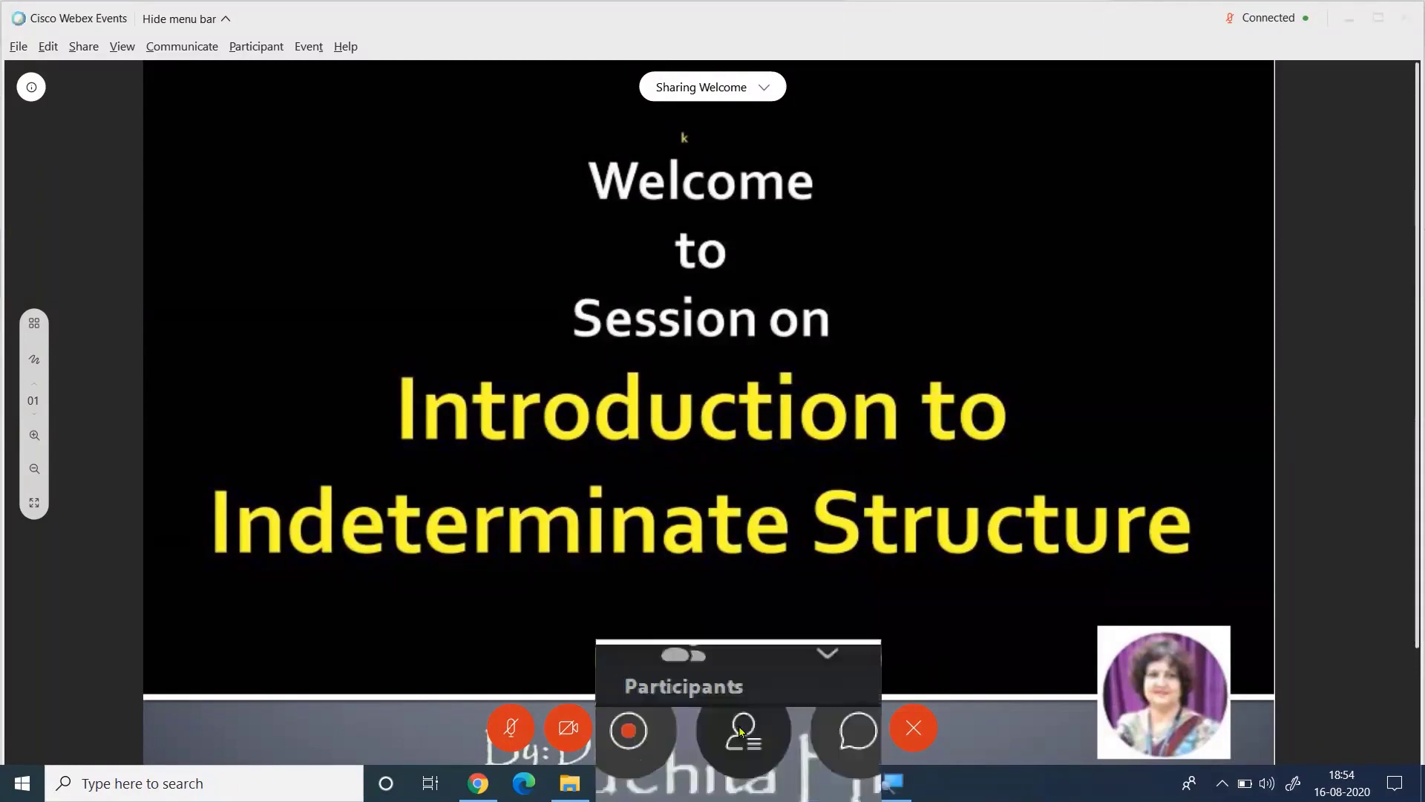
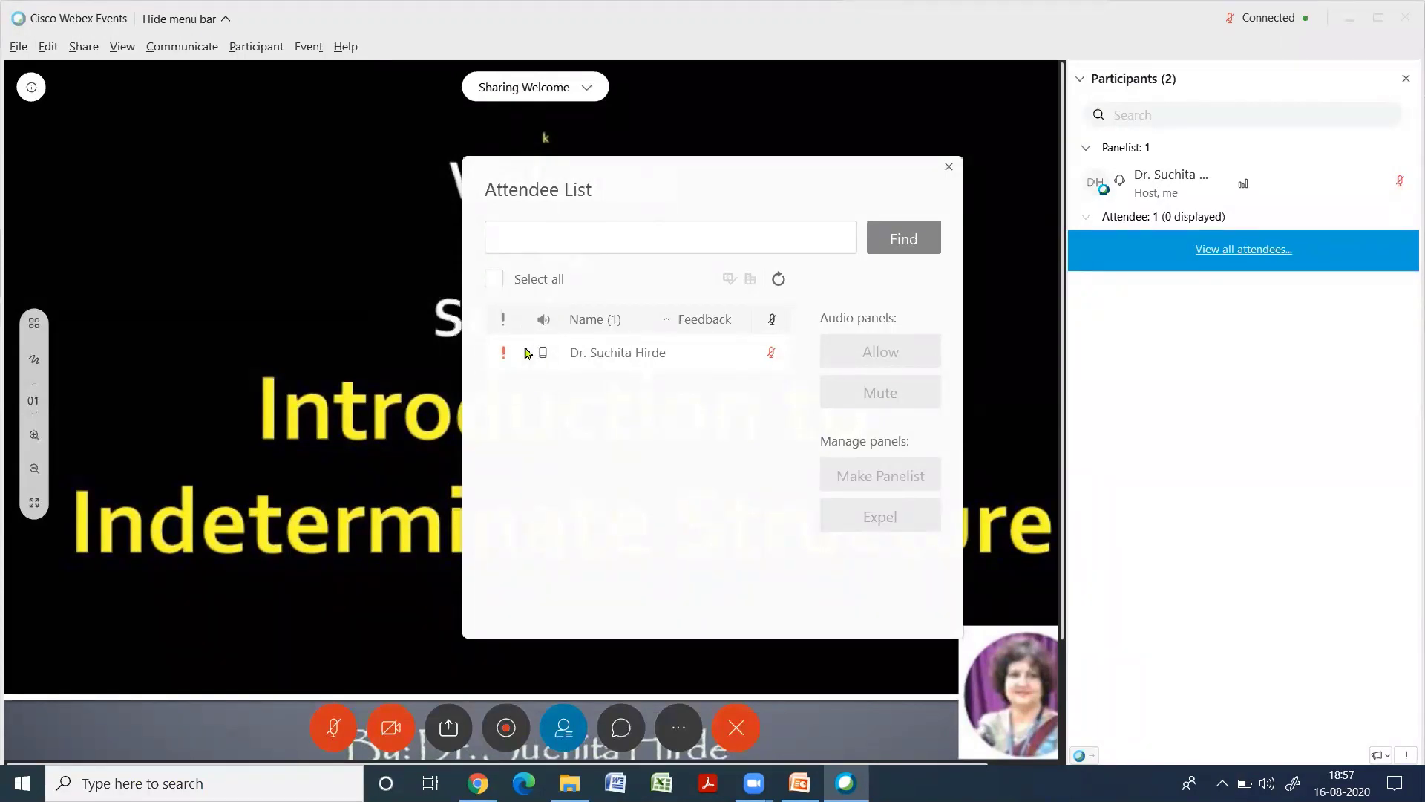
pyautogui.moveTo(518, 365)
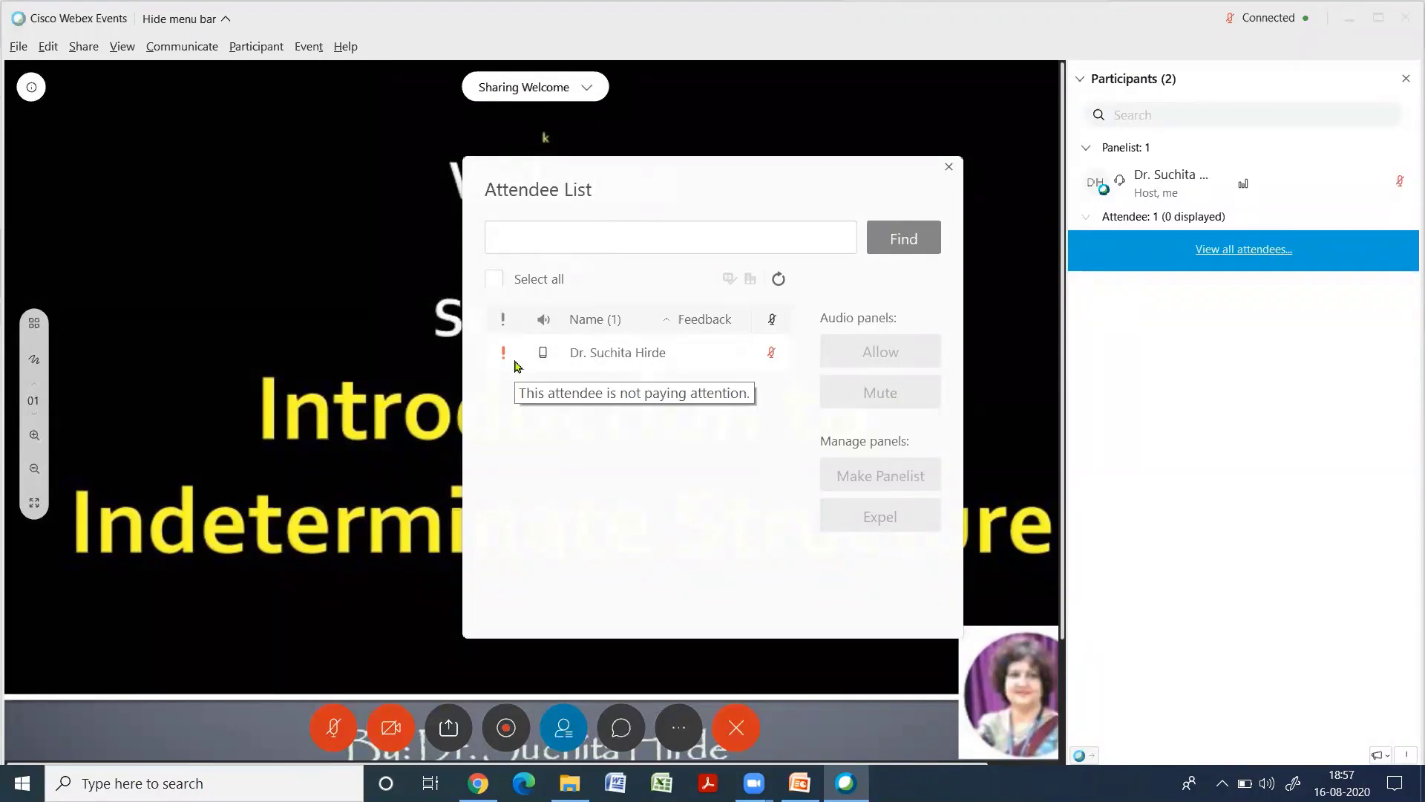
pyautogui.press('super+plus')
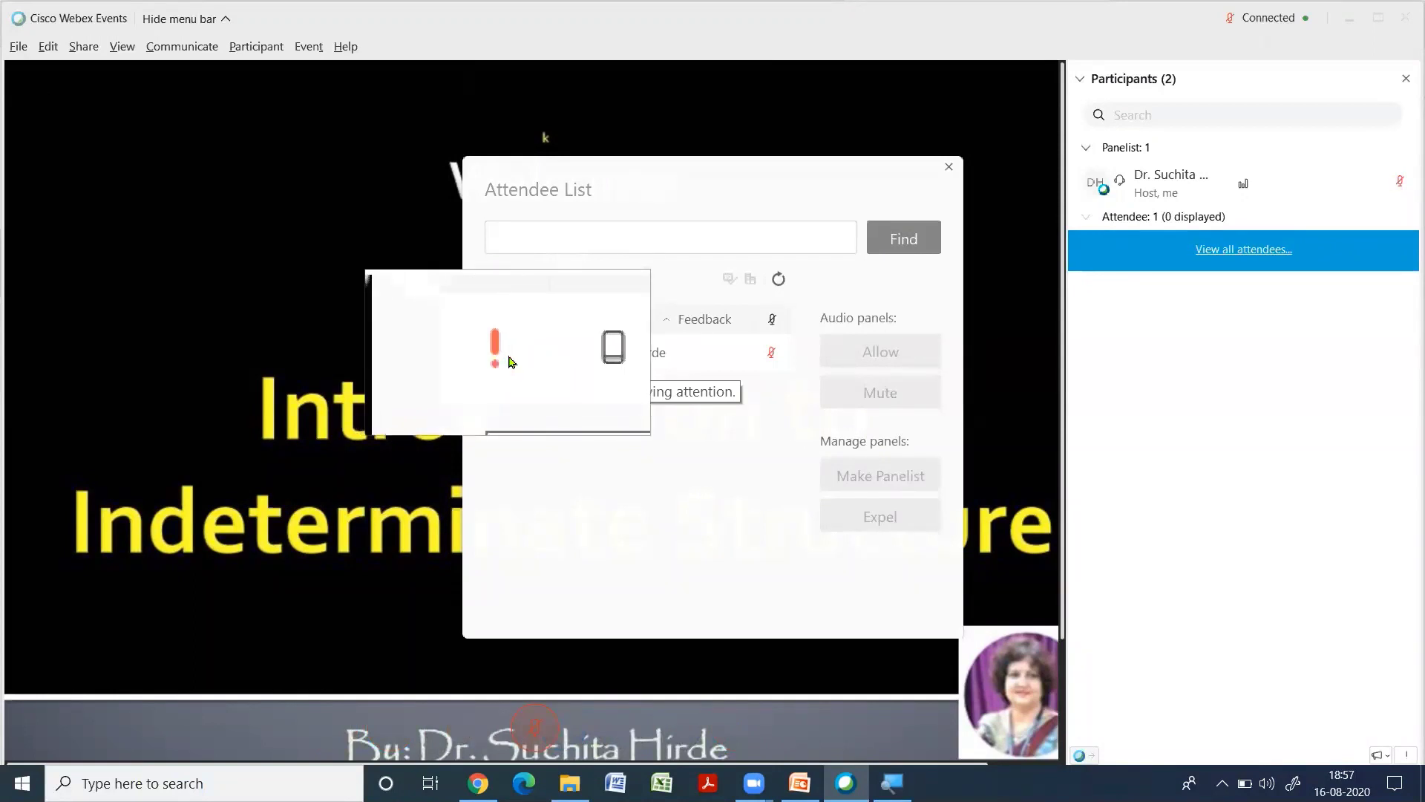
pyautogui.press('super+Escape')
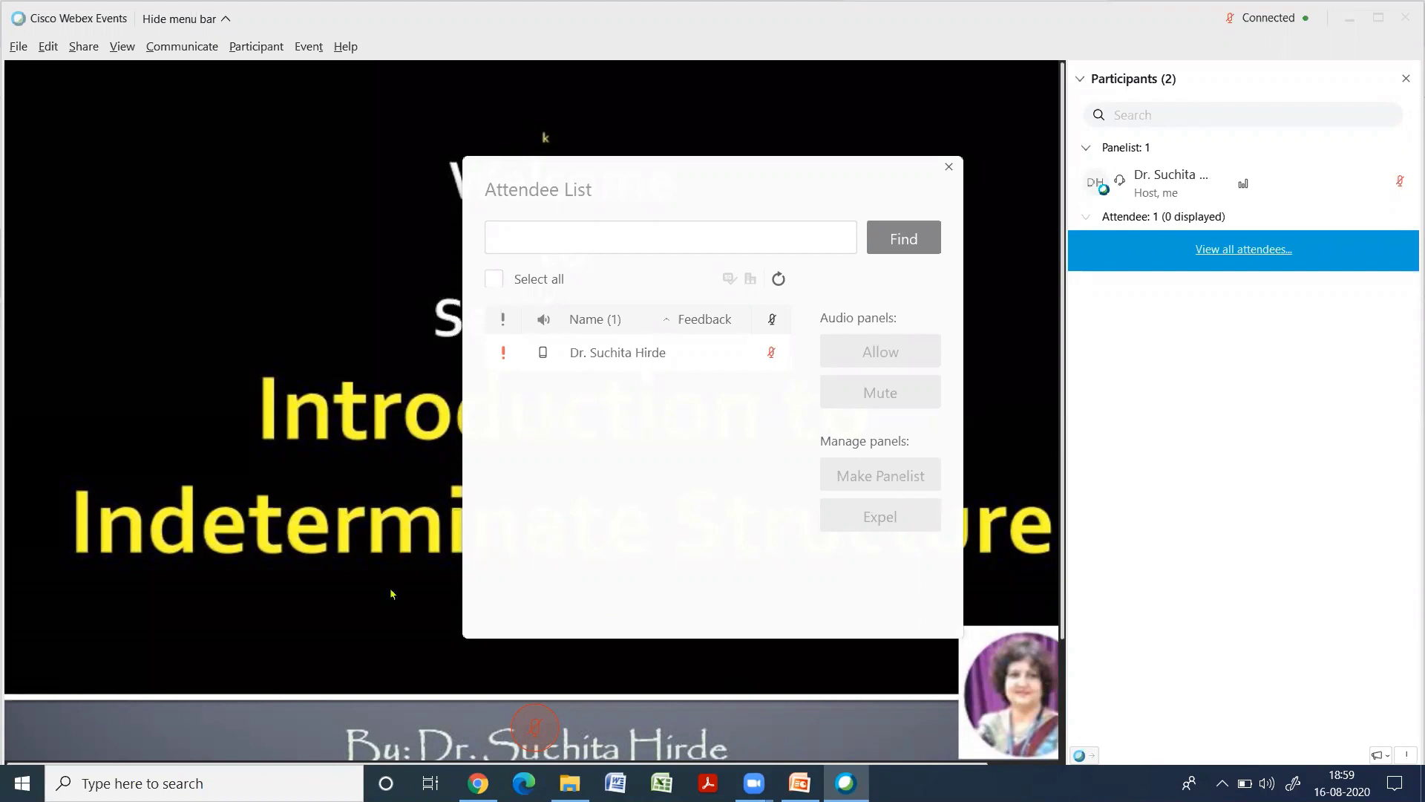
pyautogui.moveTo(484, 677)
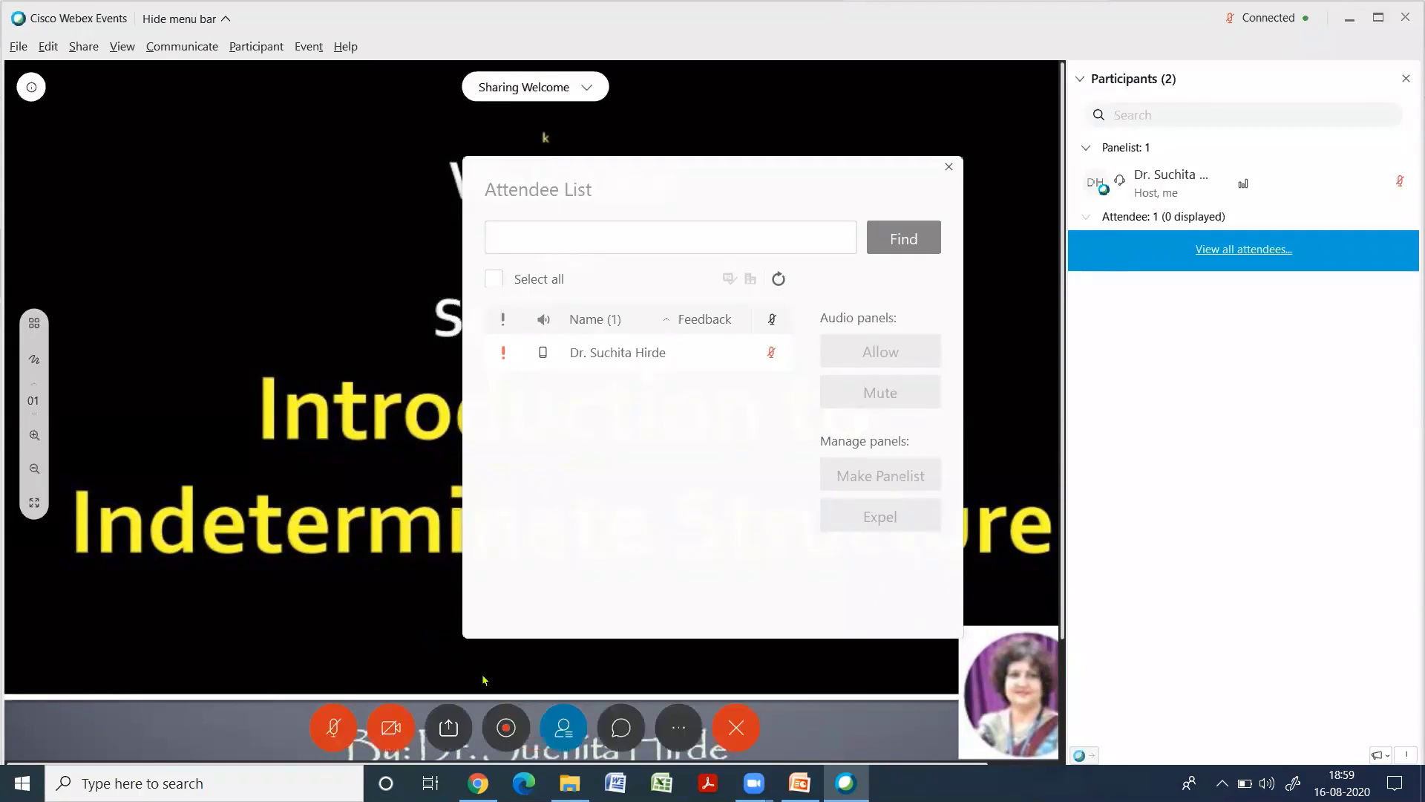
pyautogui.click(564, 731)
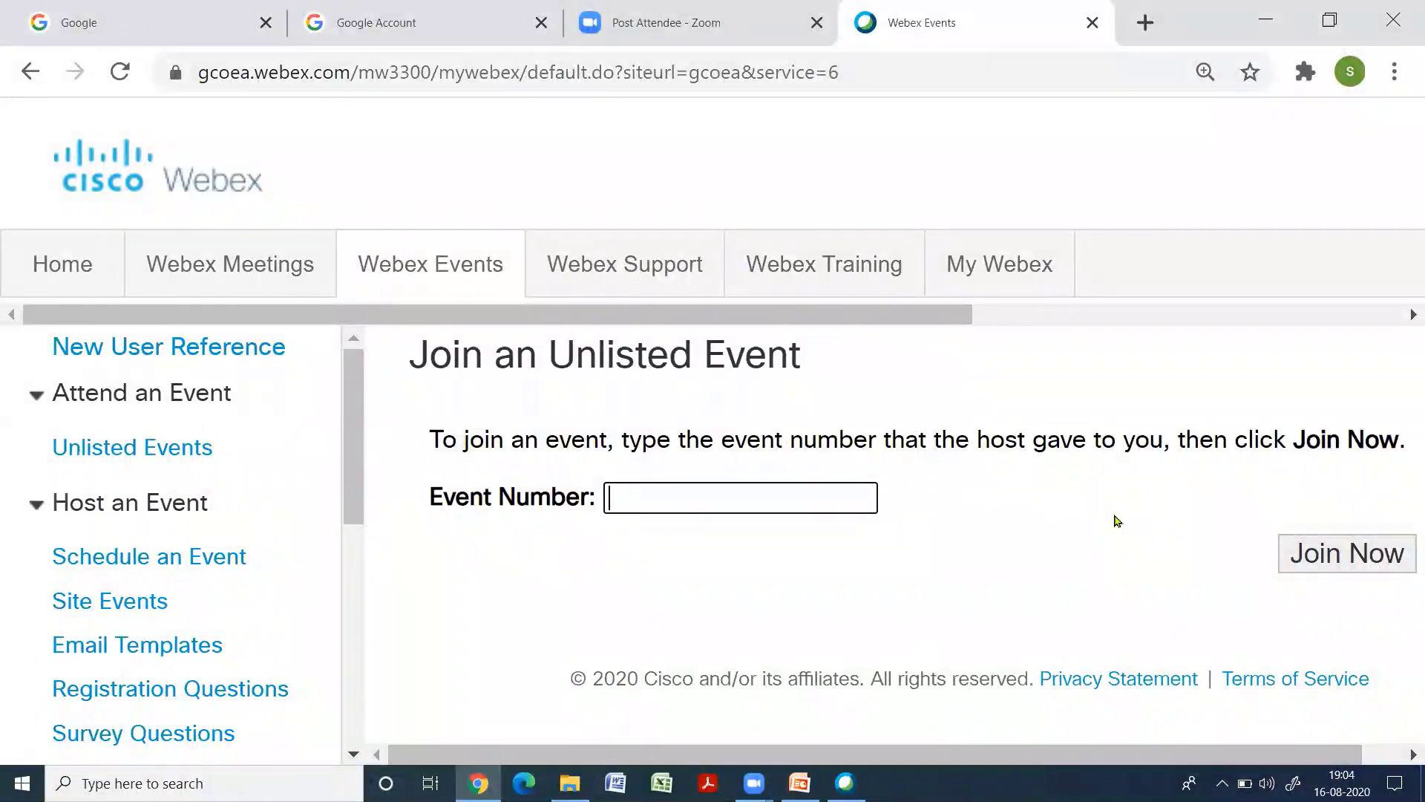
# Step: In the browser, open My Reports under My Webex and examine the reports offered for all services, Webex Meetings and Webex Events
pyautogui.click(1014, 268)
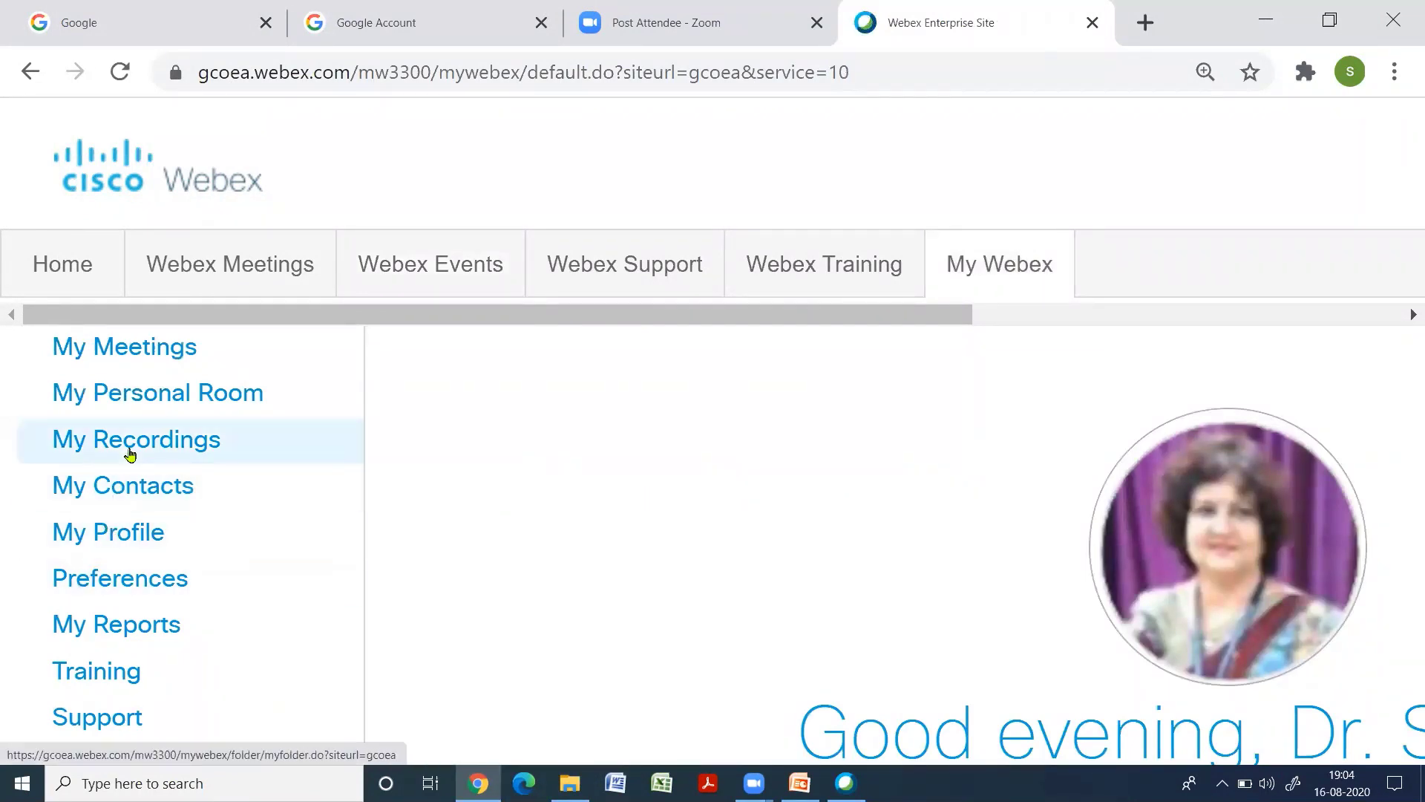
pyautogui.click(116, 628)
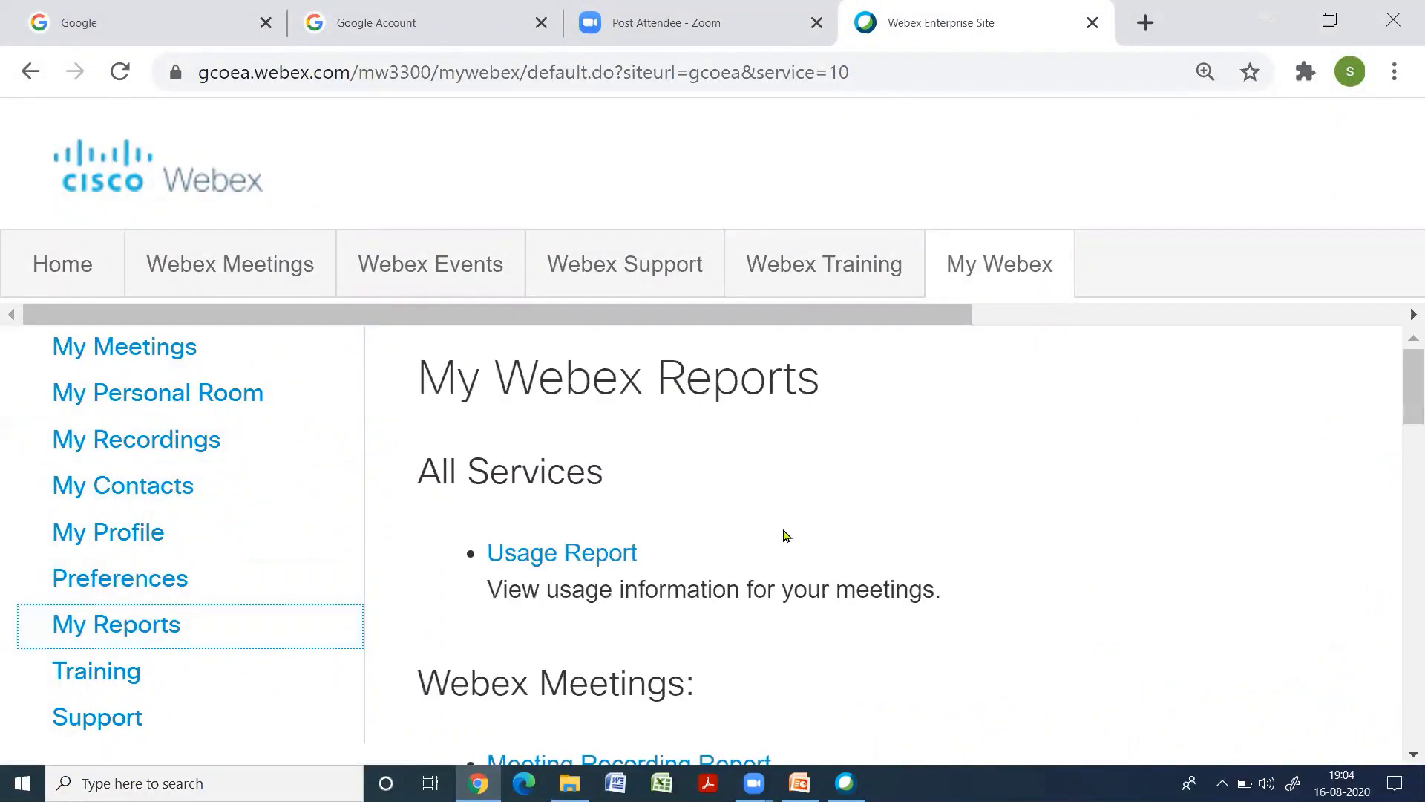
pyautogui.scroll(-3, 839, 512)
pyautogui.scroll(3, 837, 518)
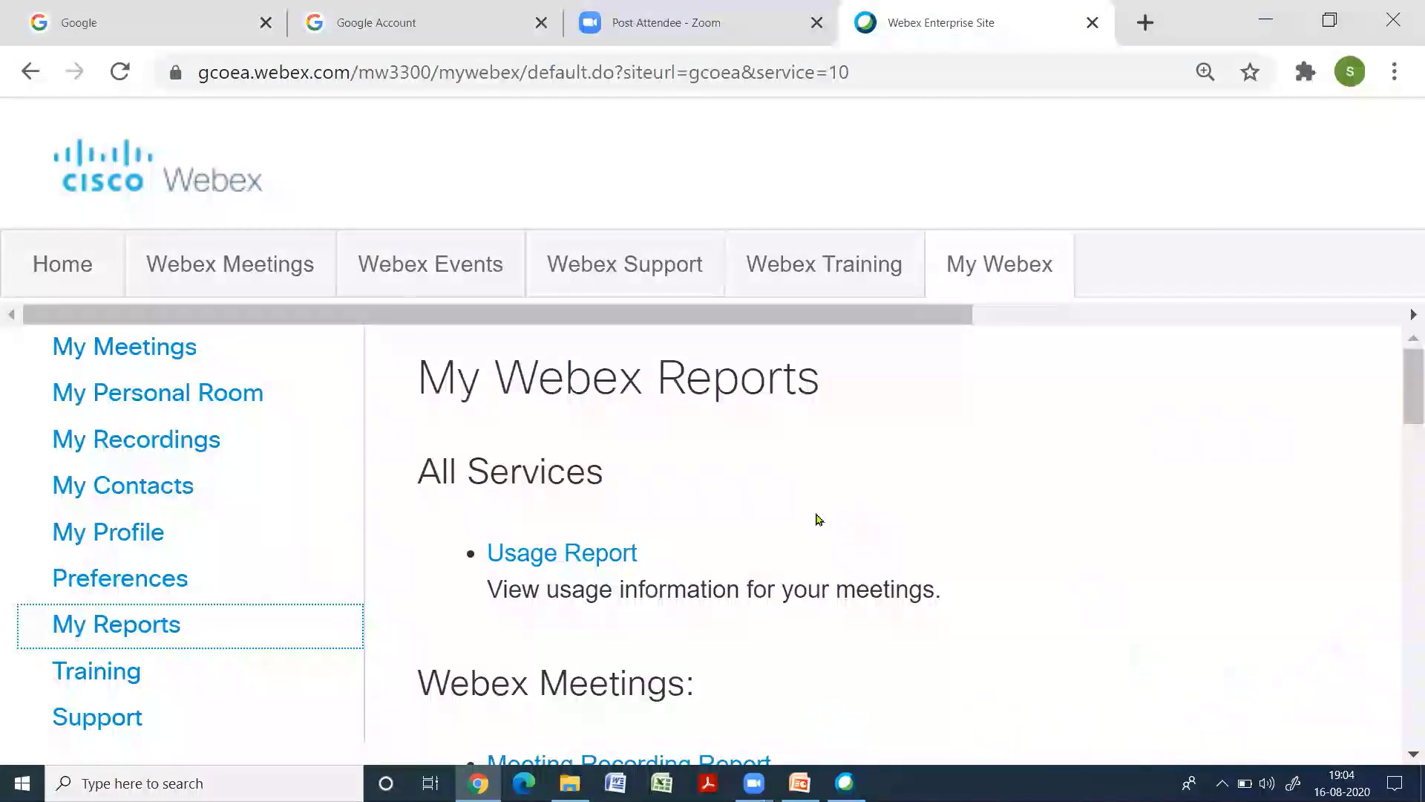
pyautogui.scroll(-3, 745, 524)
pyautogui.scroll(-3, 741, 518)
pyautogui.scroll(3, 741, 518)
pyautogui.scroll(3, 741, 518)
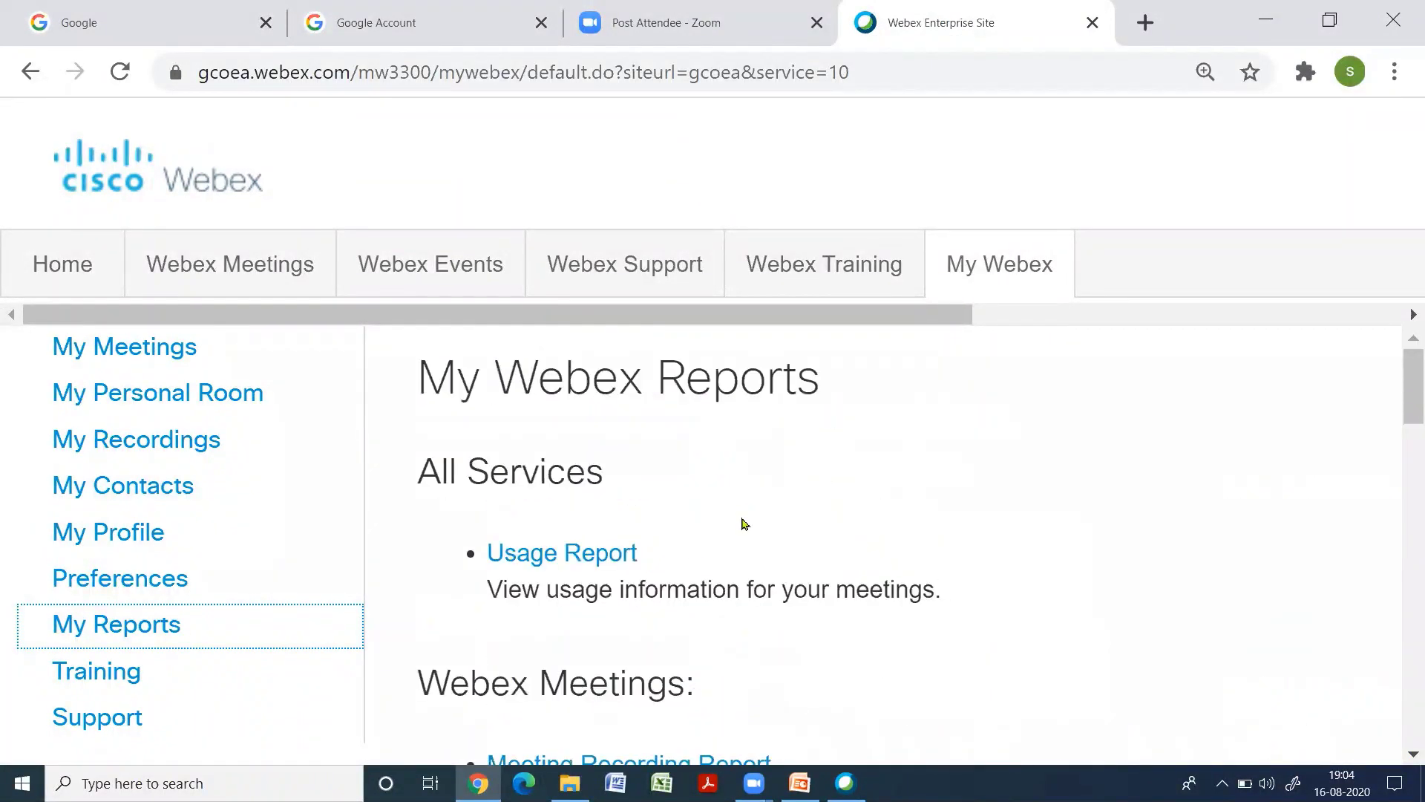
pyautogui.scroll(-2, 744, 525)
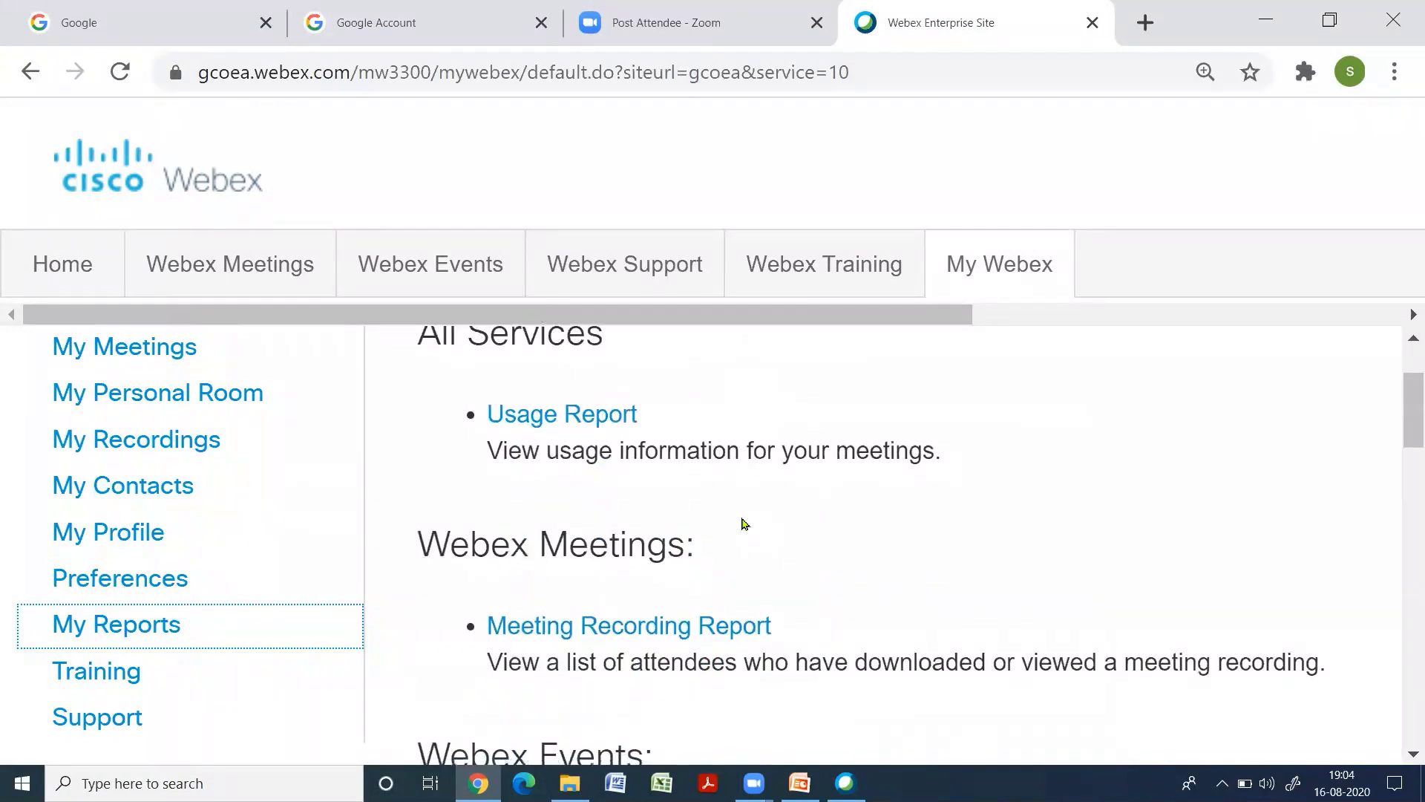
pyautogui.scroll(-4, 745, 524)
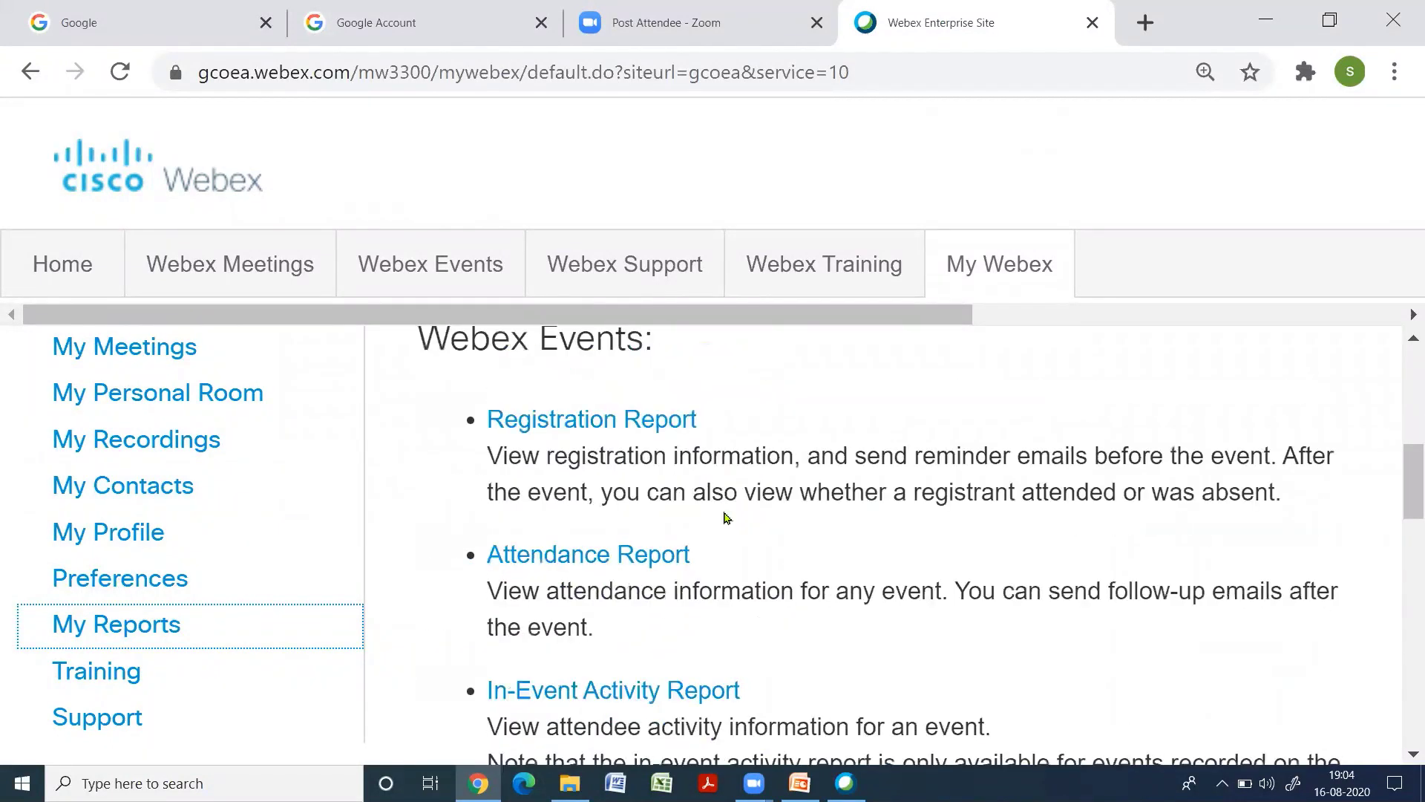
# Step: Open the Attendance Report under Webex Events and look over its search criteria and list report download history
pyautogui.scroll(-4, 725, 534)
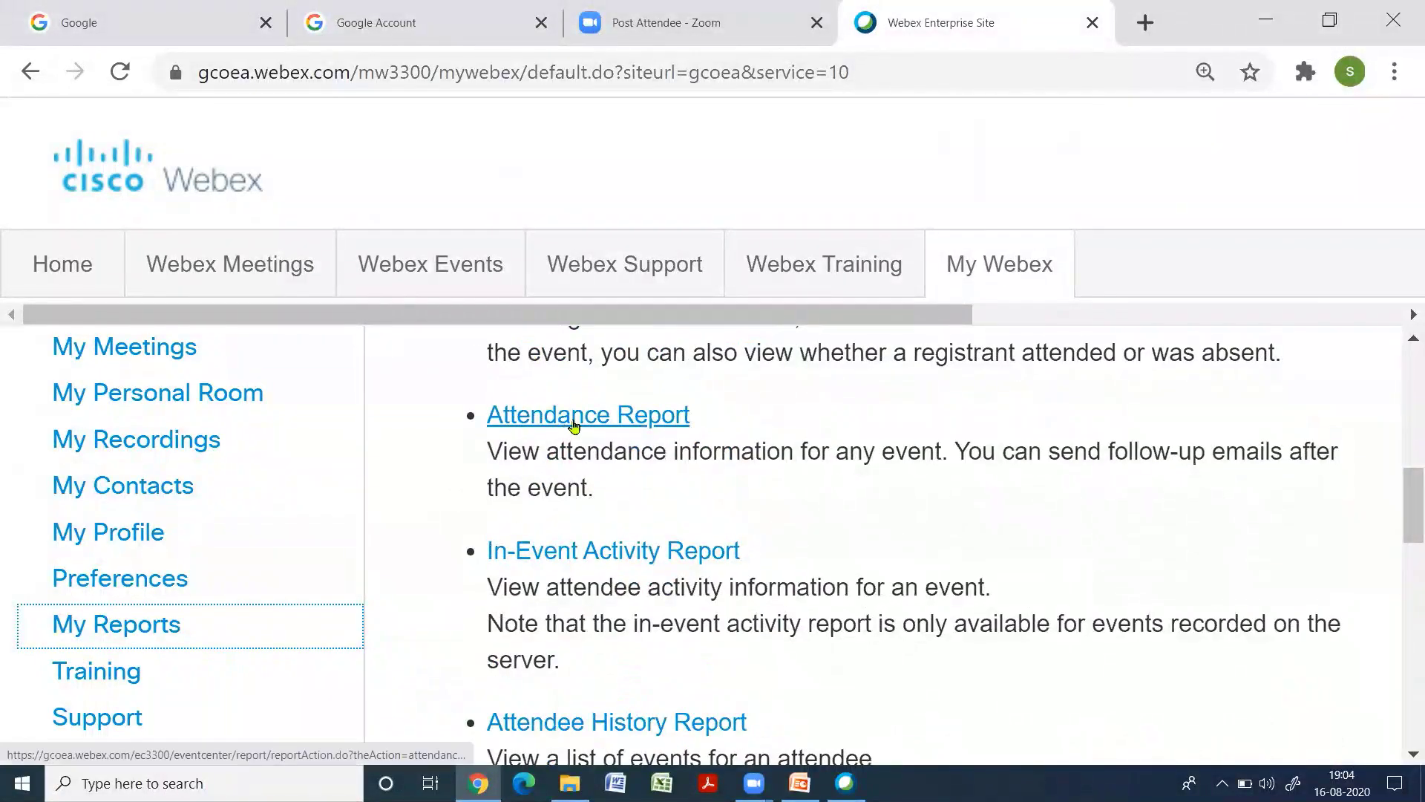
pyautogui.click(575, 422)
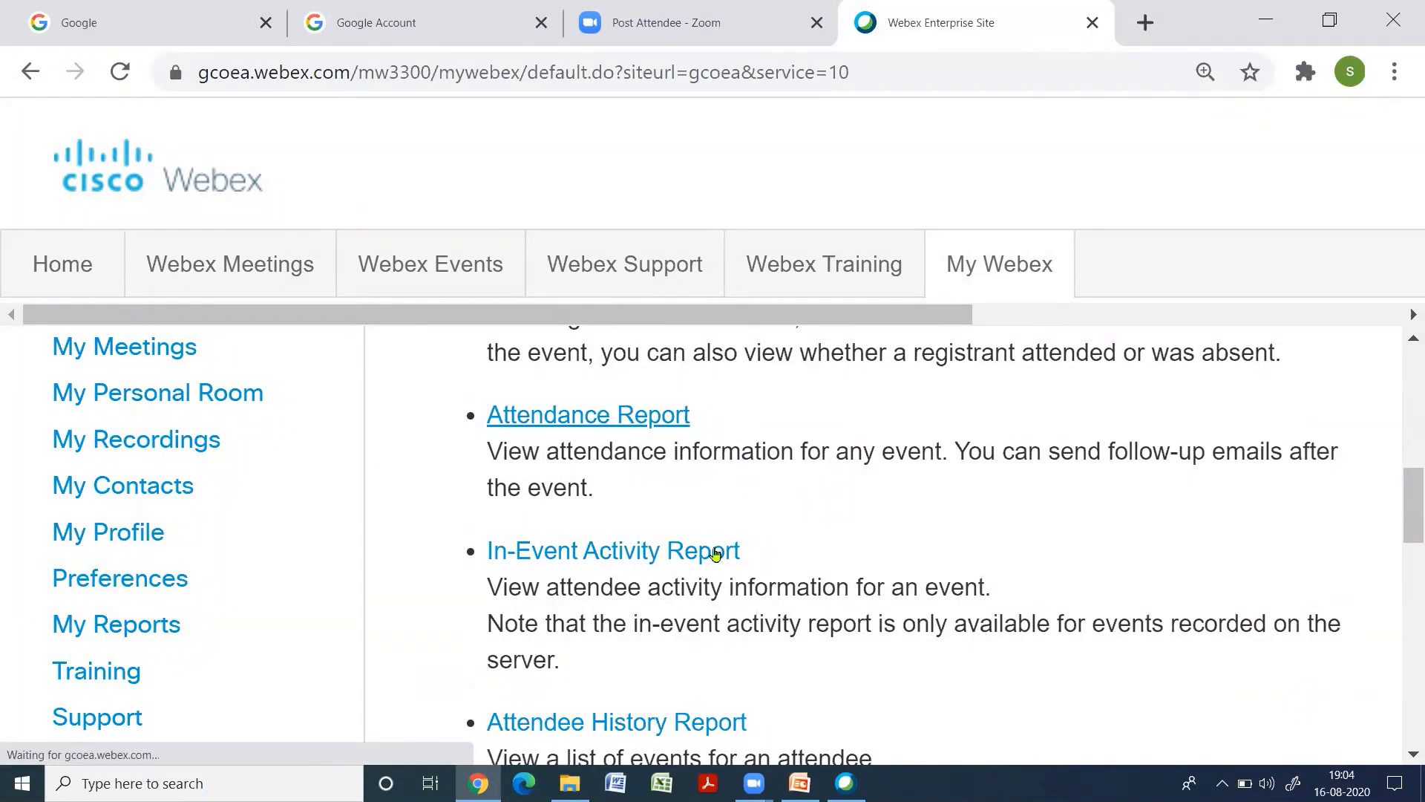
pyautogui.scroll(-3, 724, 550)
pyautogui.scroll(3, 713, 553)
pyautogui.scroll(-3, 600, 560)
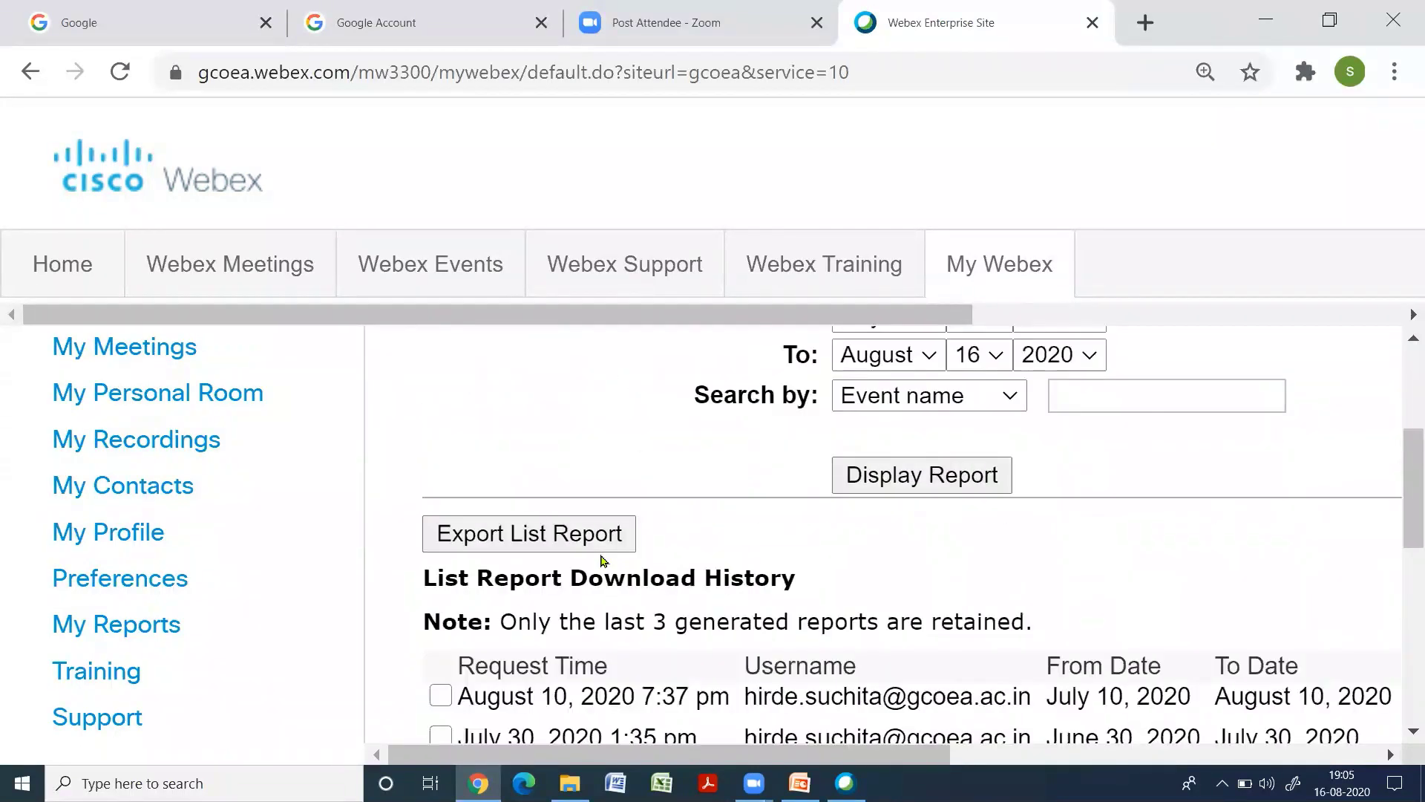
pyautogui.scroll(3, 816, 607)
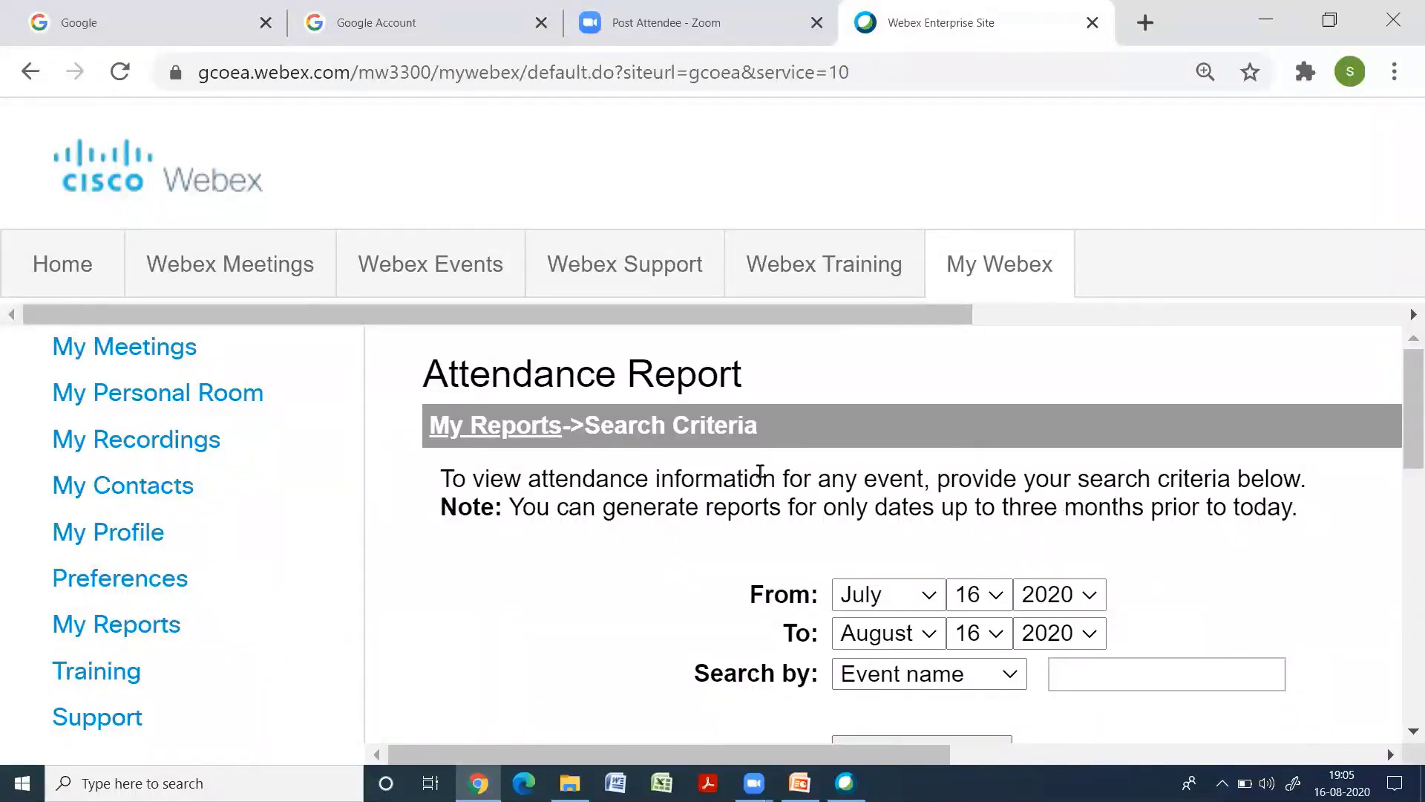
pyautogui.scroll(-2, 760, 472)
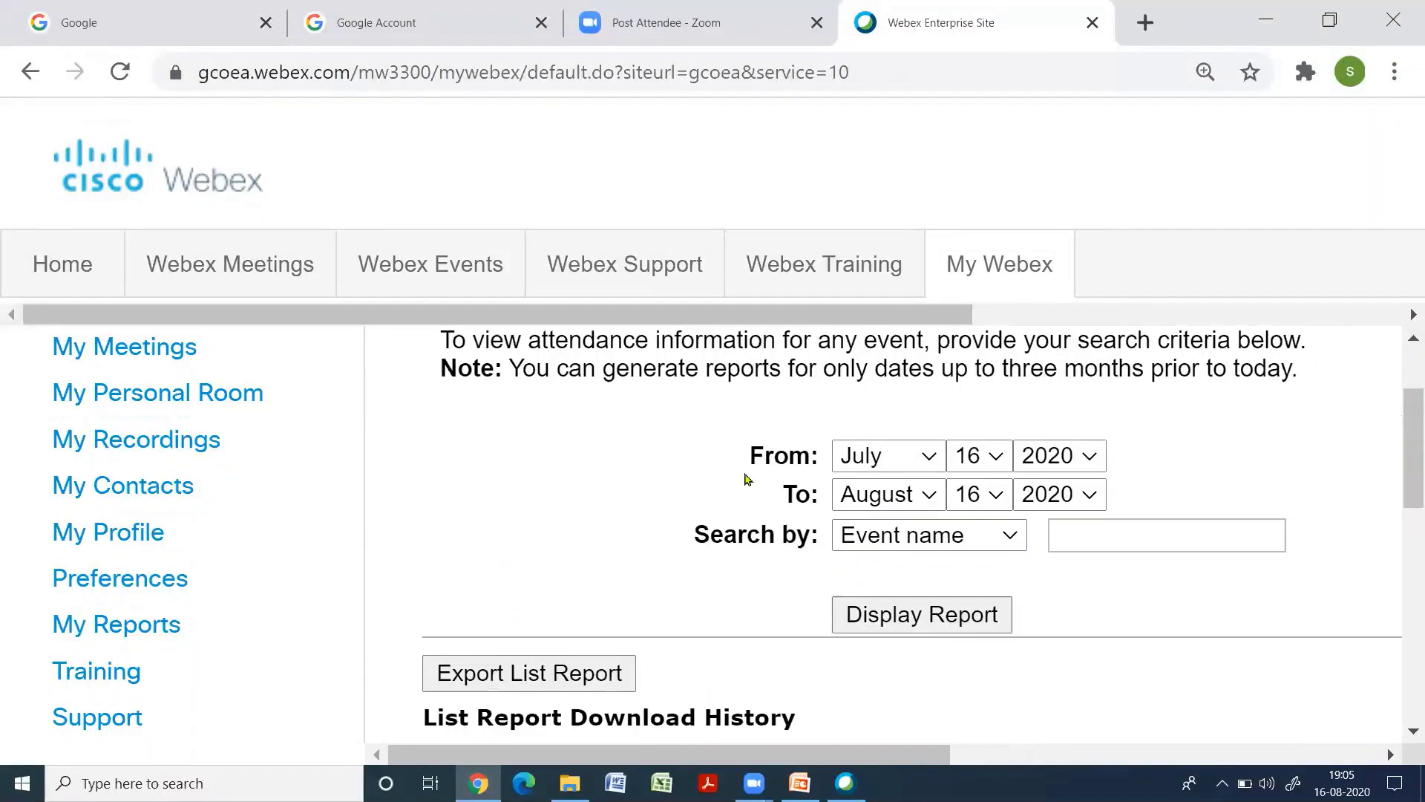
# Step: Set both the From and To dates to August 10, 2020 and display the attendance report
pyautogui.click(930, 458)
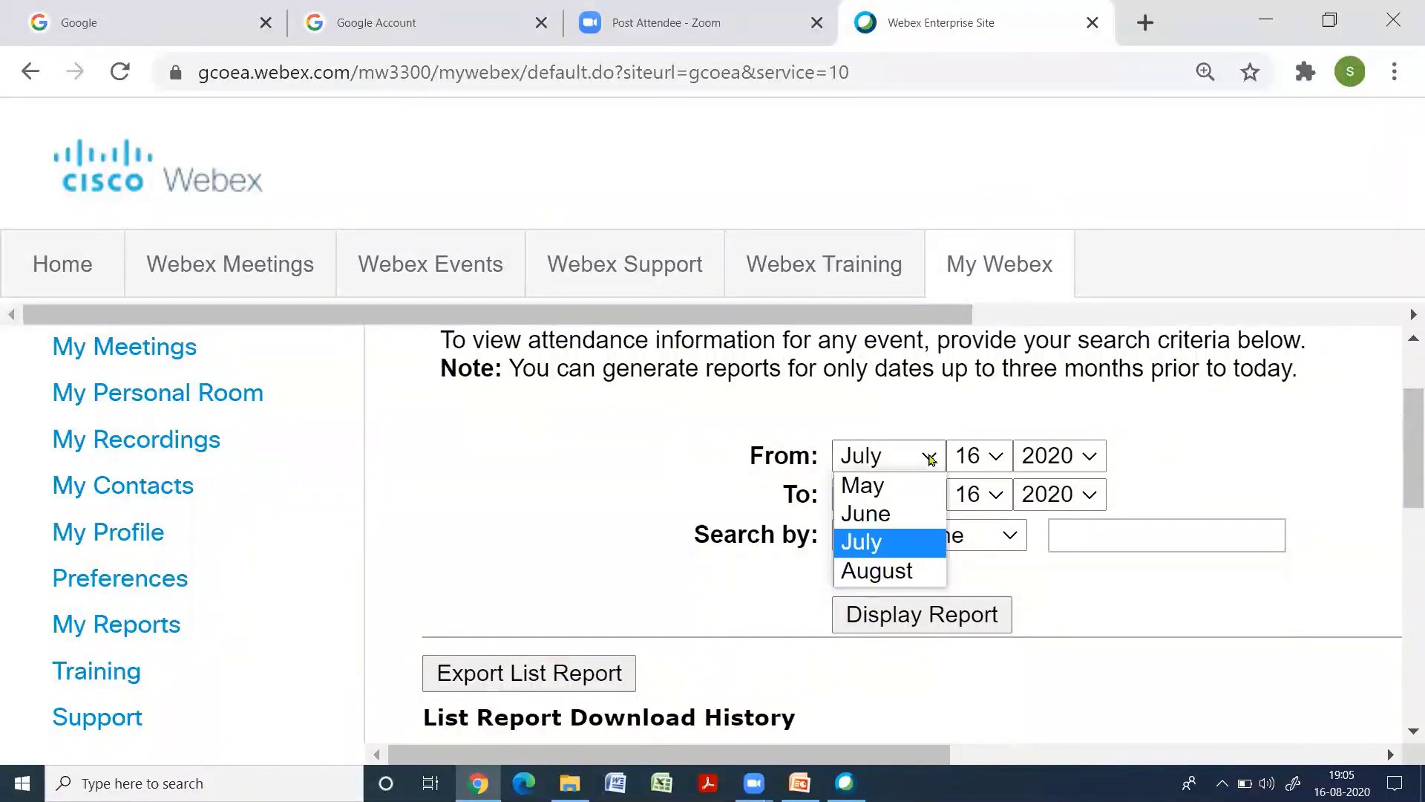
pyautogui.click(906, 570)
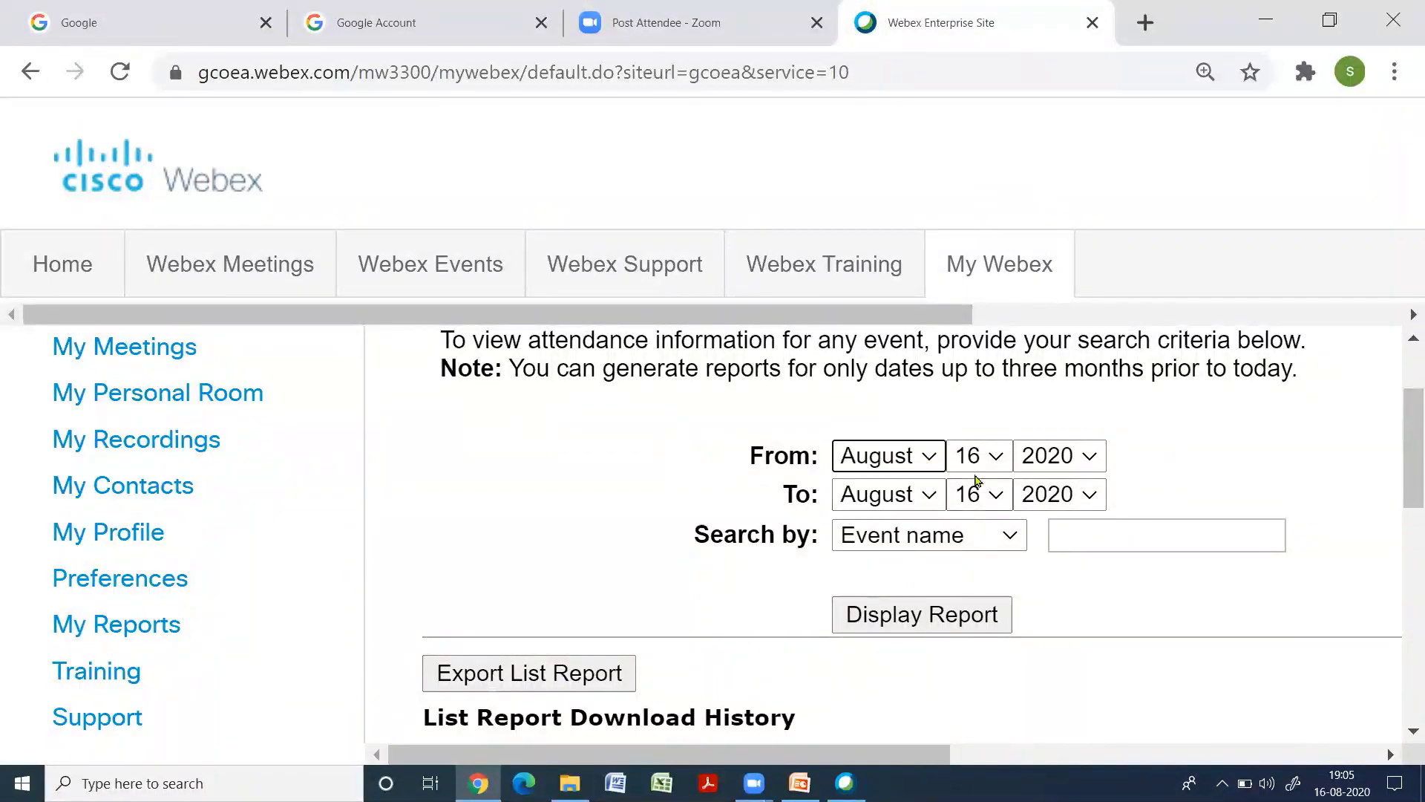
pyautogui.click(989, 450)
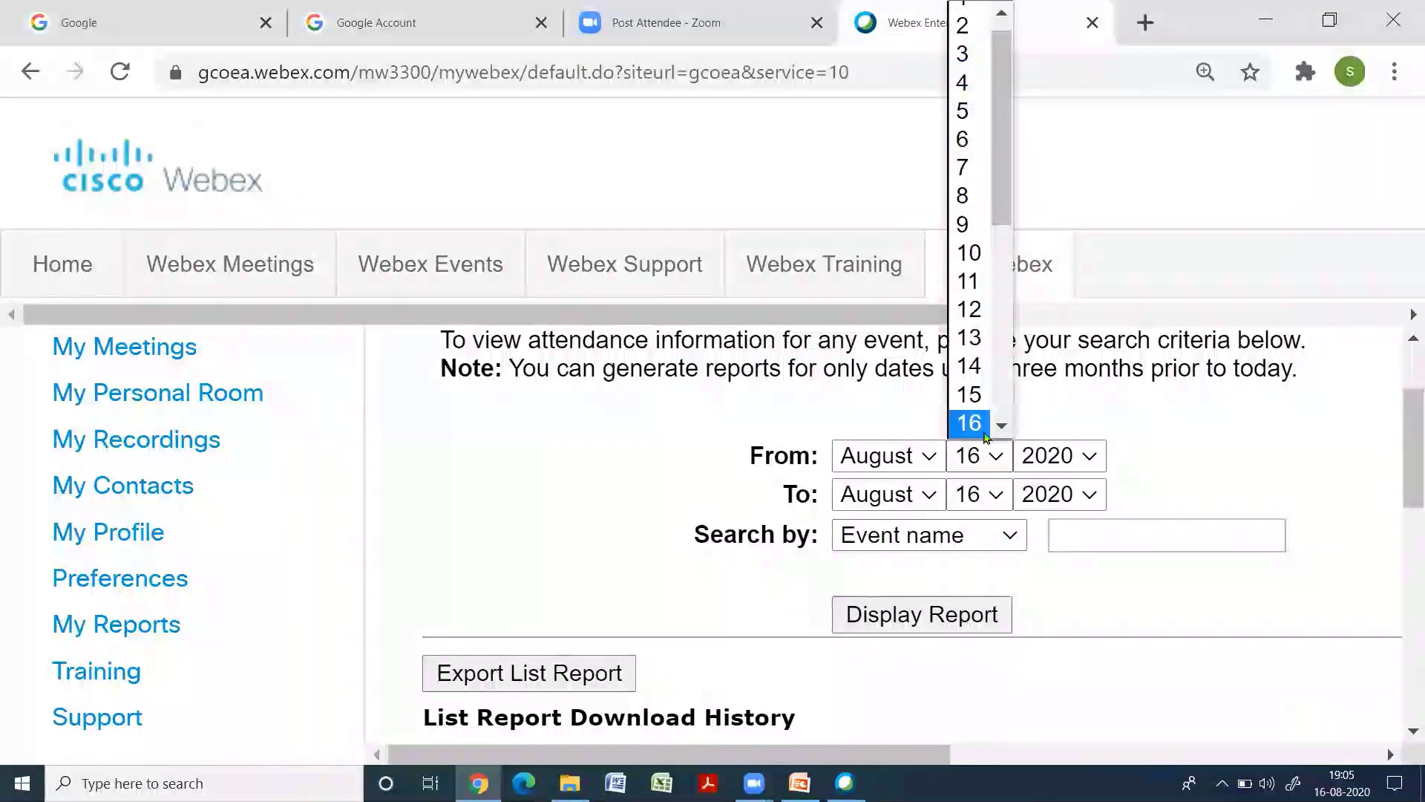
pyautogui.click(971, 253)
pyautogui.click(997, 491)
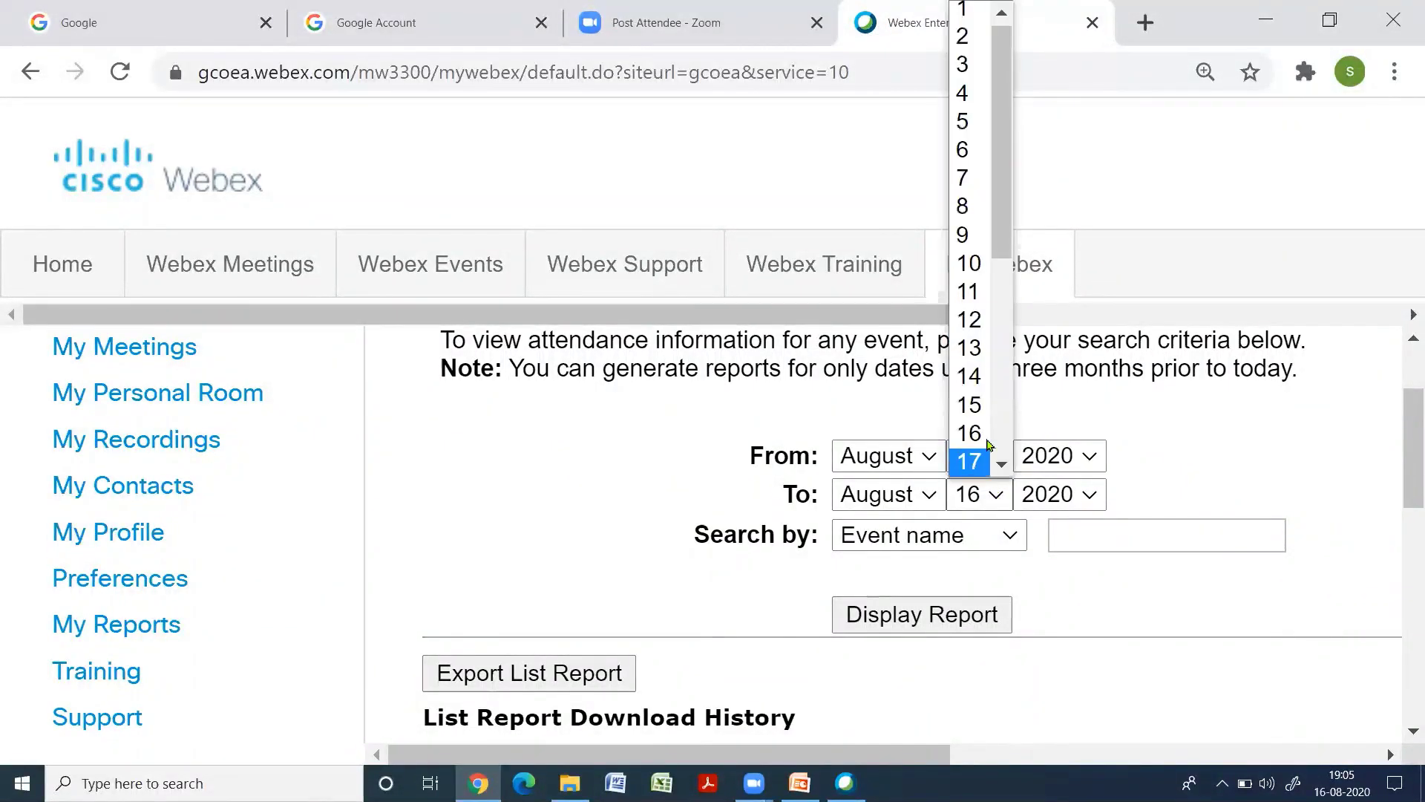
pyautogui.click(974, 271)
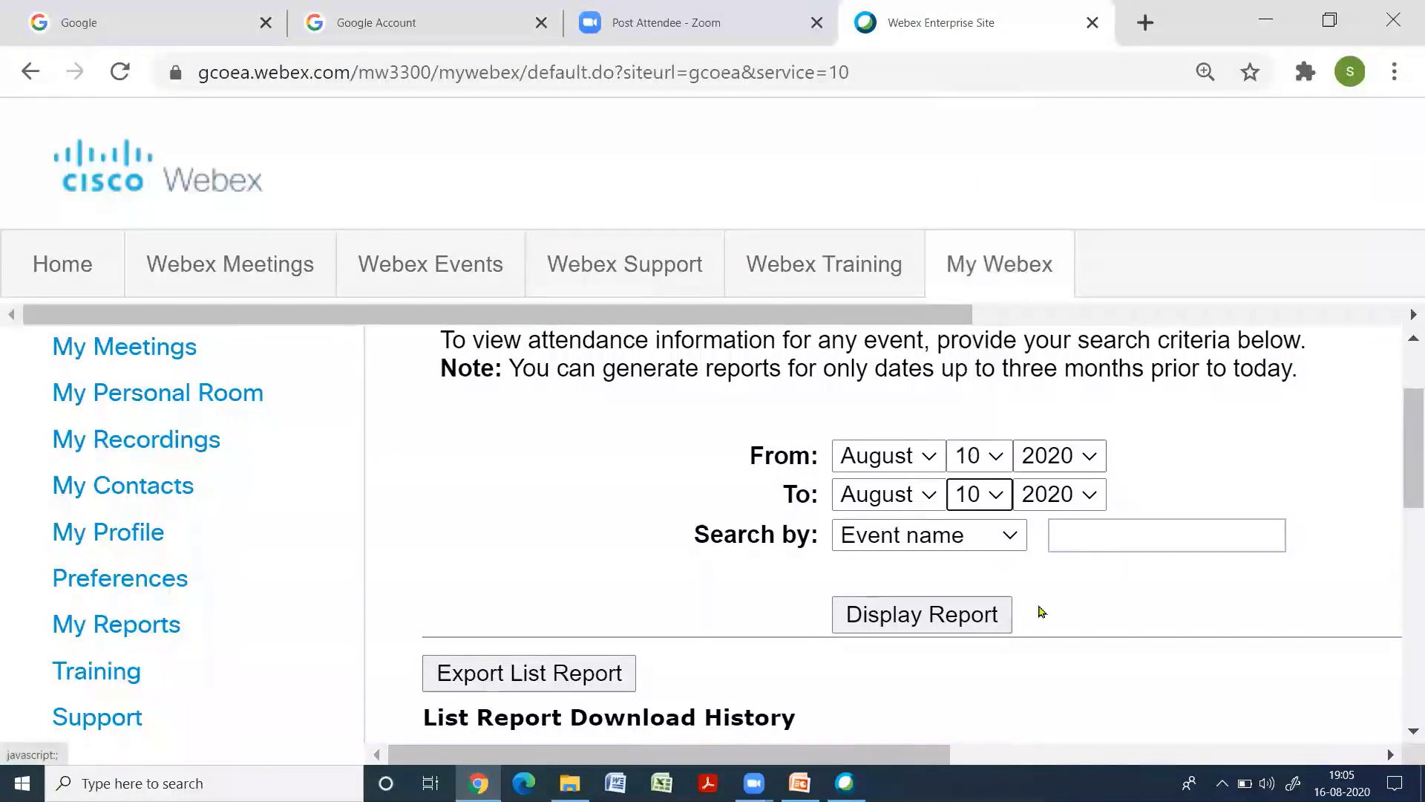
pyautogui.click(937, 618)
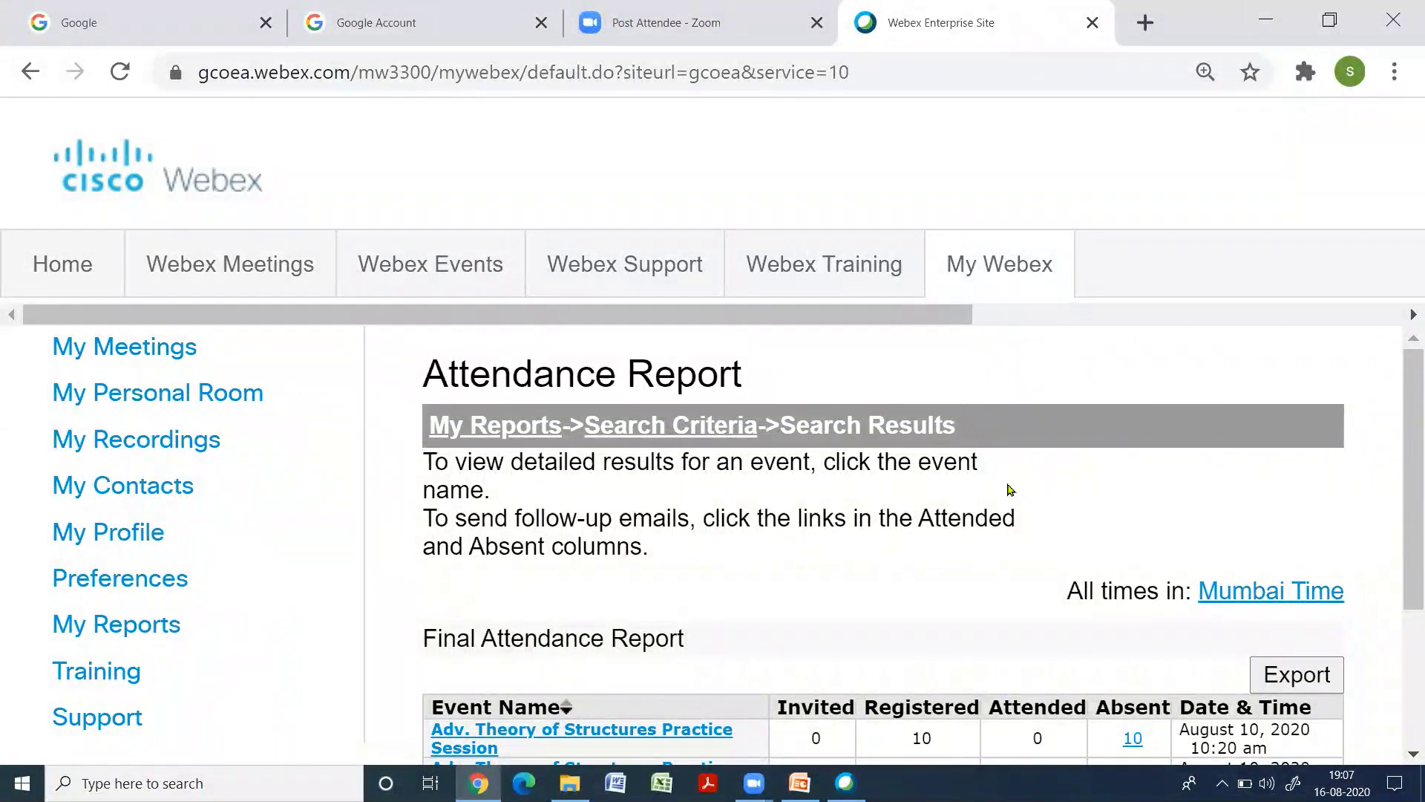
# Step: From the attended count of the 12:06 pm session, preview the Thank You#1 email message and close it without sending
pyautogui.scroll(-3, 963, 499)
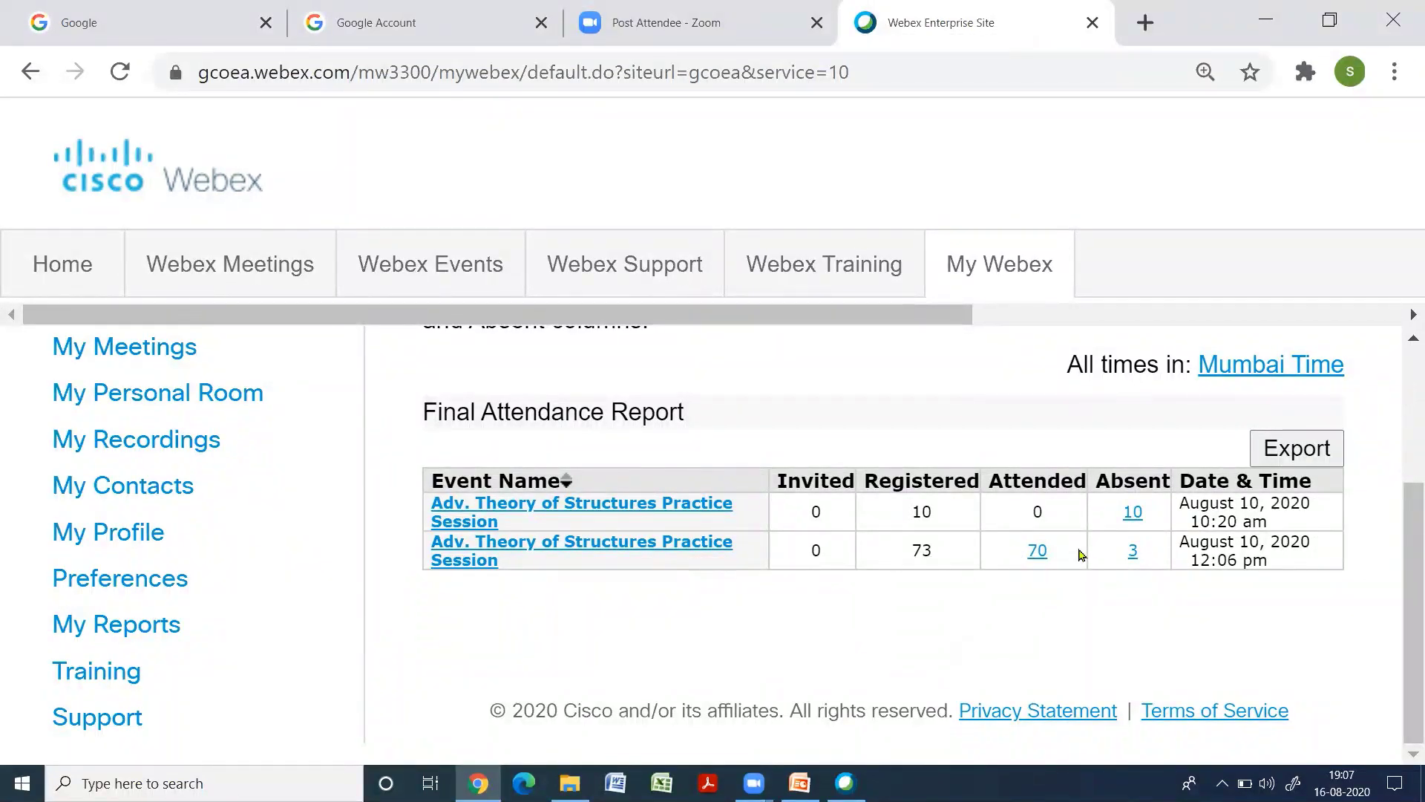
pyautogui.click(1038, 552)
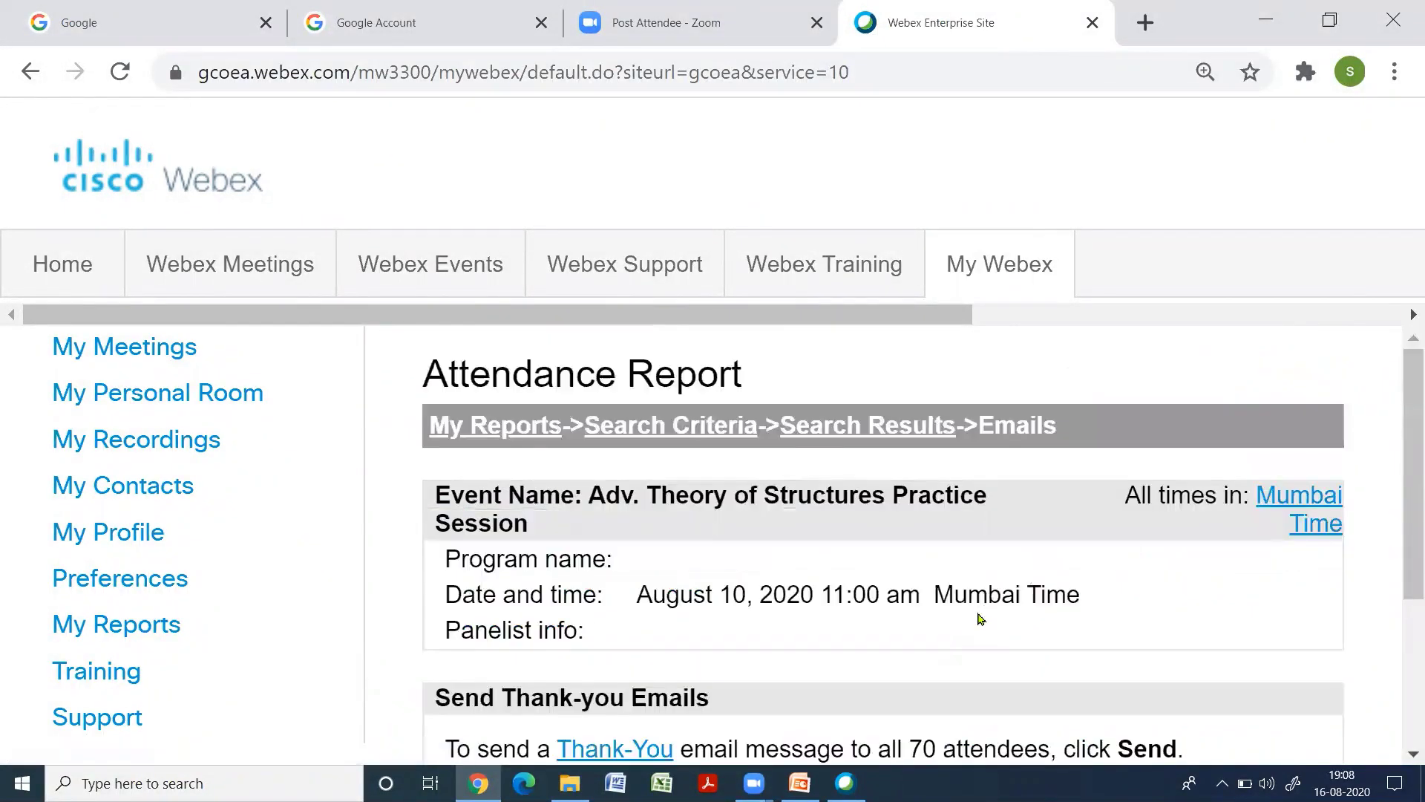
pyautogui.scroll(-3, 958, 587)
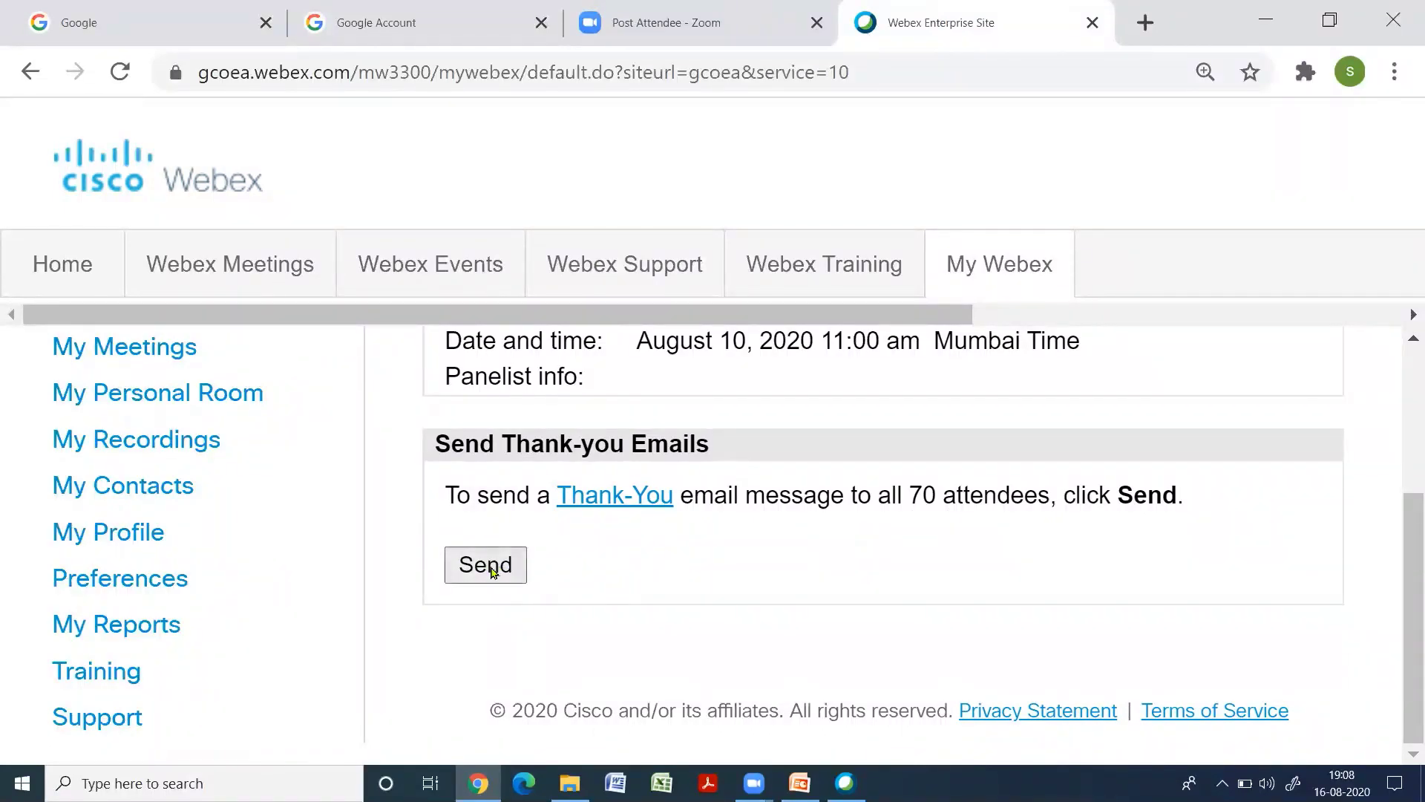
pyautogui.click(621, 503)
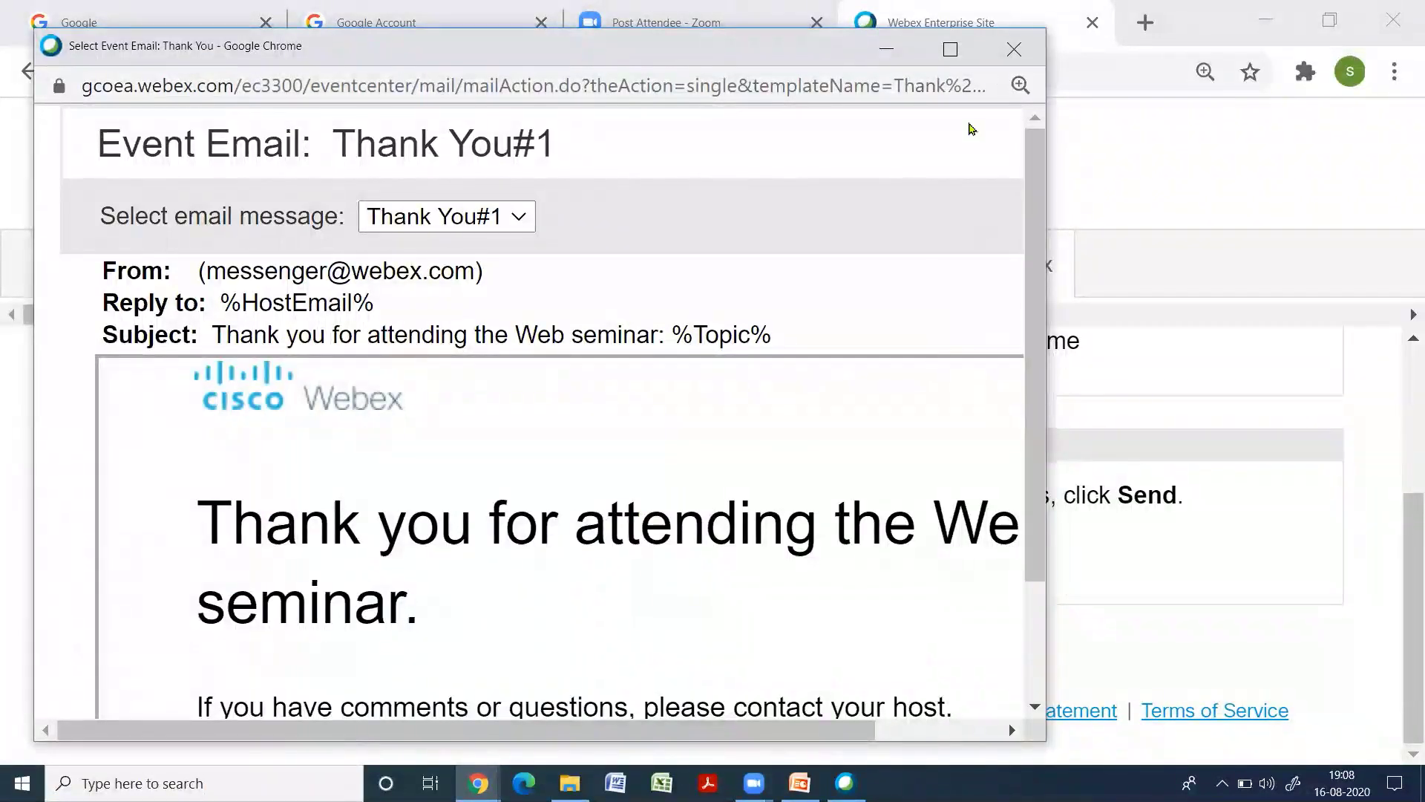
pyautogui.click(953, 50)
pyautogui.scroll(-2, 897, 420)
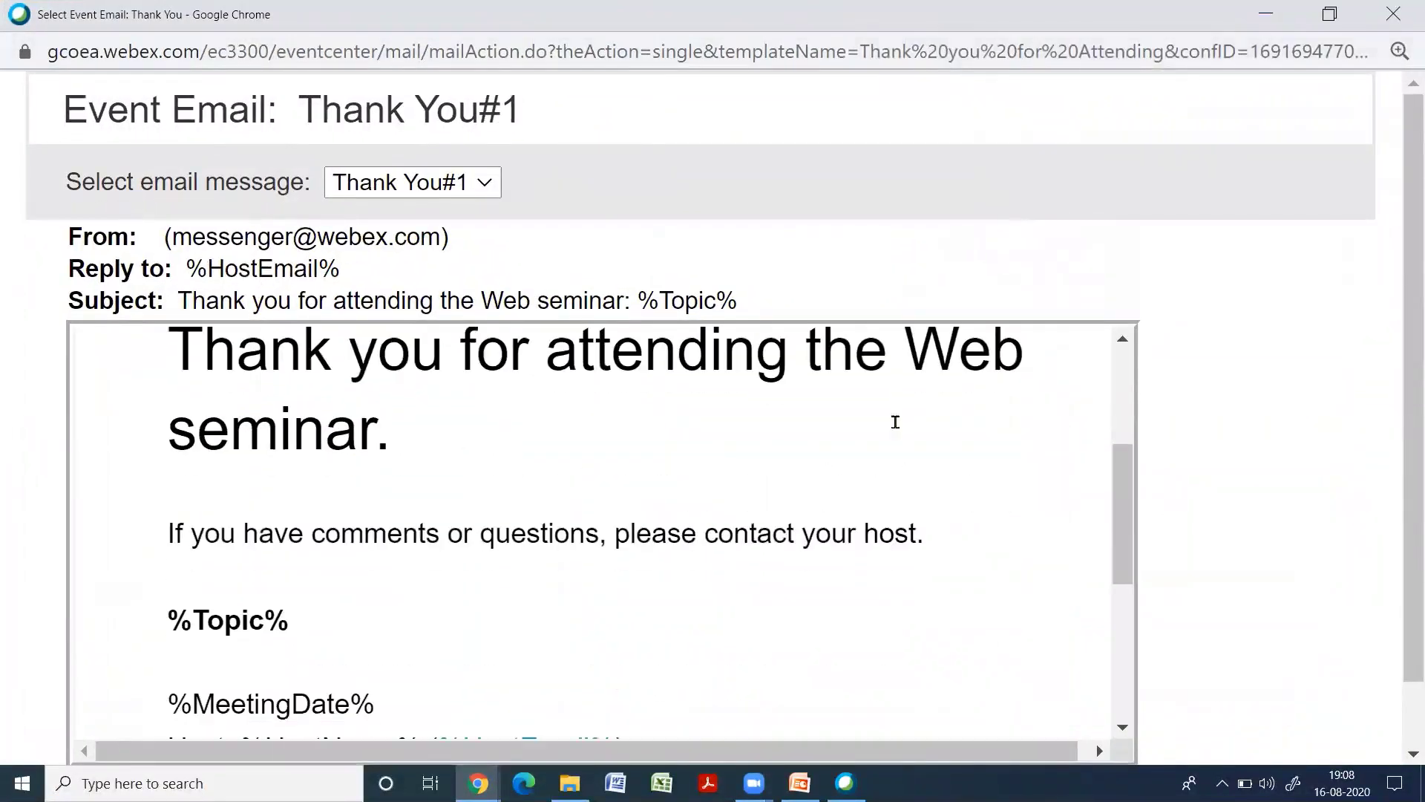
pyautogui.scroll(2, 891, 438)
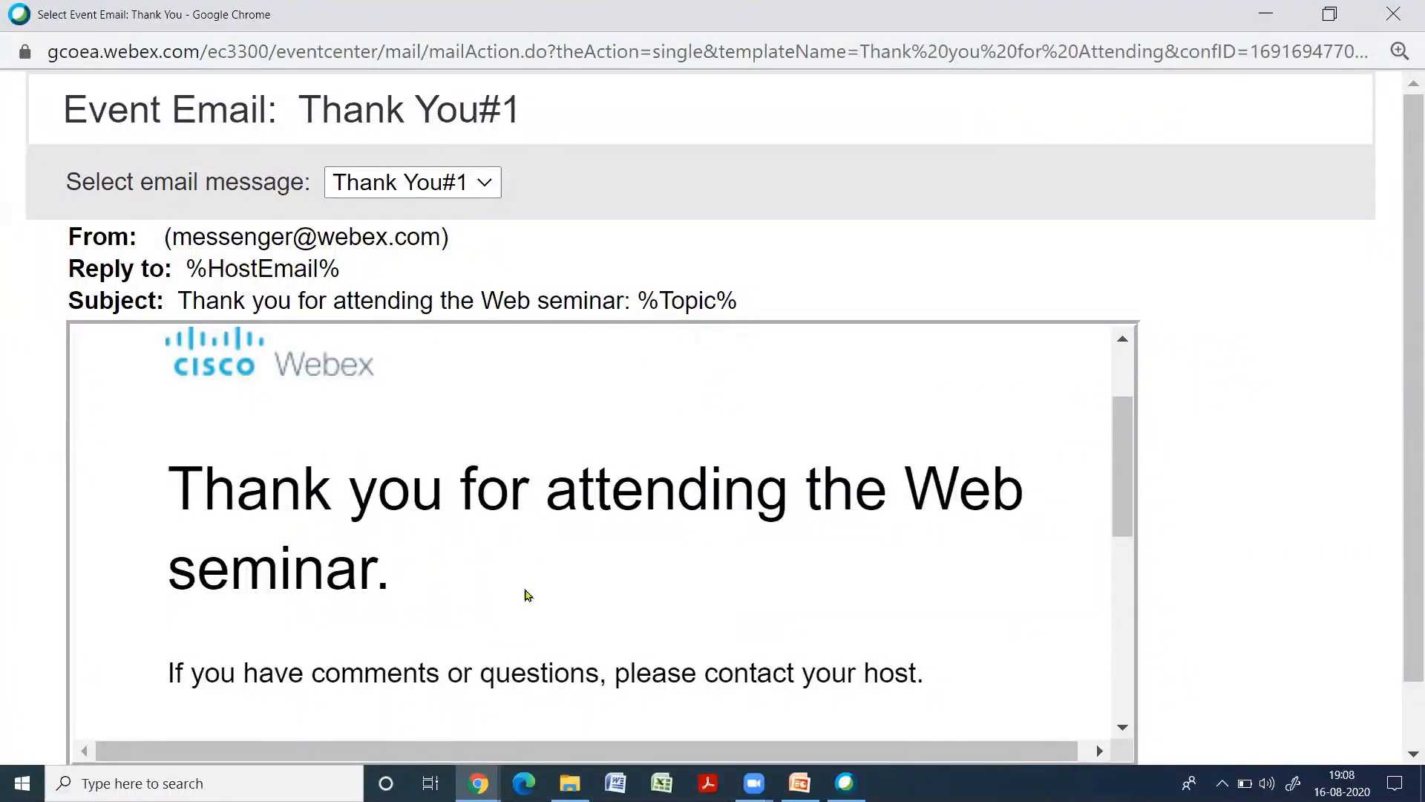
pyautogui.scroll(-3, 526, 594)
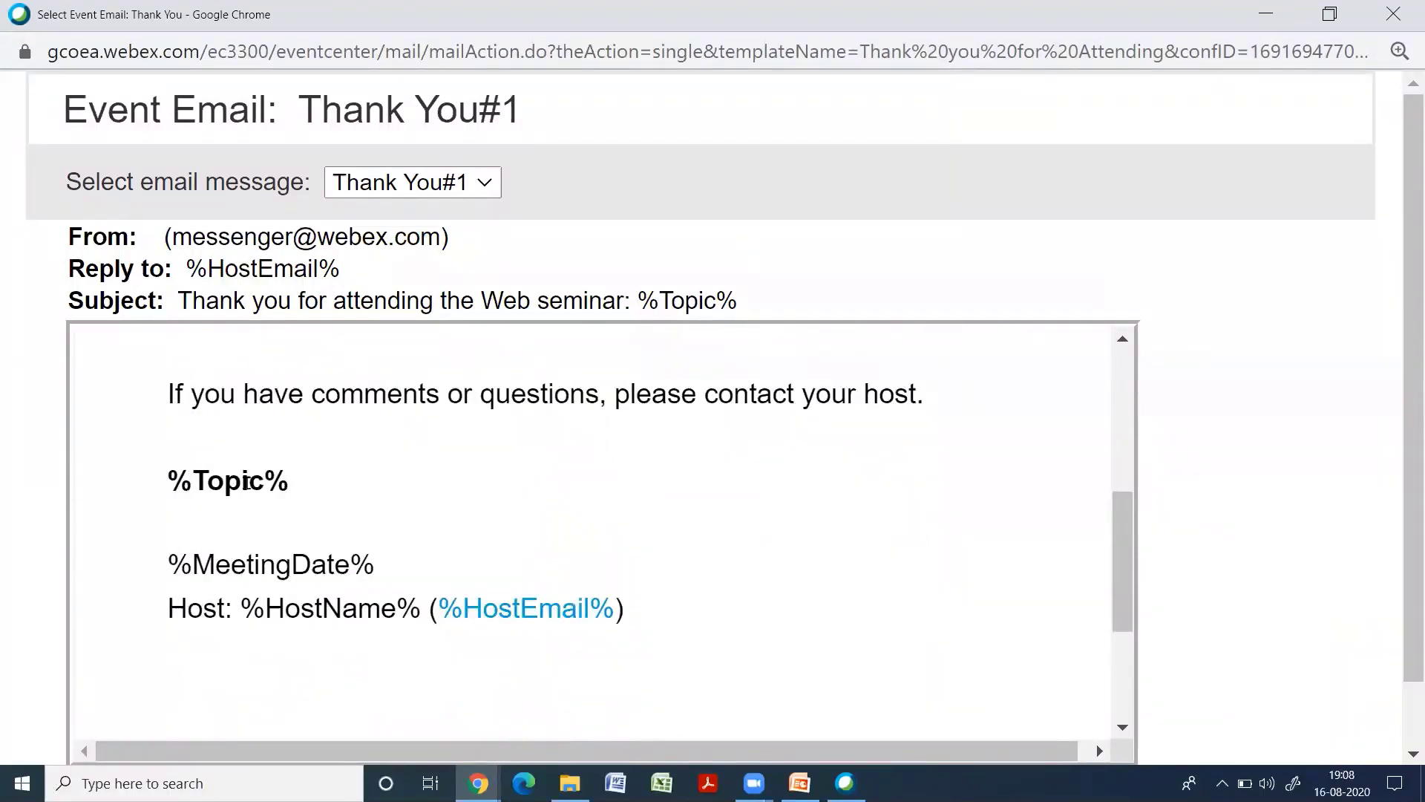
pyautogui.scroll(-2, 231, 566)
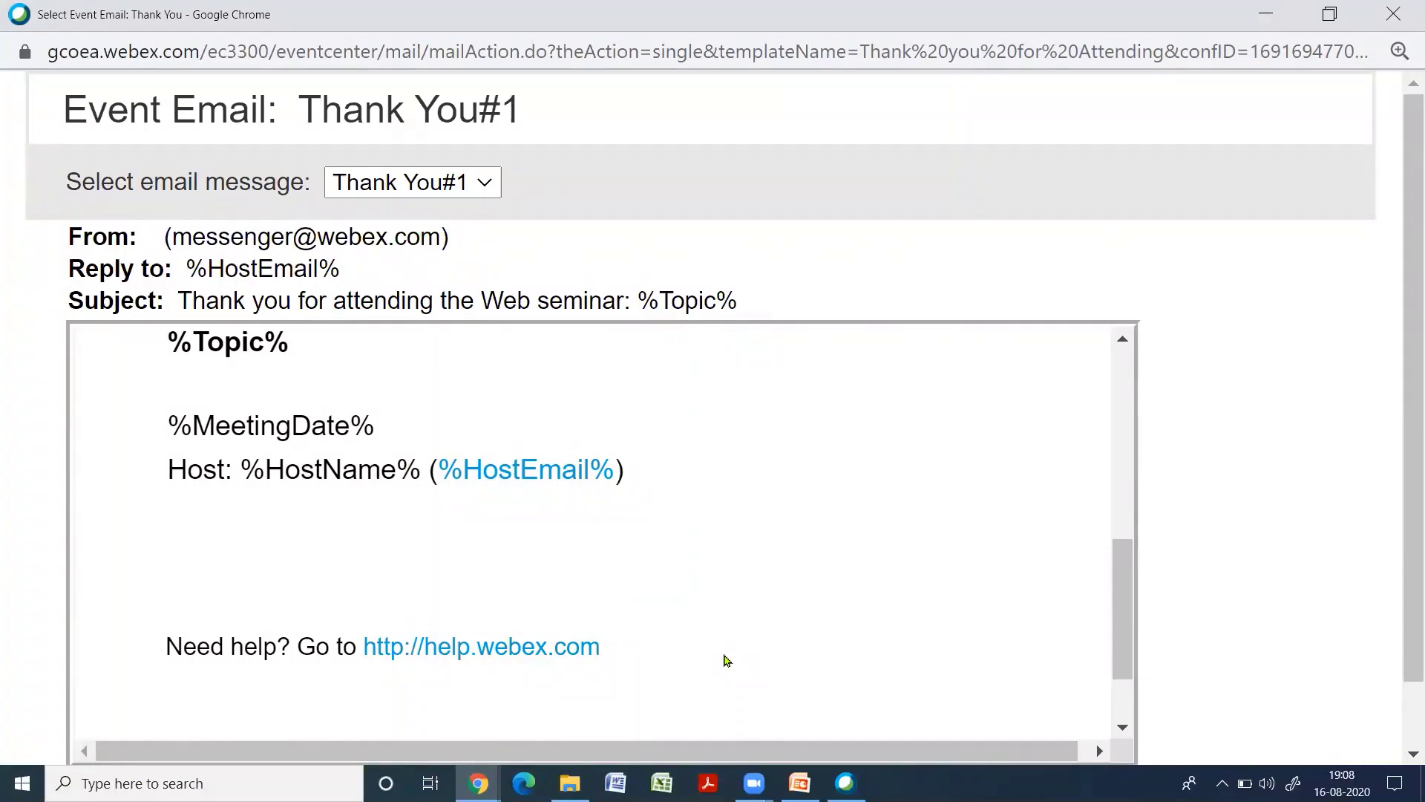
pyautogui.click(1393, 14)
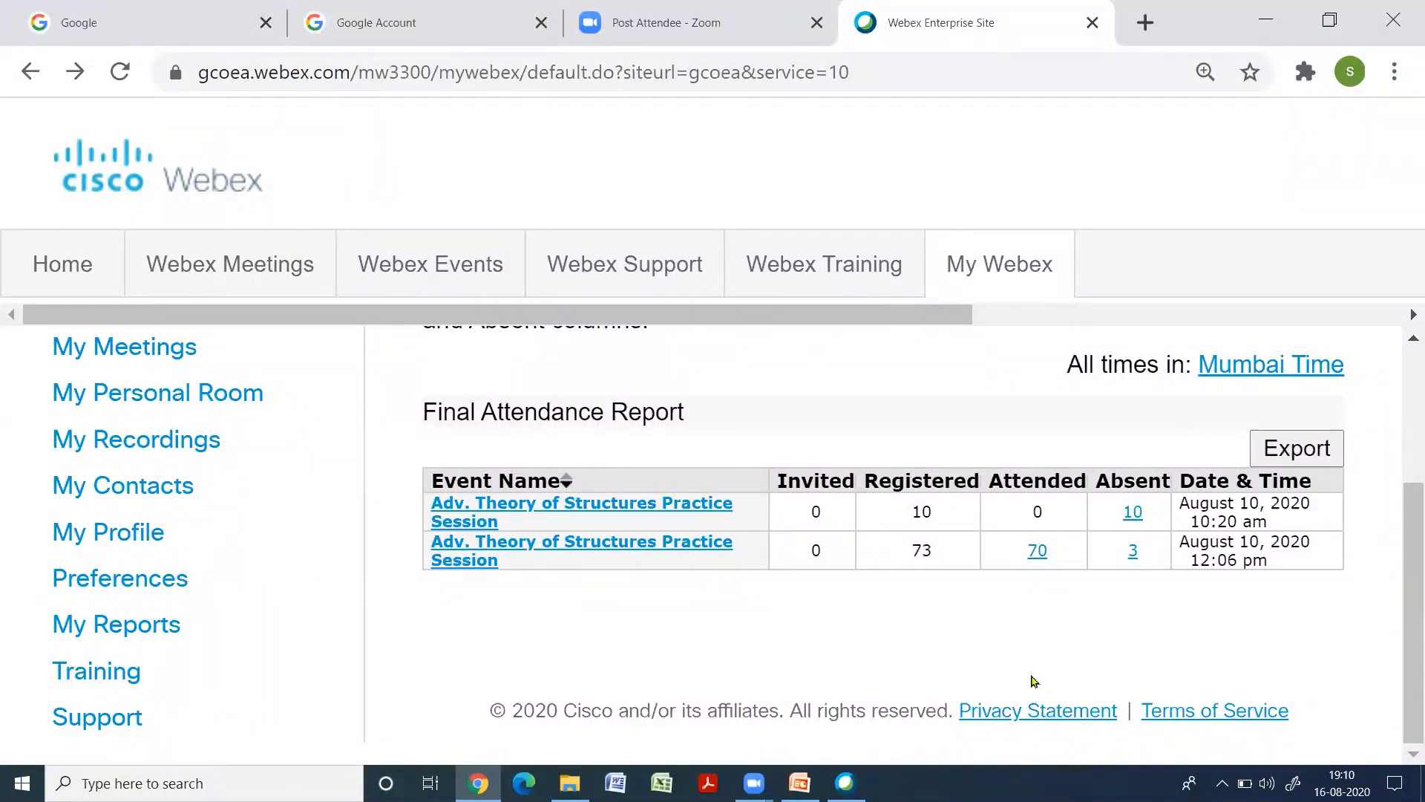
# Step: Open the detailed results of the 12:06 pm Adv. Theory of Structures Practice Session and examine the attendees' attendance durations and attention ratios
pyautogui.click(569, 548)
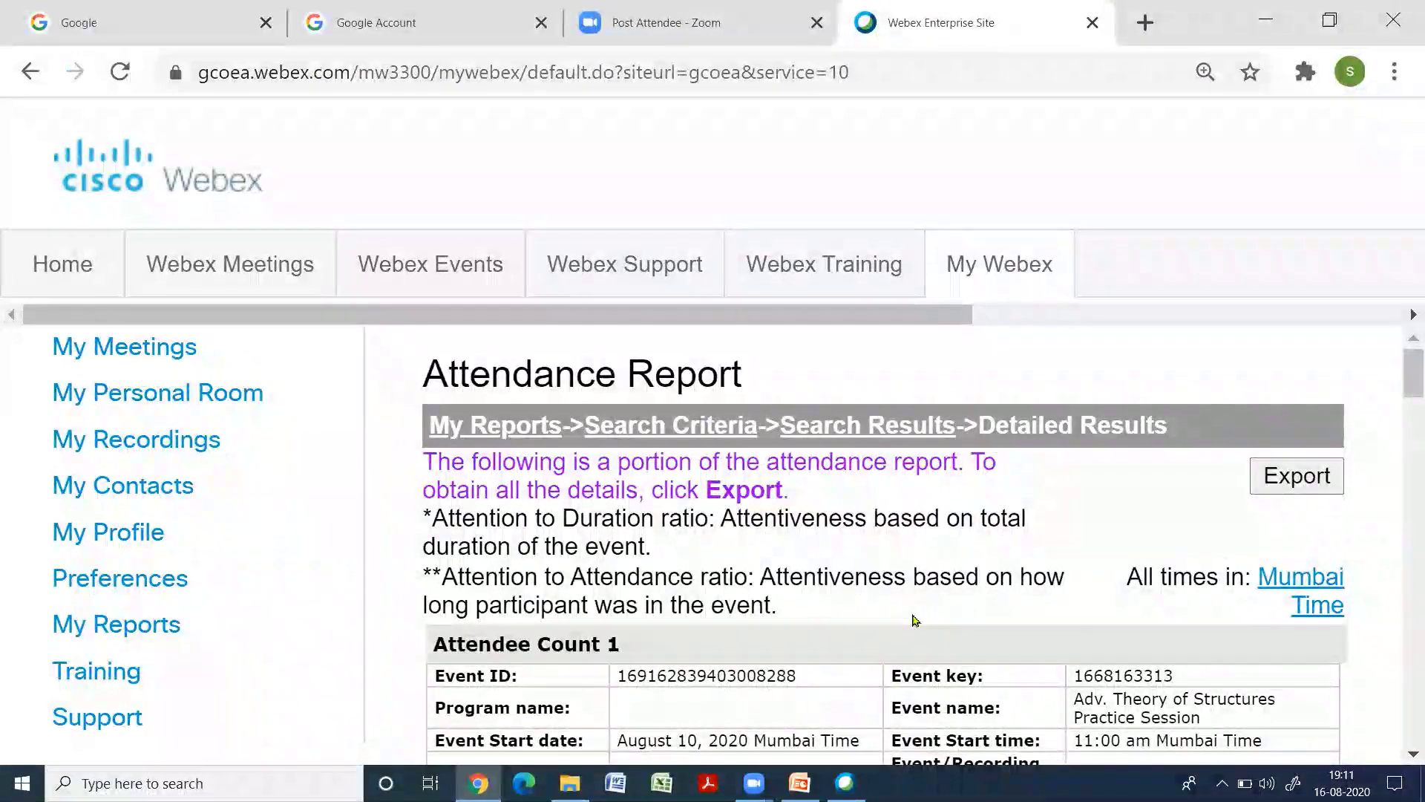
pyautogui.scroll(-4, 869, 626)
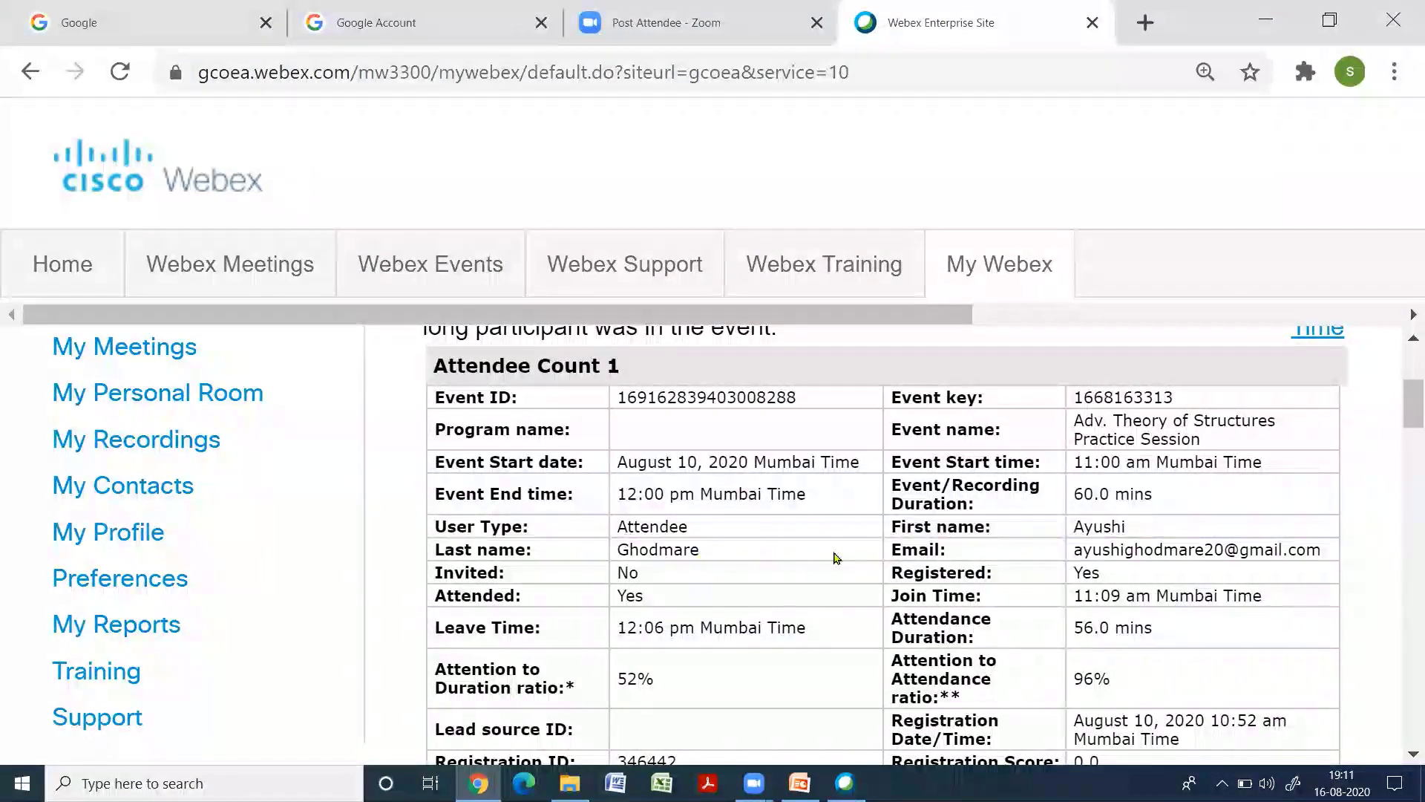
pyautogui.scroll(-8, 835, 557)
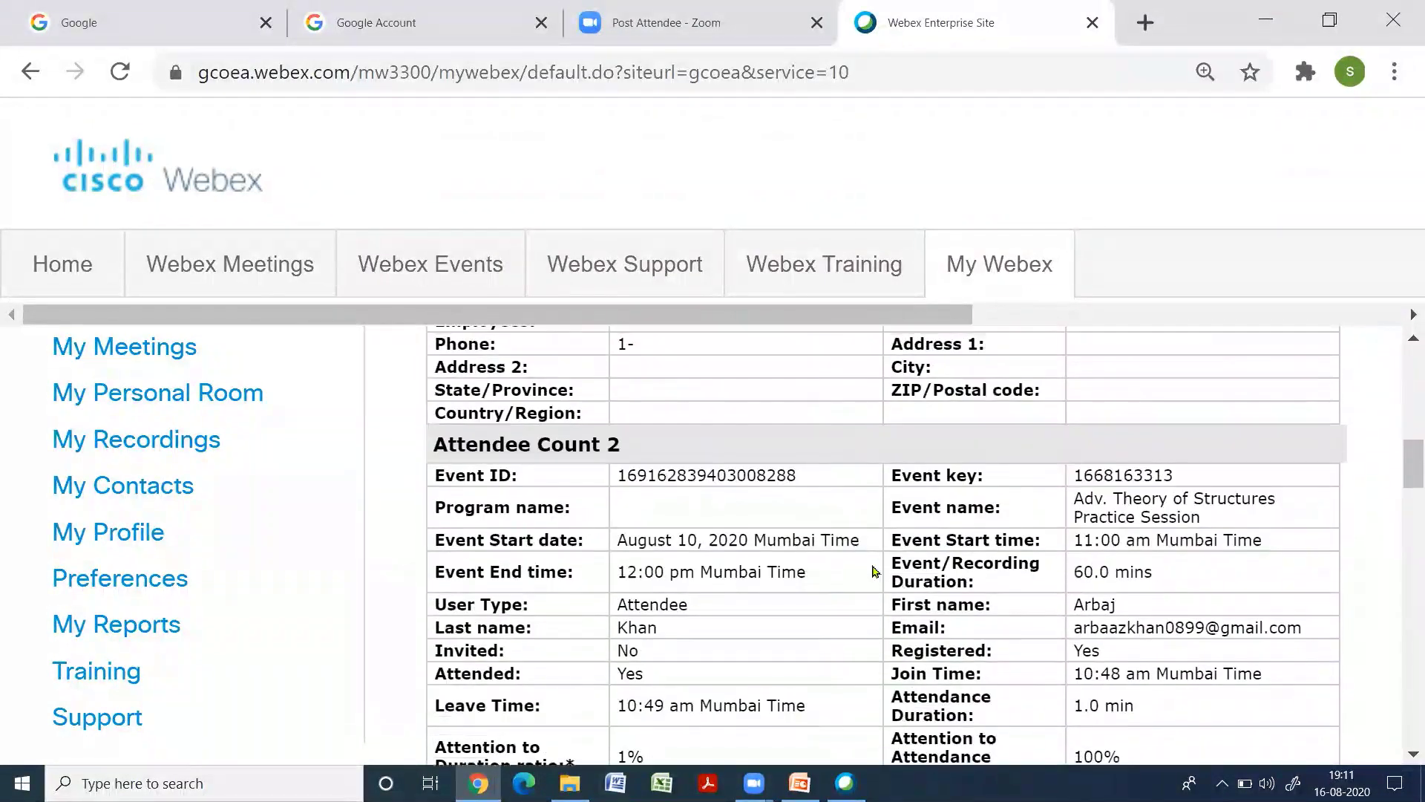
pyautogui.scroll(5, 874, 570)
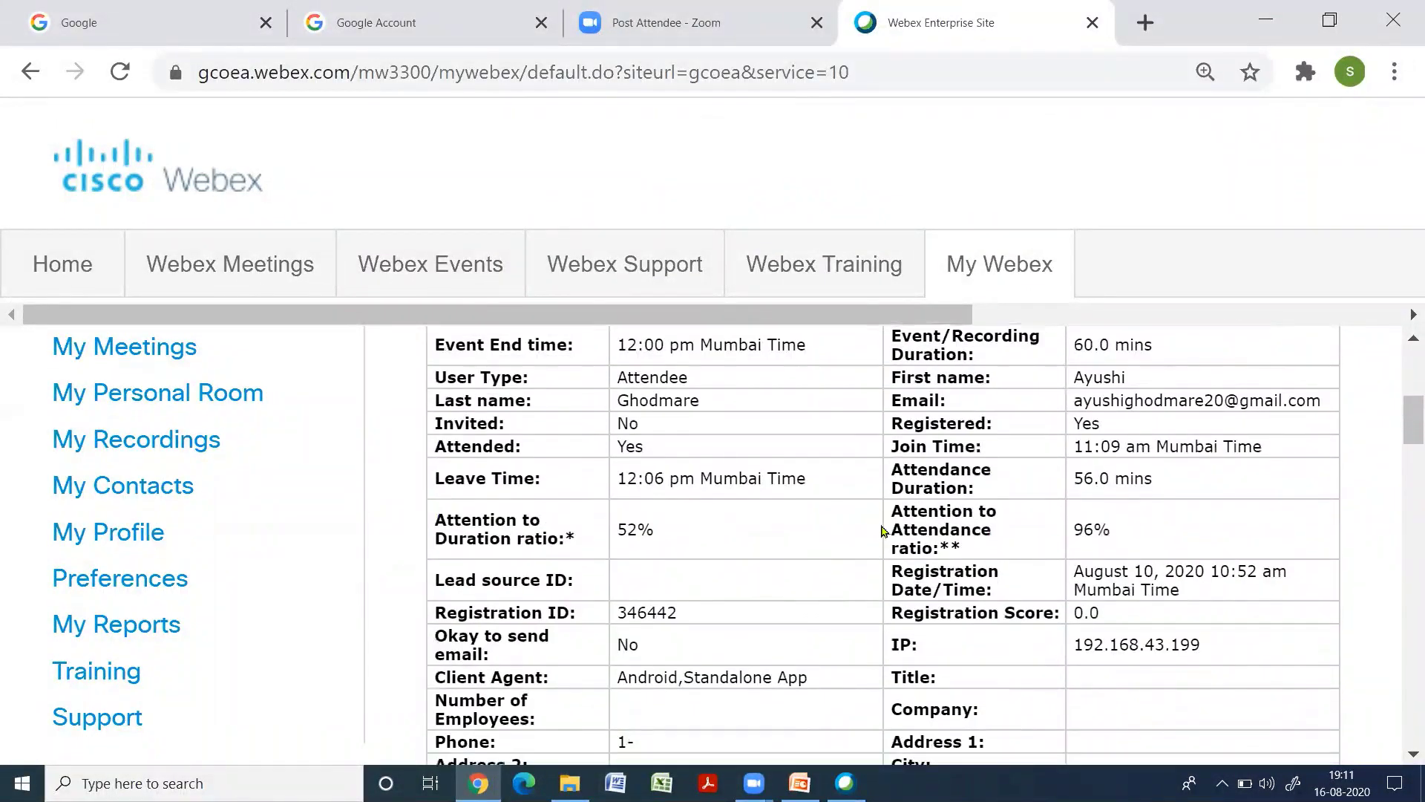
pyautogui.scroll(-5, 884, 530)
pyautogui.scroll(-2, 883, 532)
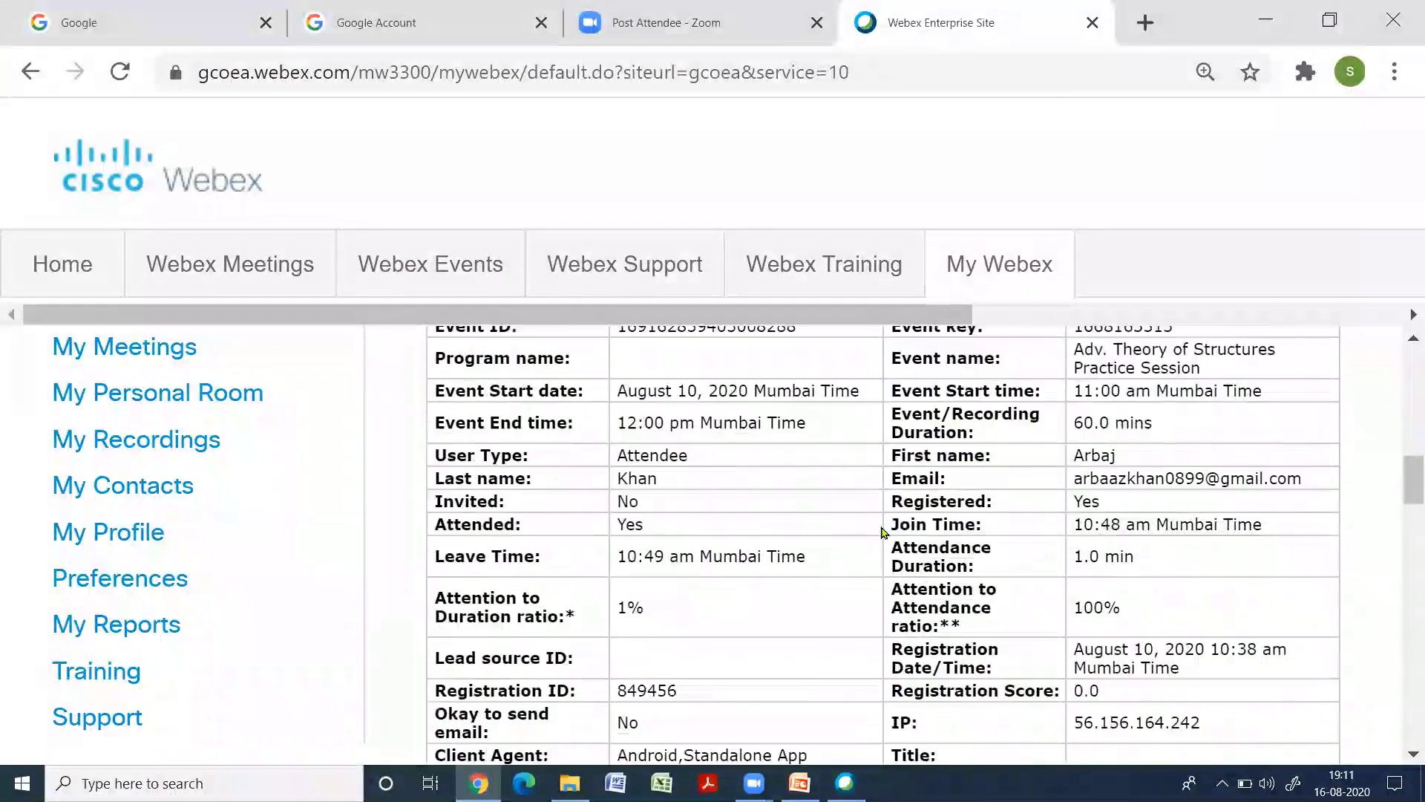
pyautogui.scroll(-4, 884, 532)
pyautogui.scroll(-6, 883, 532)
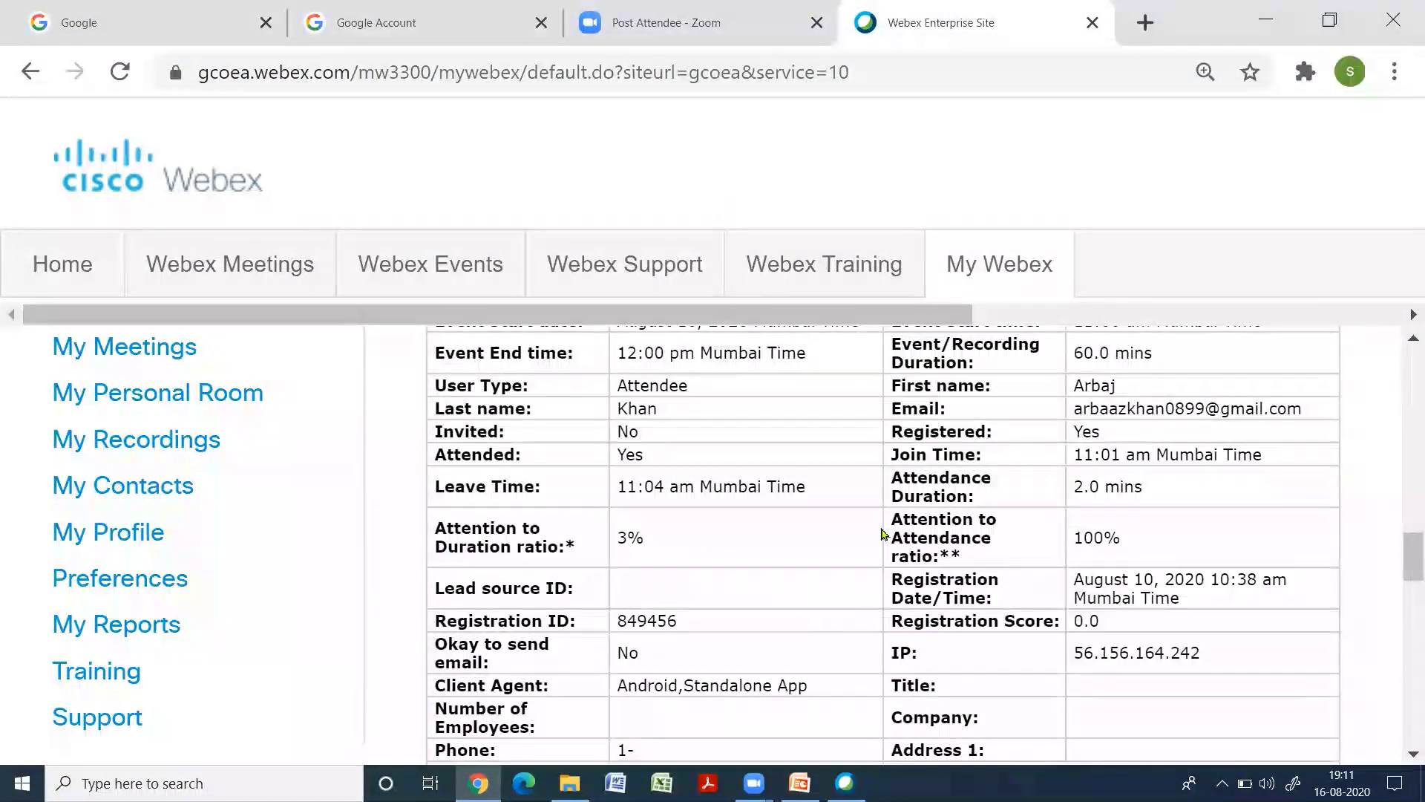
pyautogui.scroll(-2, 884, 531)
pyautogui.scroll(2, 884, 532)
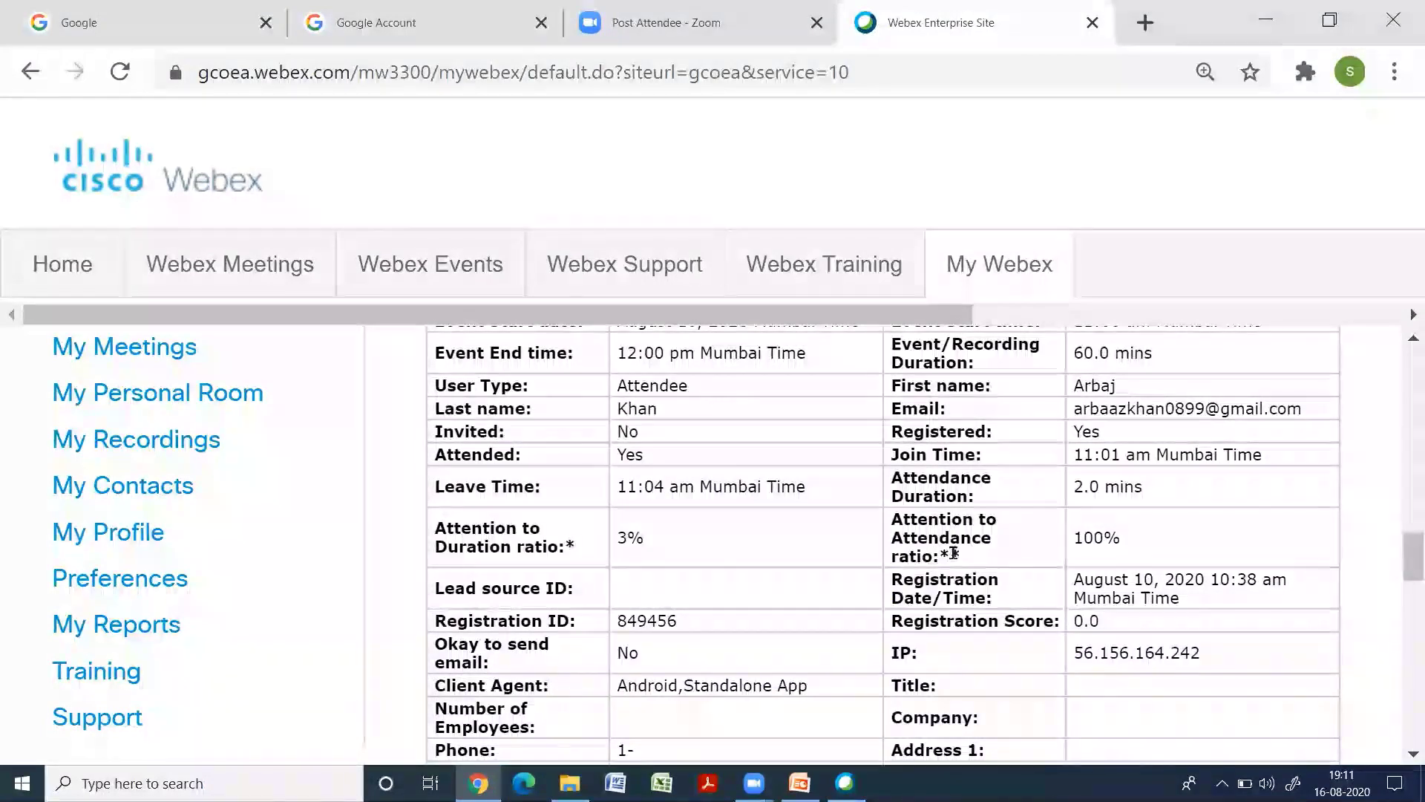
# Step: Export the detailed attendance report of the Adv. Theory of Structures Practice Session
pyautogui.scroll(9, 958, 554)
pyautogui.scroll(4, 958, 559)
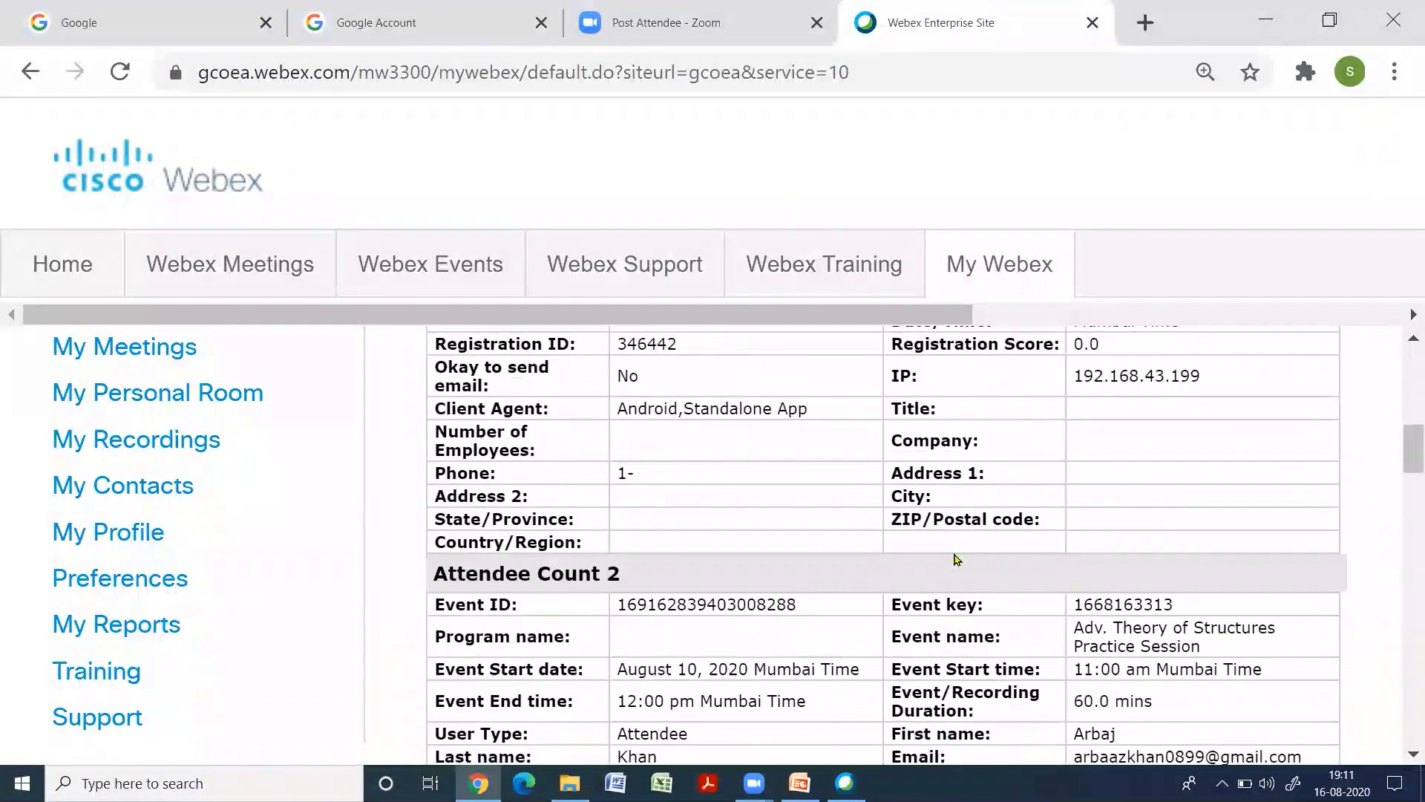
pyautogui.scroll(9, 958, 558)
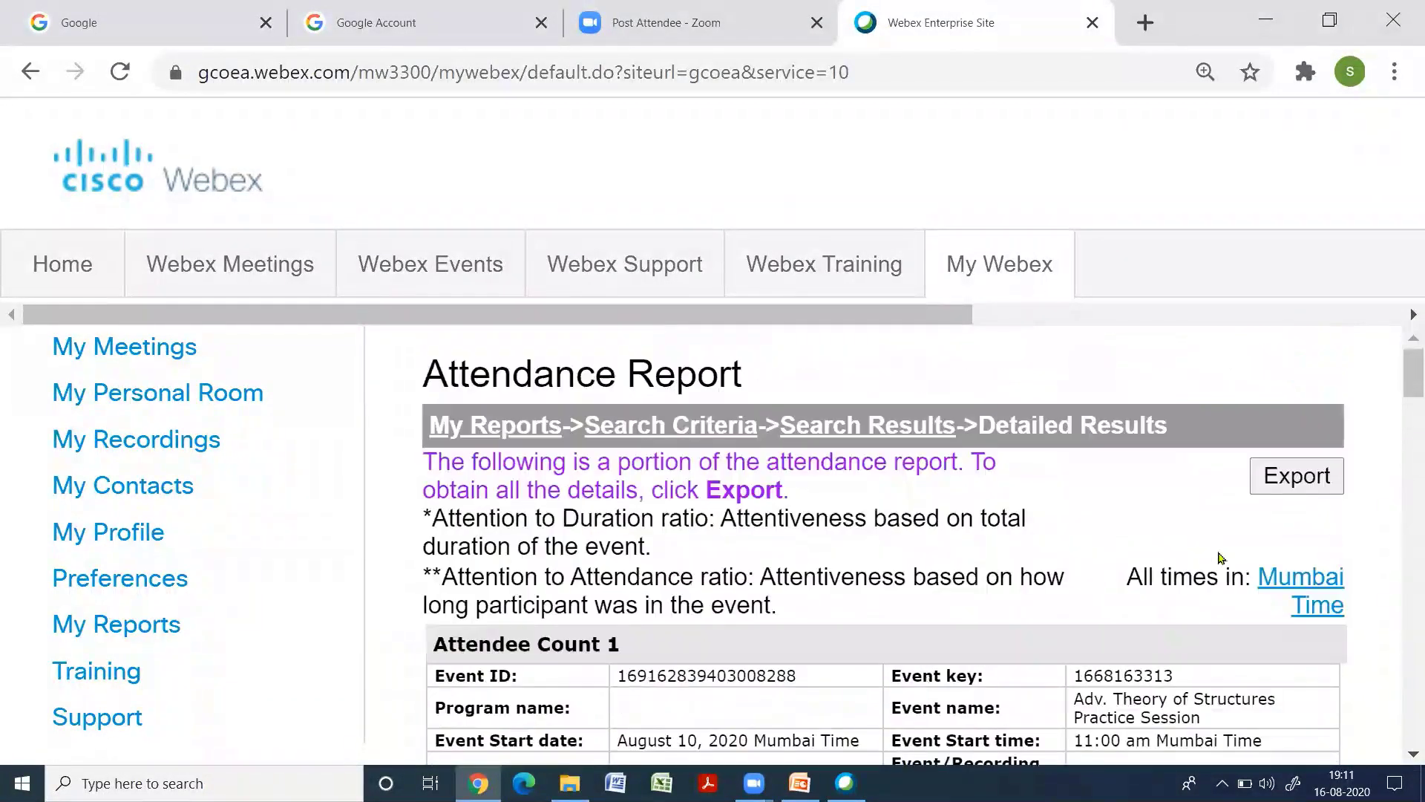
pyautogui.click(1296, 482)
pyautogui.click(1296, 482)
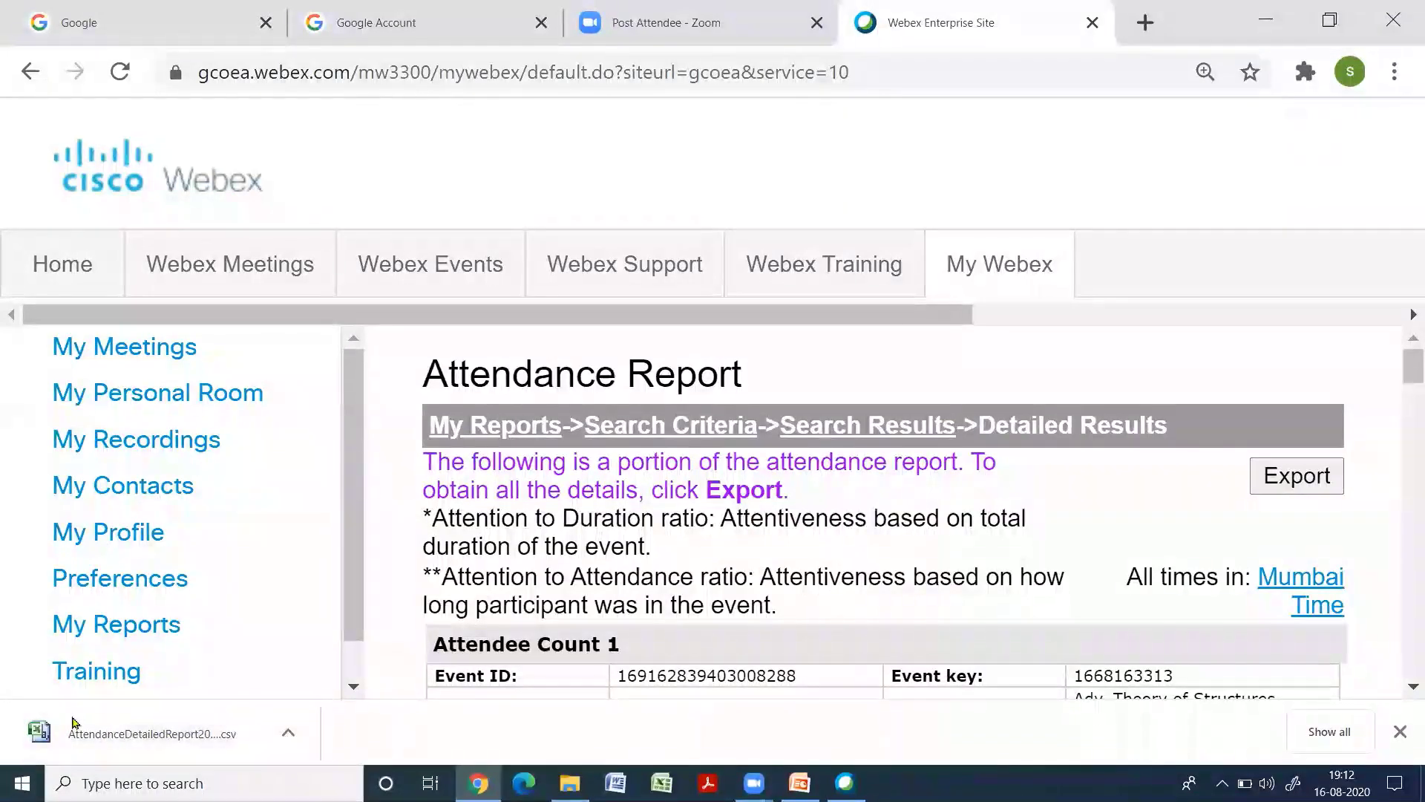
# Step: Open the exported AttendanceDetailedReport CSV file in Excel and go through the attendee rows down to the last record
pyautogui.click(116, 733)
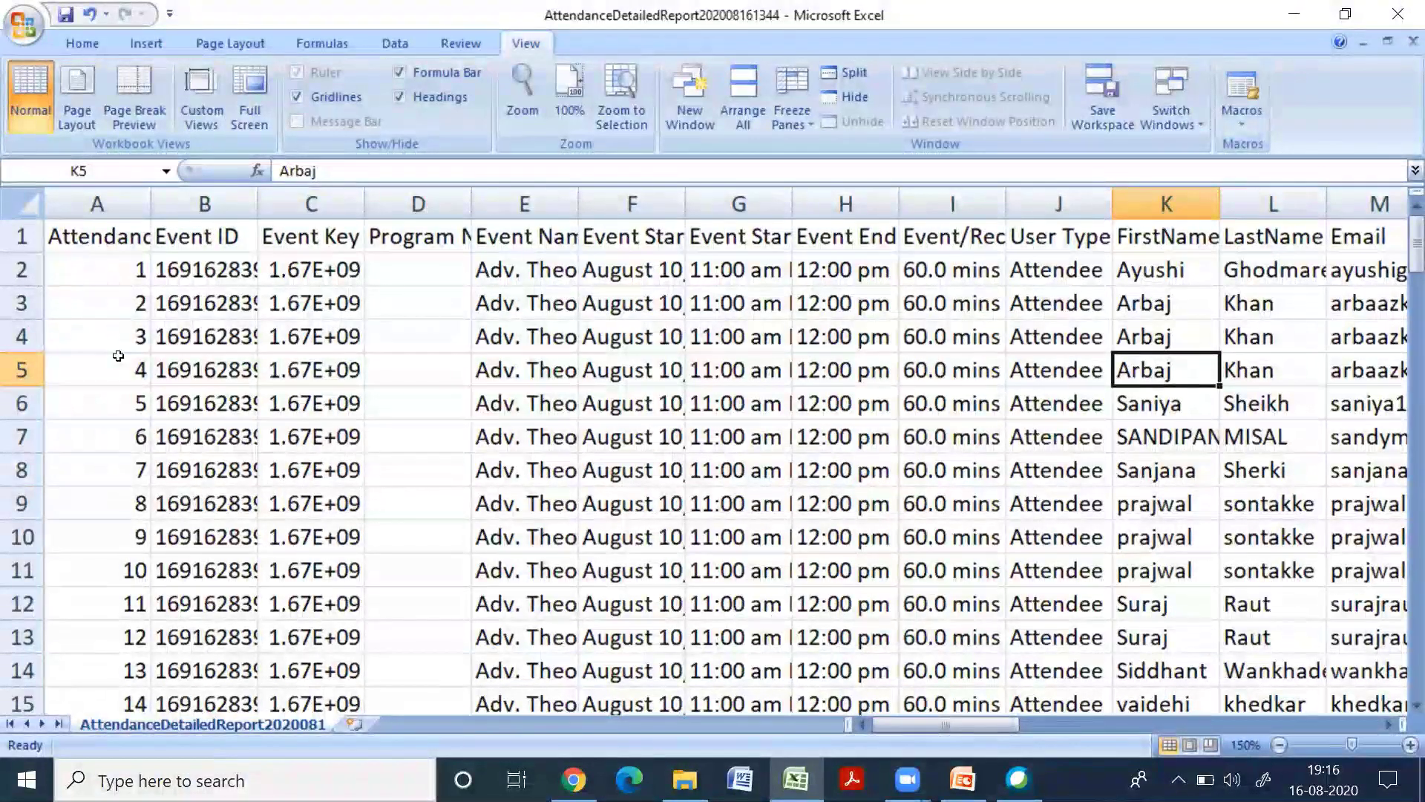
pyautogui.scroll(-17, 136, 284)
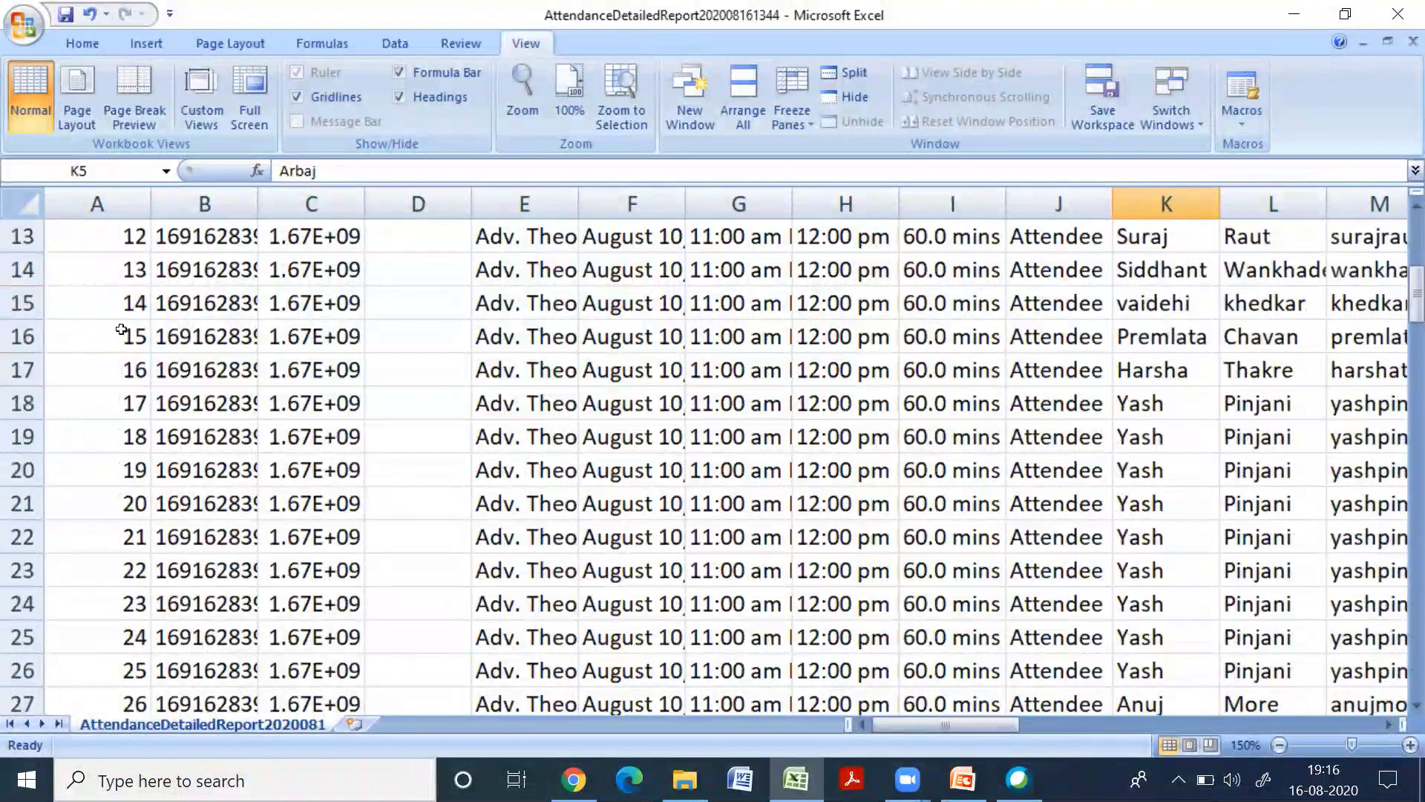
pyautogui.scroll(-20, 124, 481)
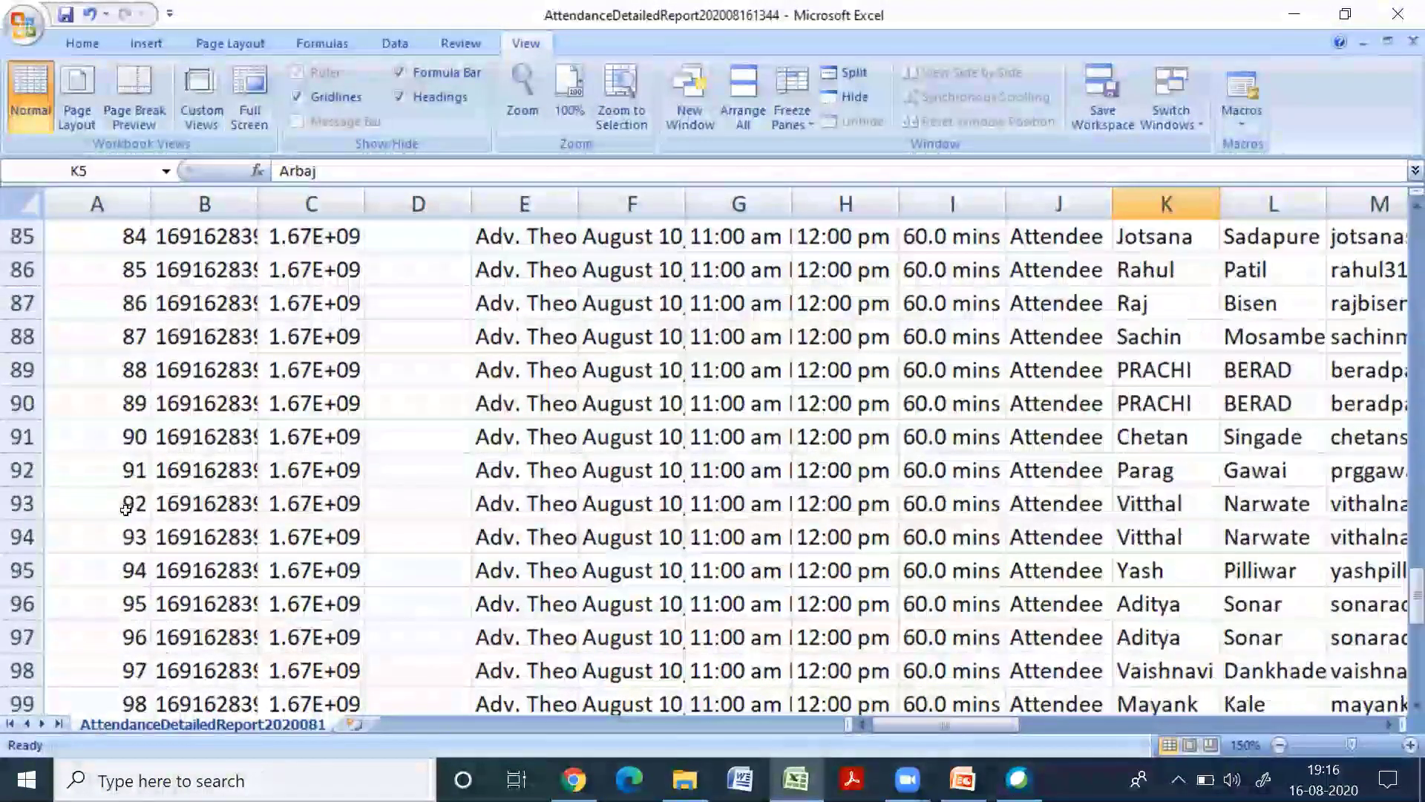
pyautogui.scroll(2, 128, 513)
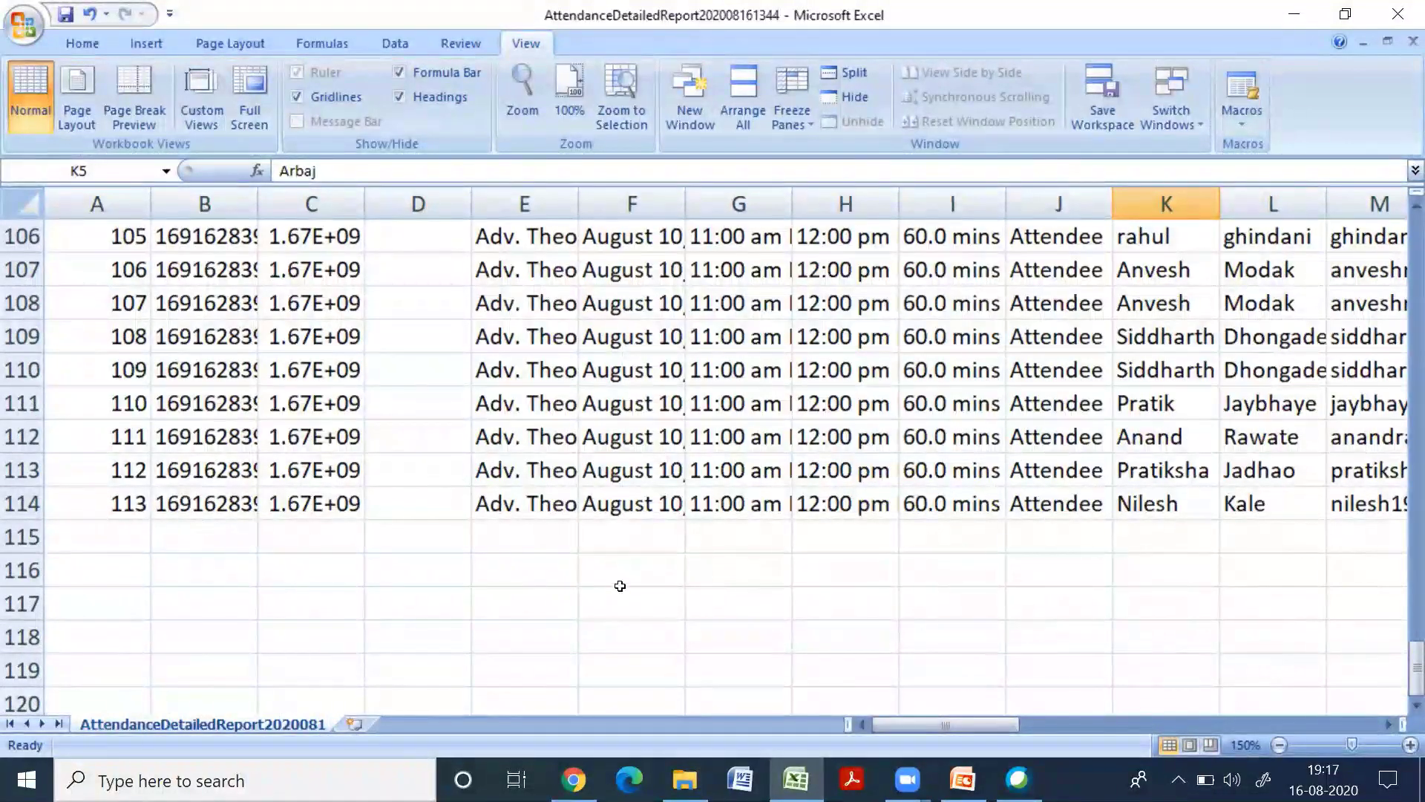
pyautogui.scroll(12, 614, 577)
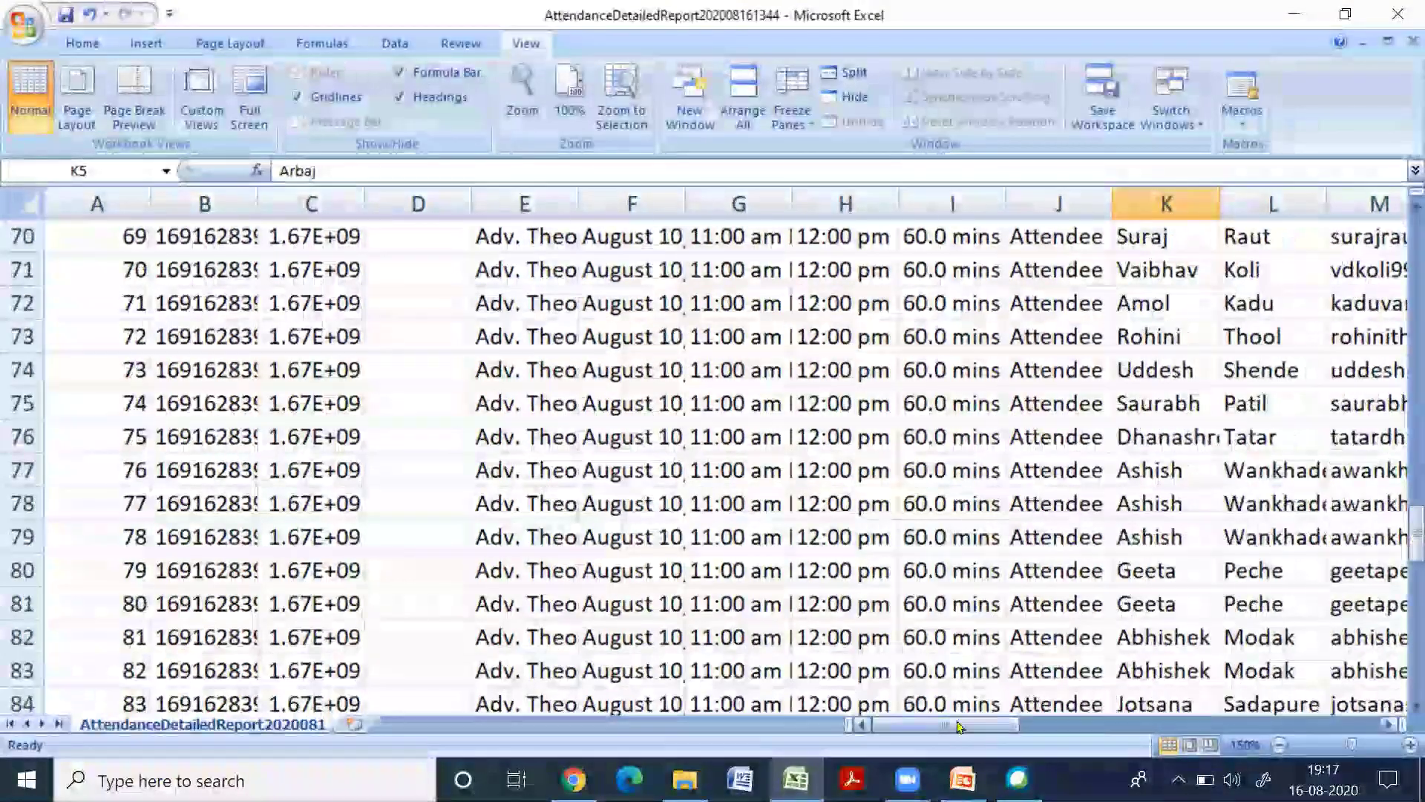
# Step: Examine the attendees' names, repeated entries, registration and attendance status, and join times in the report
pyautogui.moveTo(965, 726); pyautogui.dragTo(1004, 727)
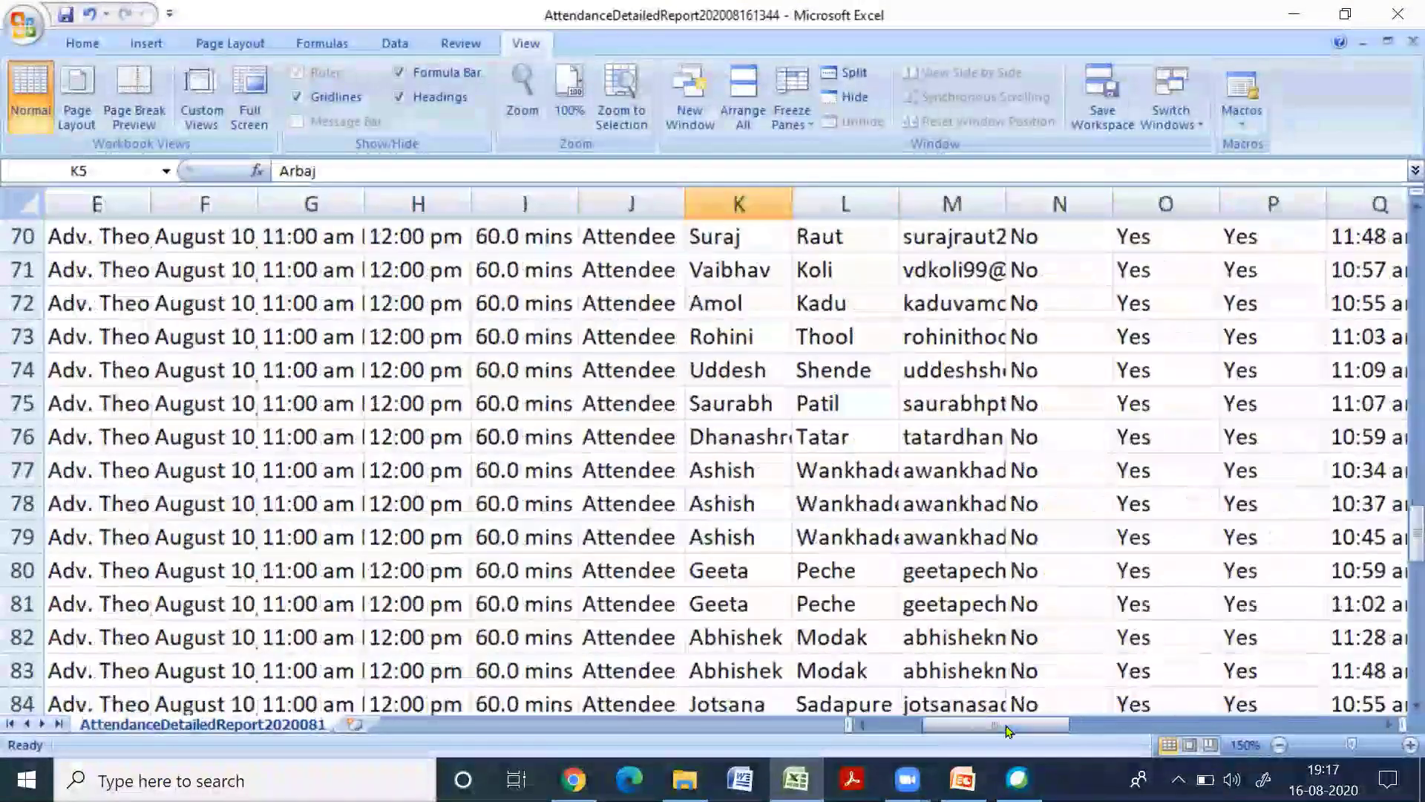
pyautogui.scroll(7, 761, 529)
pyautogui.scroll(12, 761, 530)
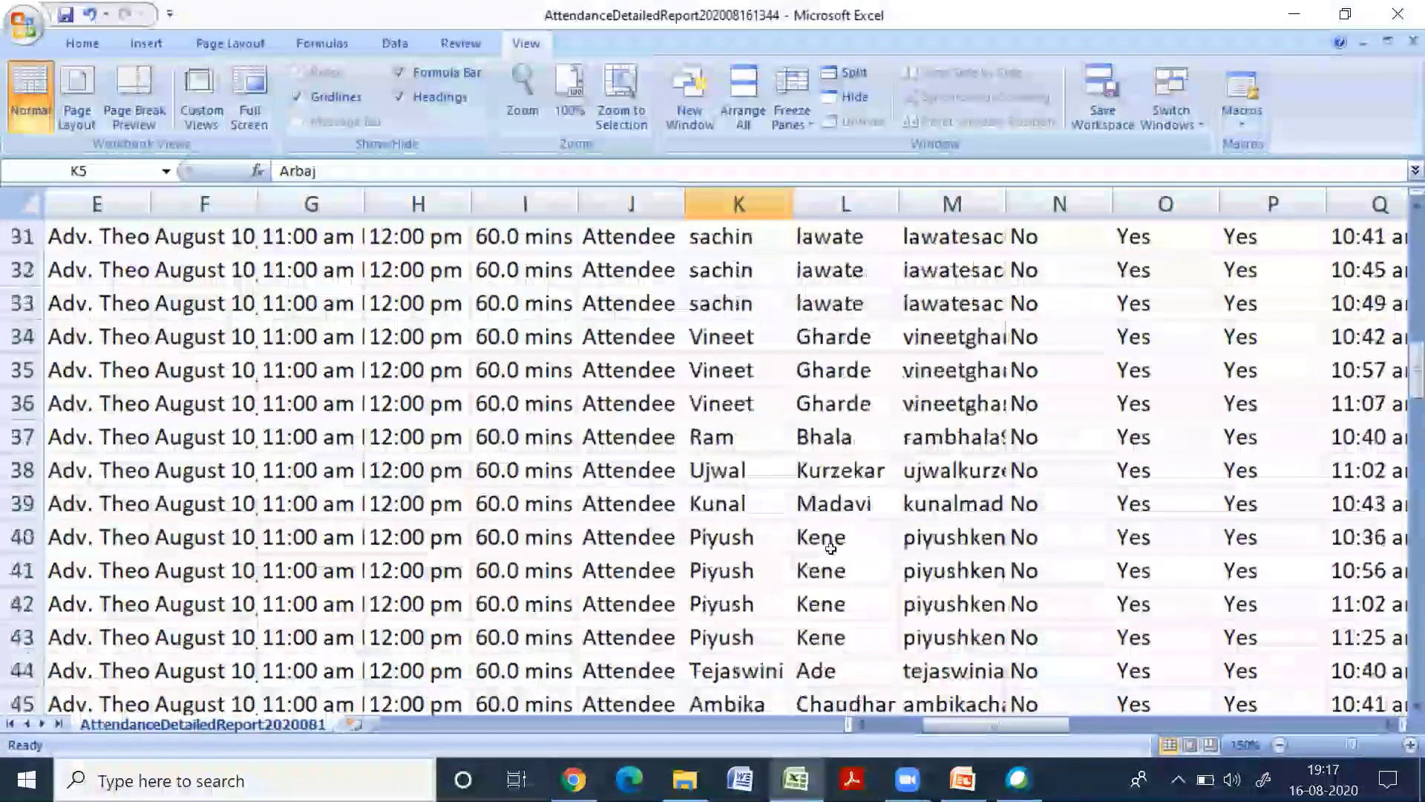
pyautogui.scroll(-2, 830, 537)
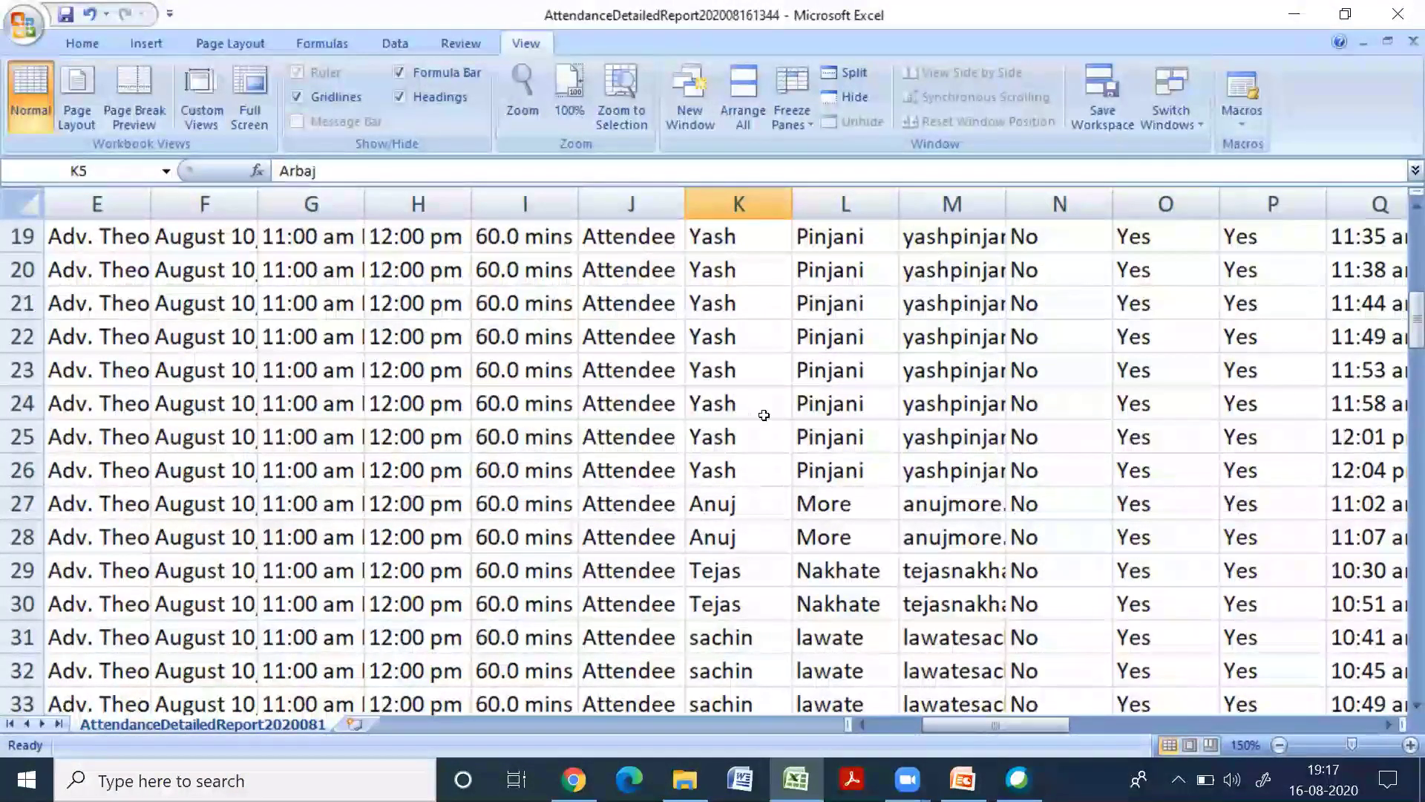
pyautogui.scroll(4, 776, 461)
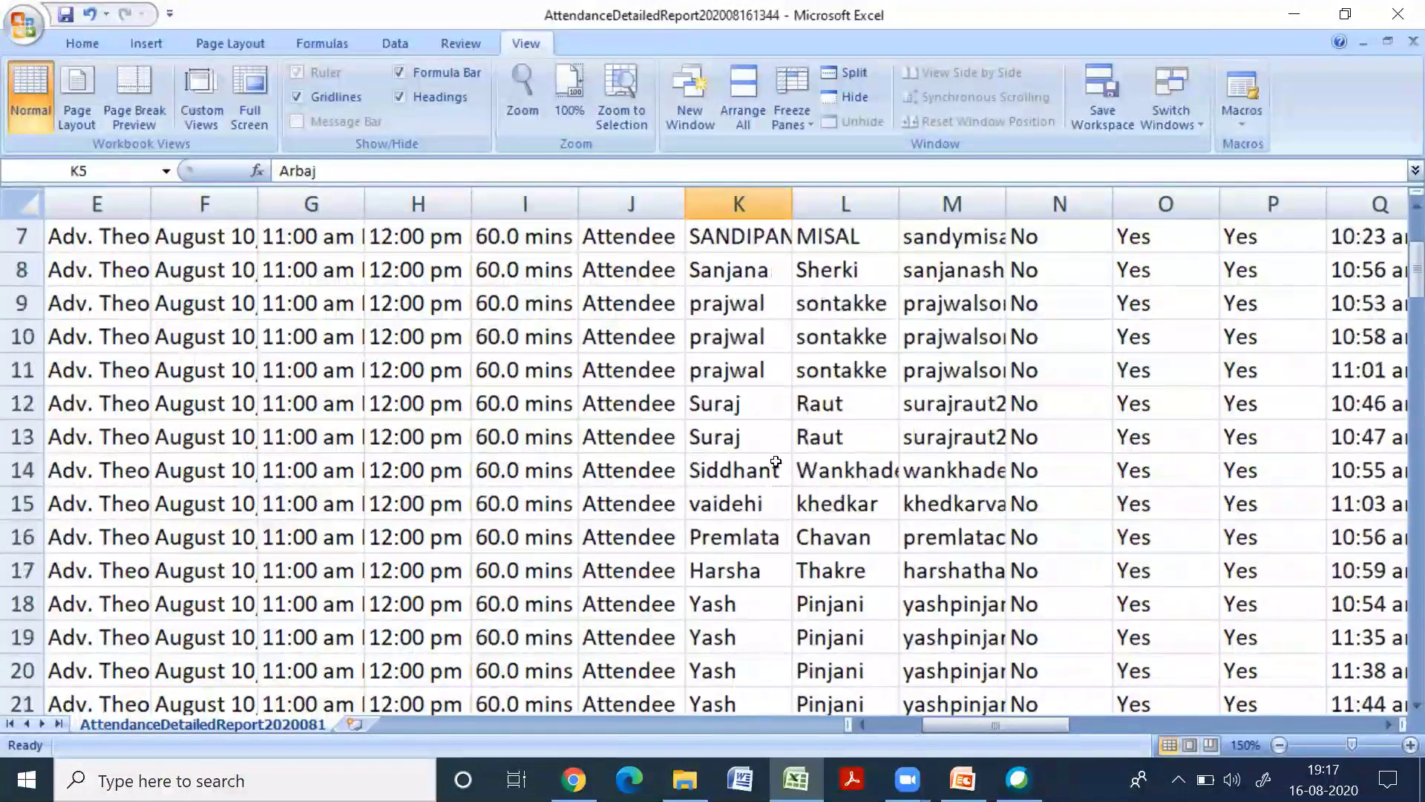
pyautogui.scroll(2, 792, 453)
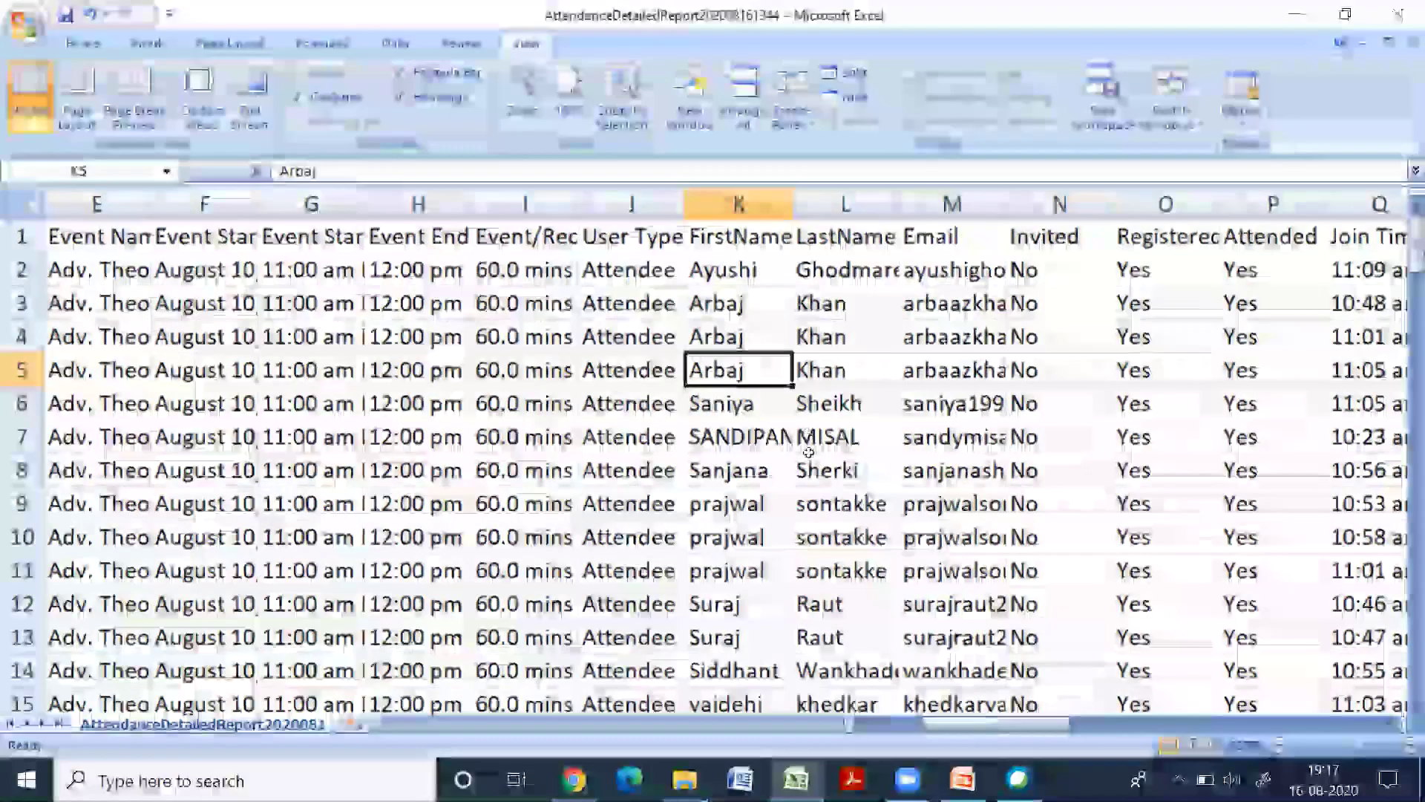
pyautogui.scroll(-3, 807, 426)
pyautogui.scroll(-2, 809, 479)
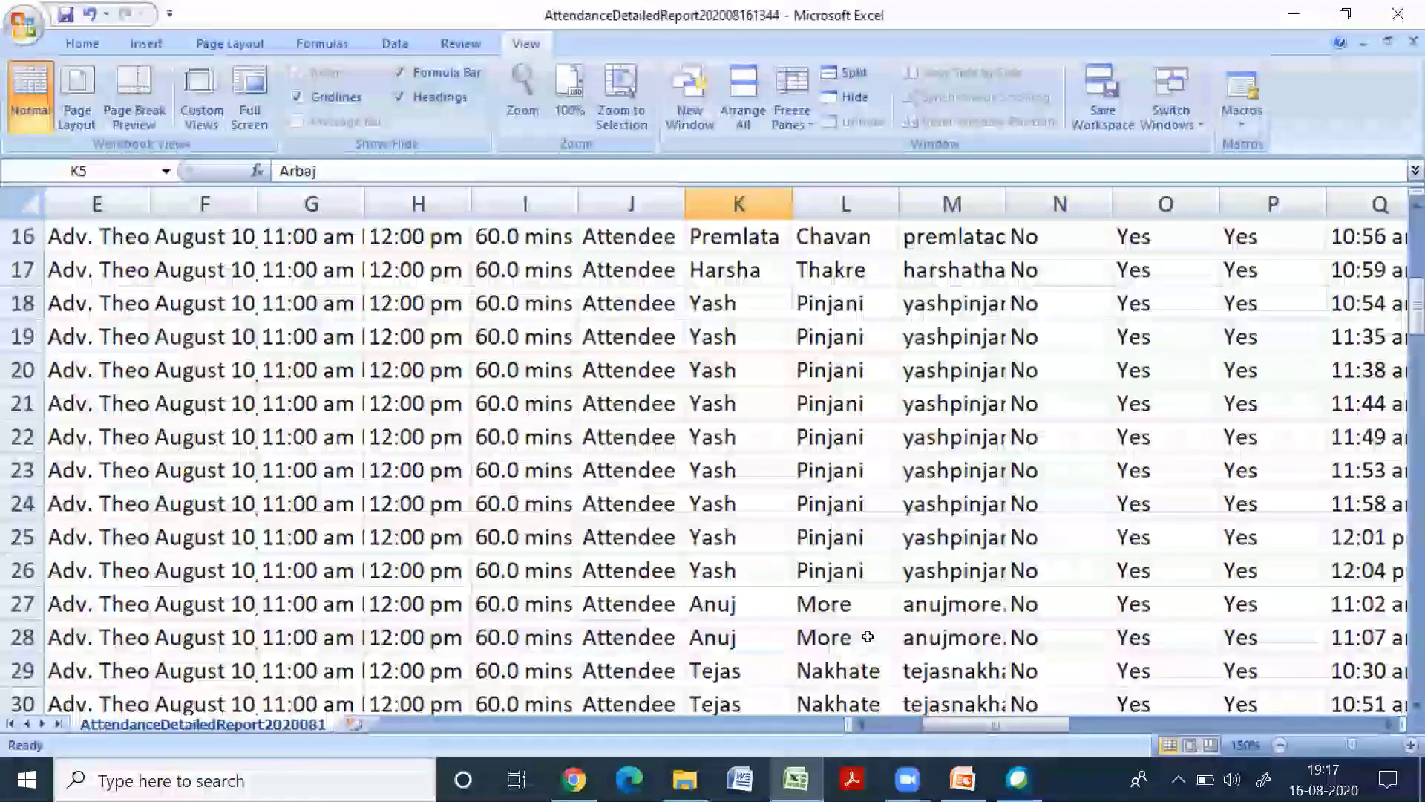
pyautogui.scroll(5, 868, 637)
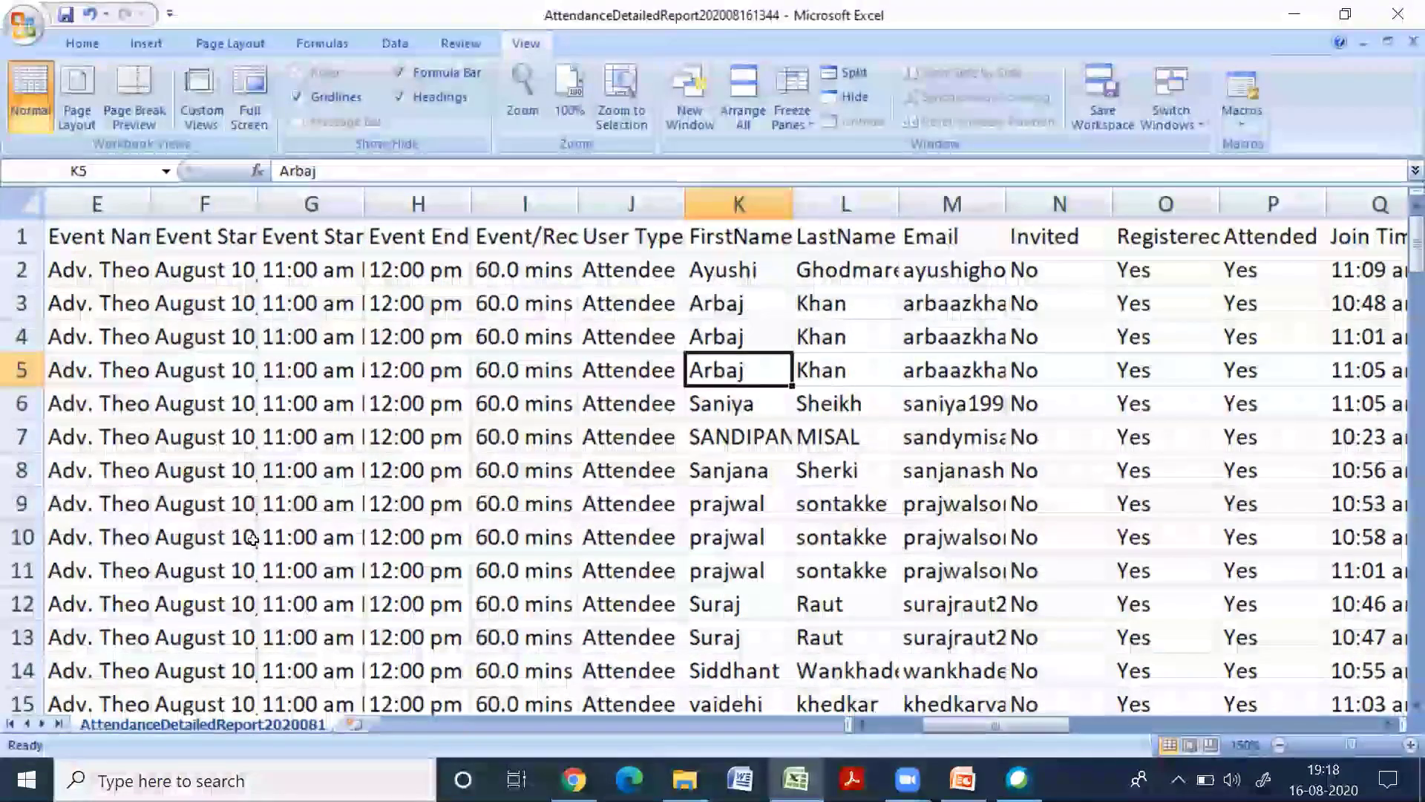
# Step: Delete columns A to J, from Attendance Count through User Type, from the attendance sheet
pyautogui.hscroll(-4, 166, 285)
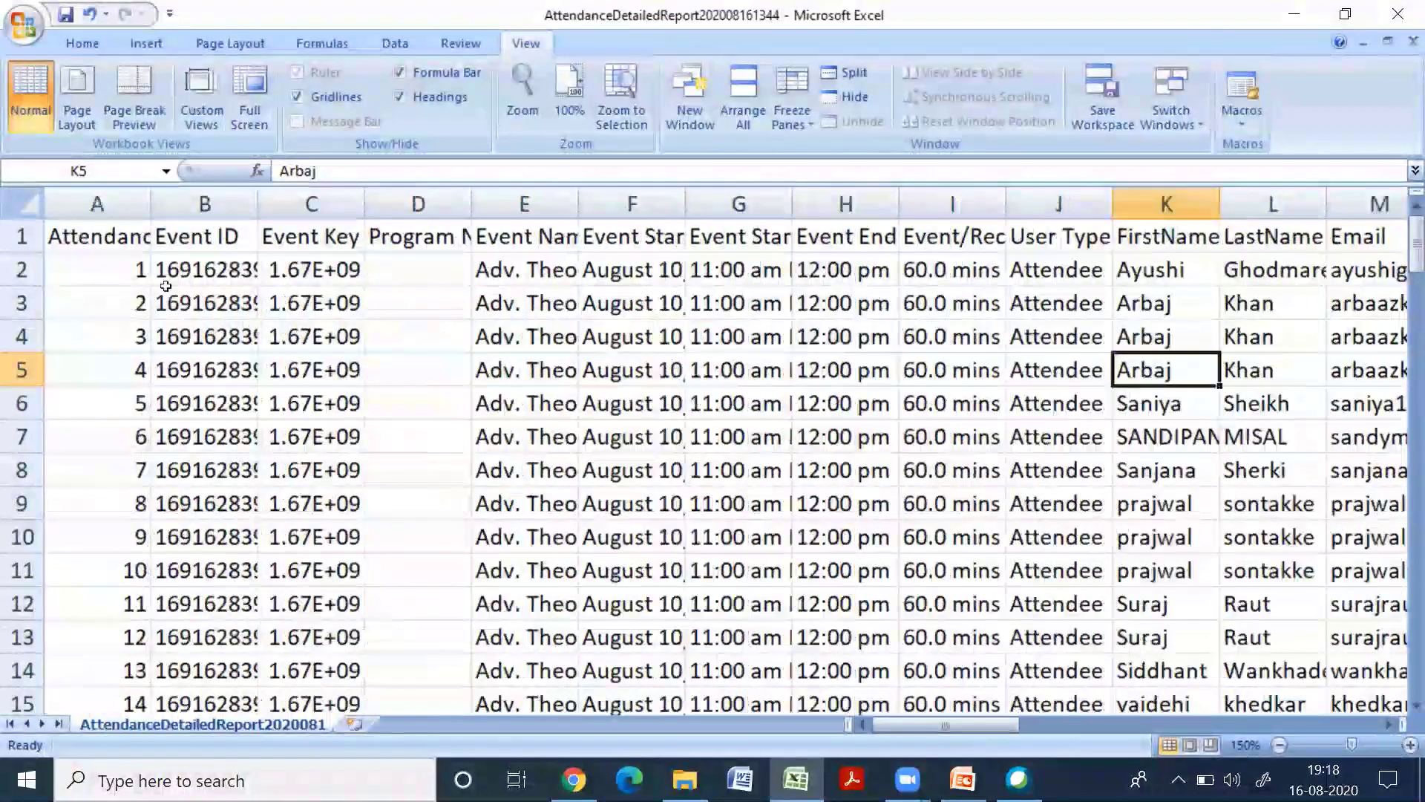
pyautogui.moveTo(108, 213); pyautogui.dragTo(1058, 204)
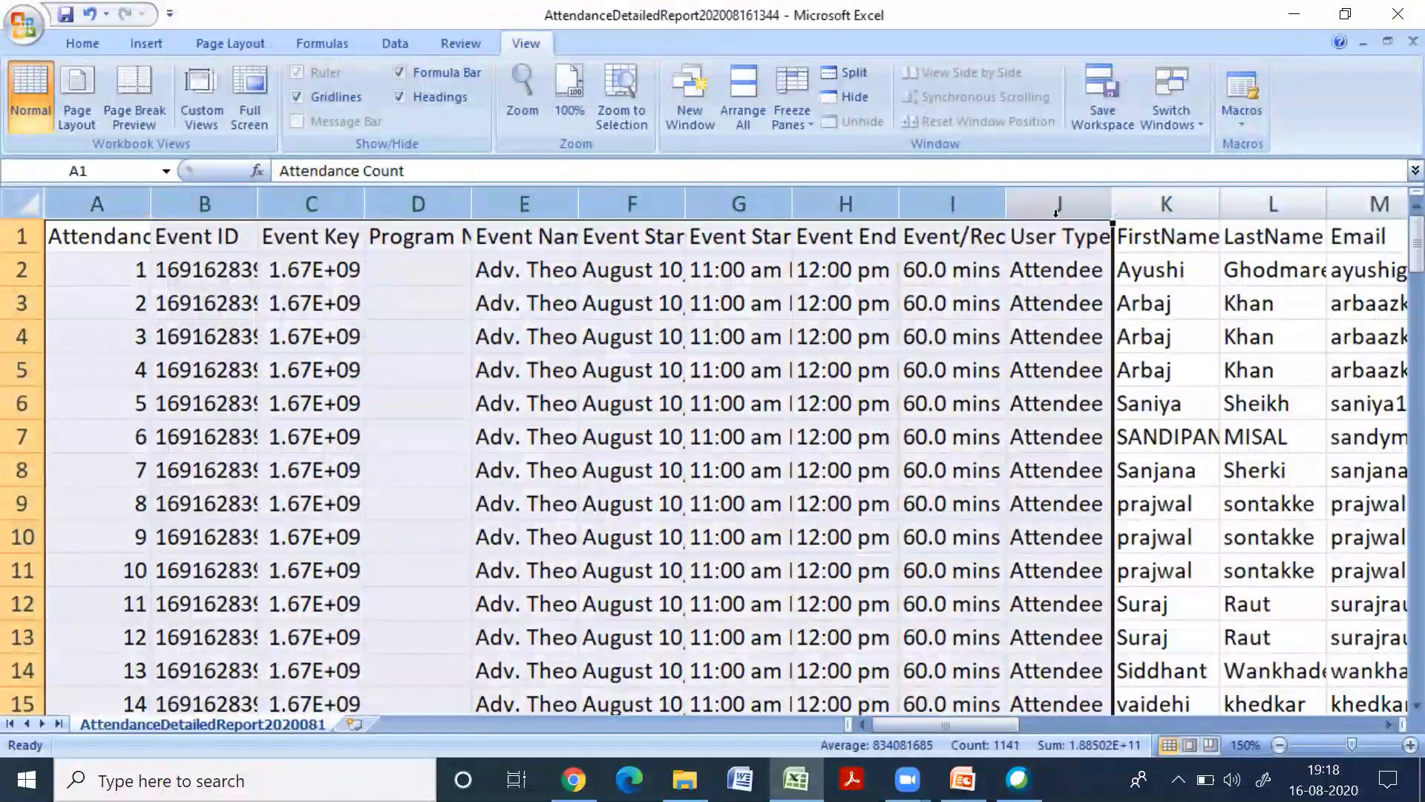
pyautogui.rightClick(1058, 223)
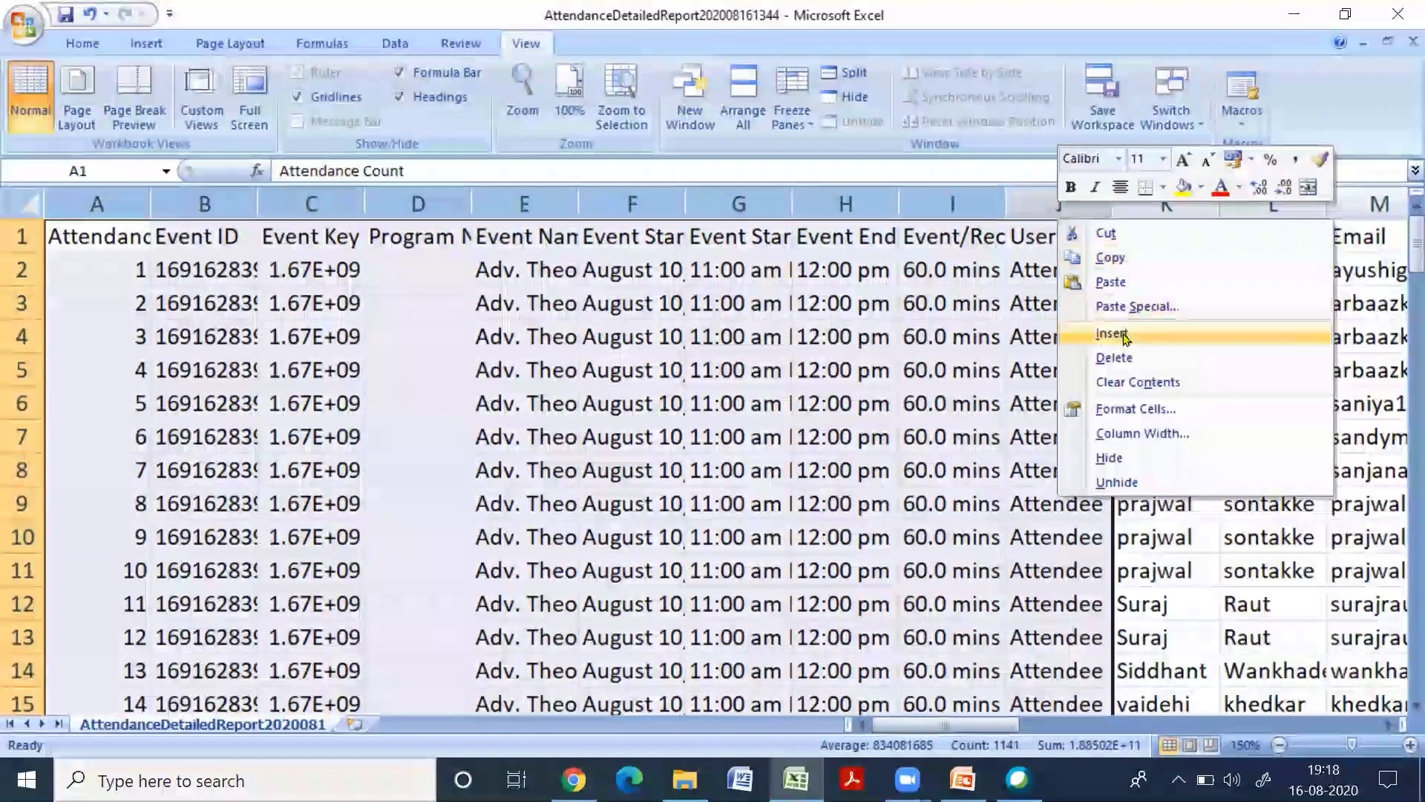
pyautogui.click(1114, 357)
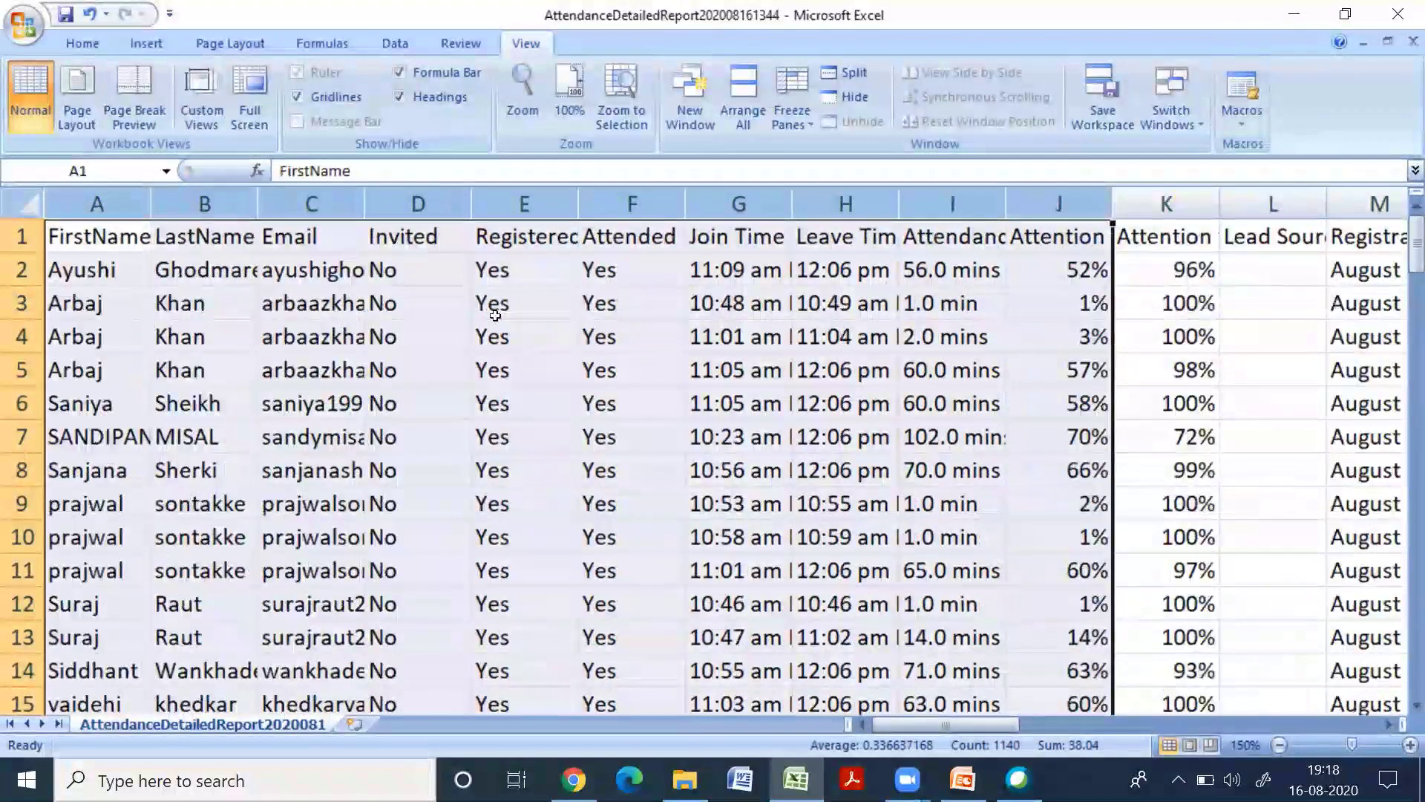
# Step: Delete columns C to L, from Email through Lead Source, keeping the FirstName and LastName columns
pyautogui.moveTo(311, 235); pyautogui.dragTo(523, 236)
pyautogui.moveTo(349, 197); pyautogui.dragTo(1280, 245)
pyautogui.rightClick(1280, 247)
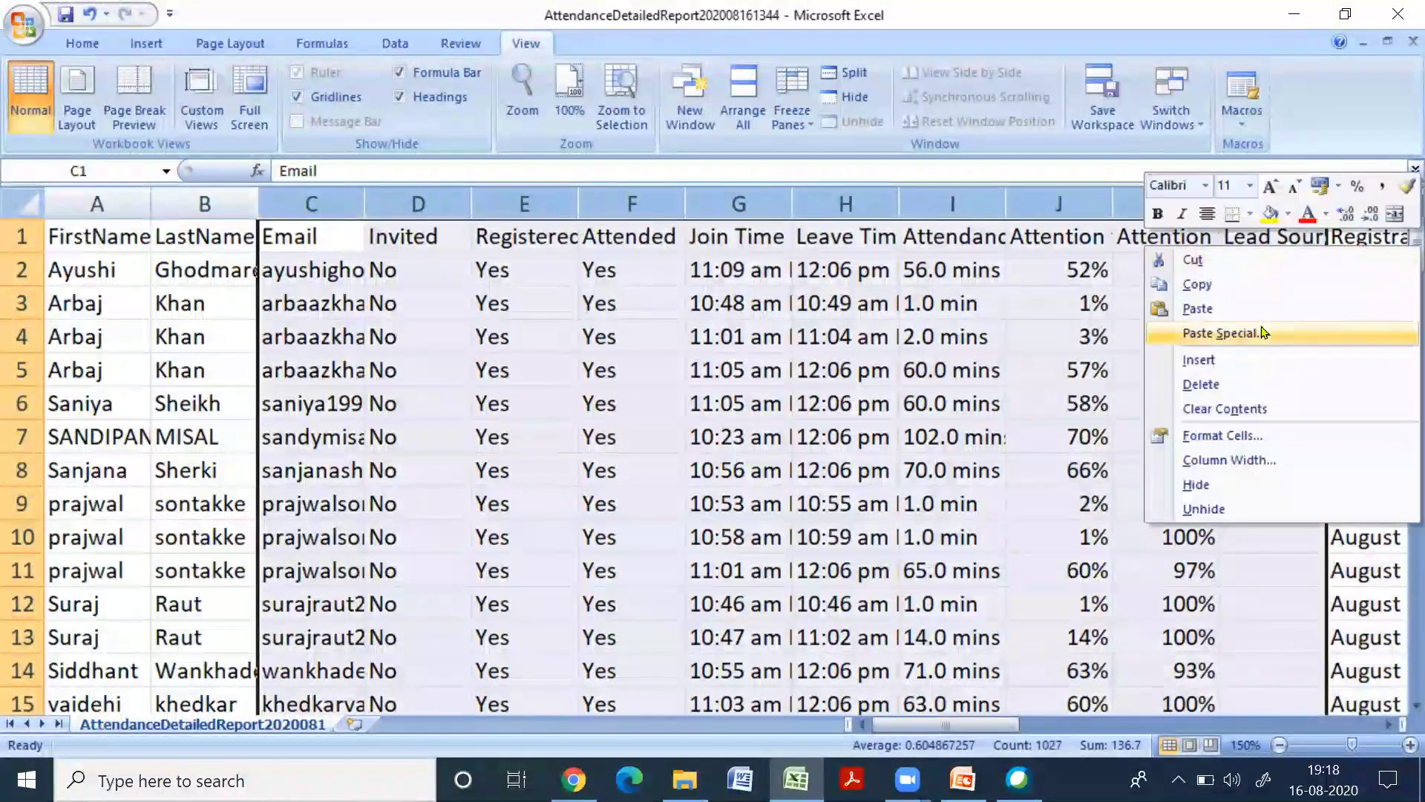
pyautogui.click(1217, 384)
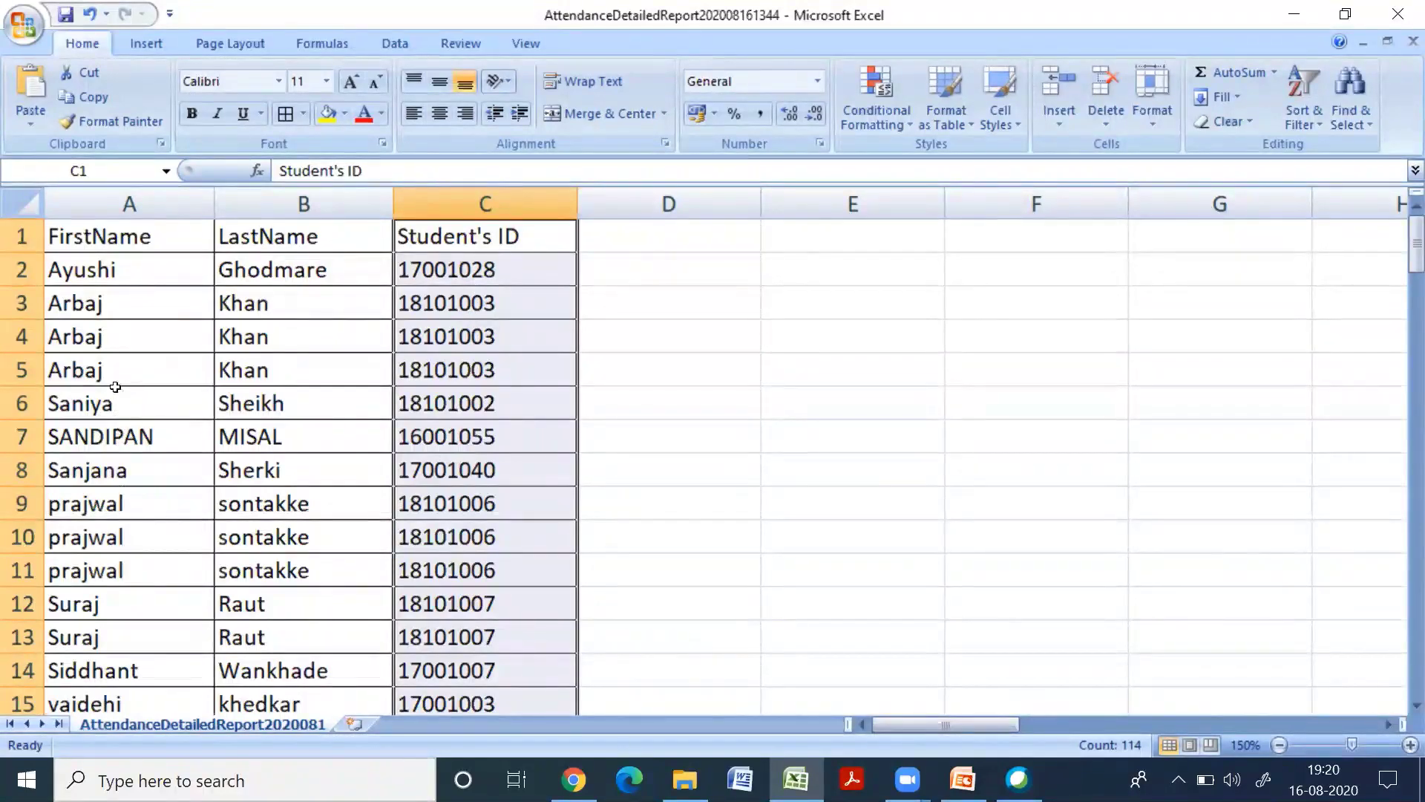
# Step: Remove duplicate records from A2:C114 using only column C, the Student's ID, as the comparison column
pyautogui.scroll(-20, 121, 381)
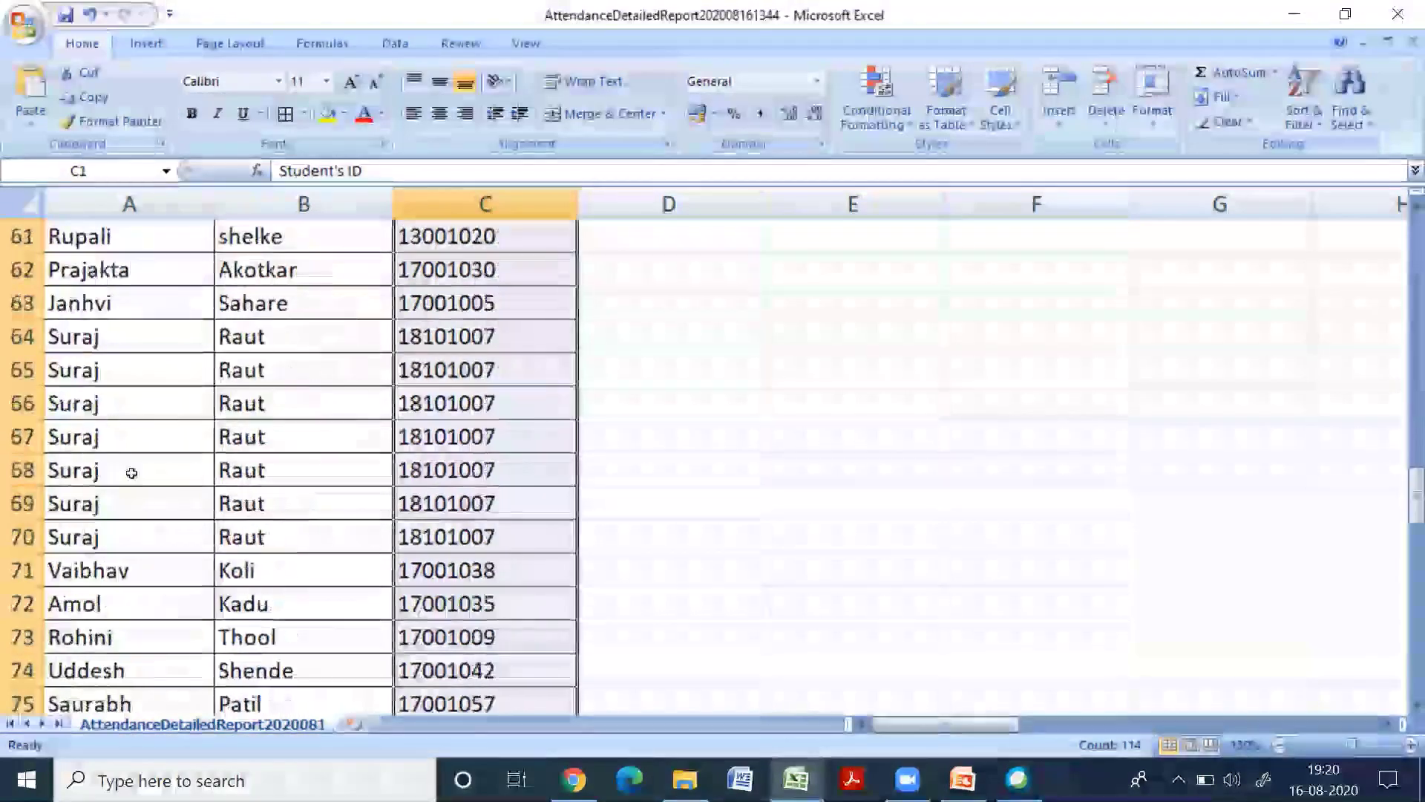
pyautogui.scroll(-12, 132, 476)
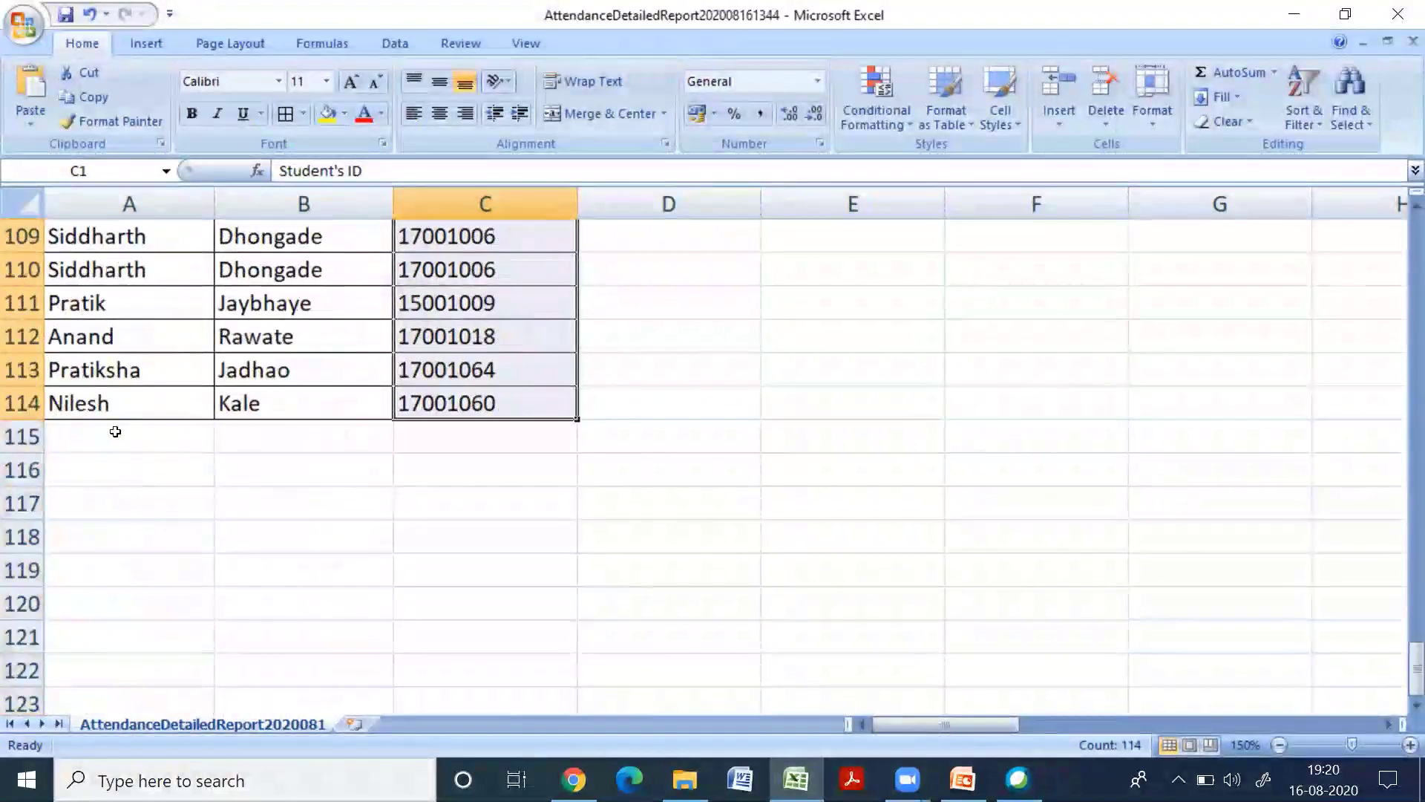
pyautogui.scroll(7, 113, 421)
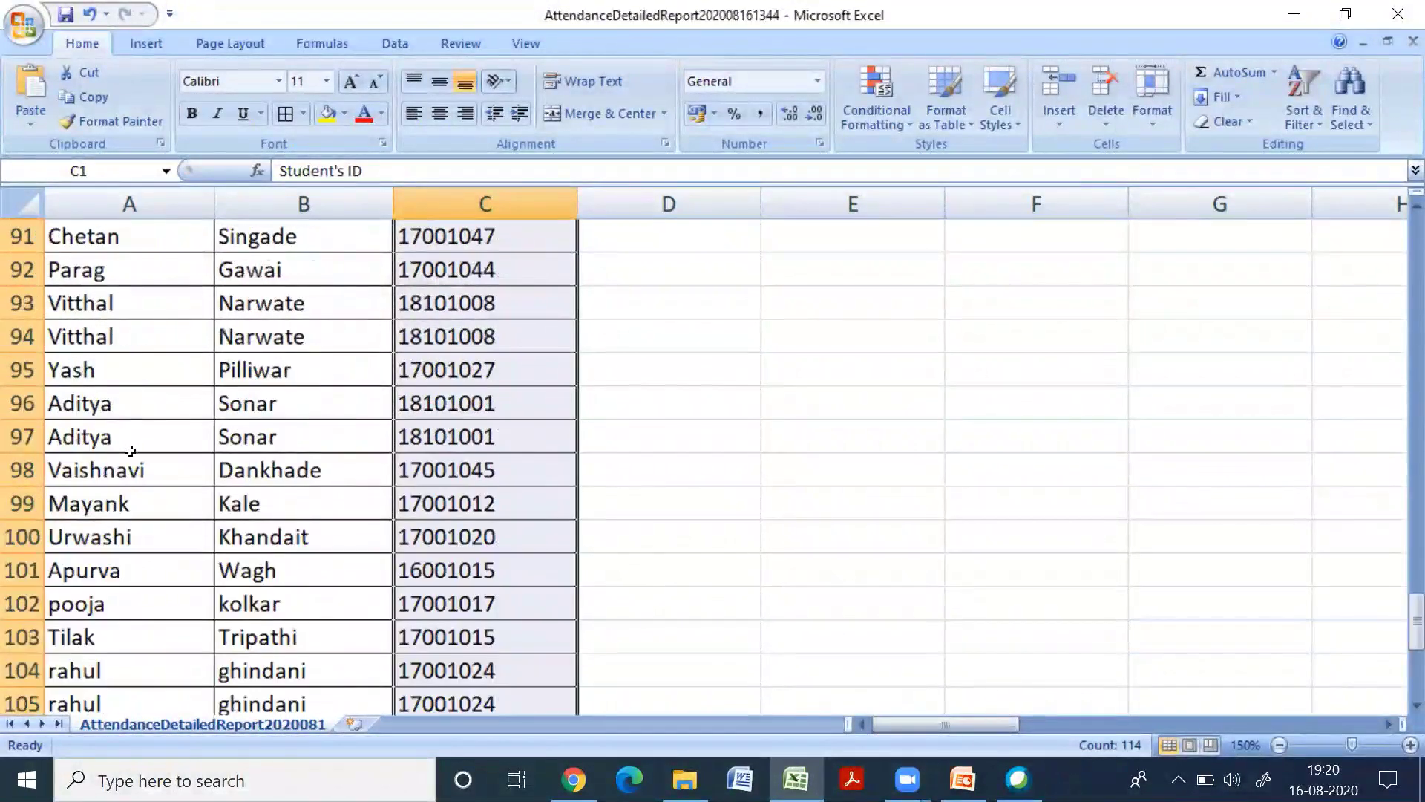
pyautogui.scroll(20, 130, 451)
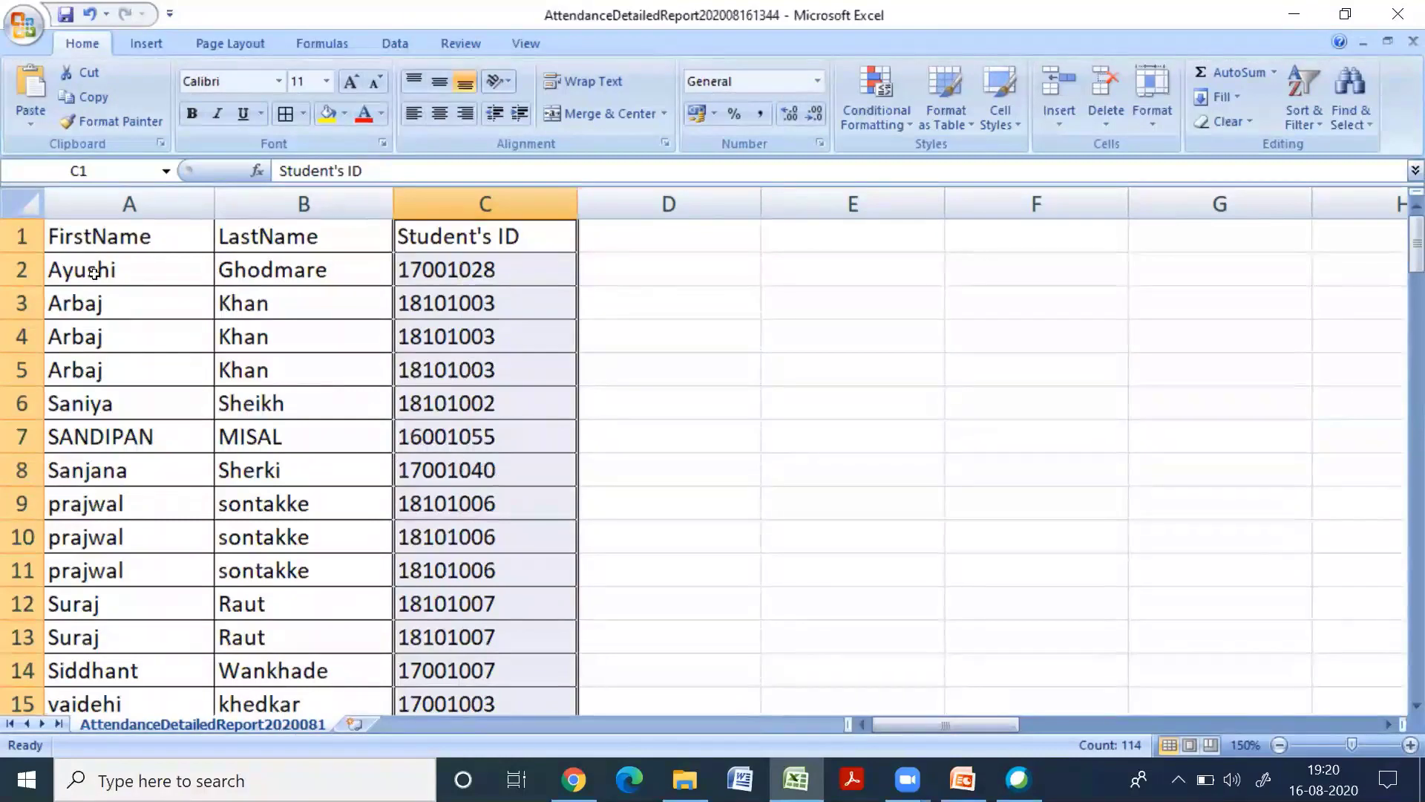
pyautogui.moveTo(103, 275); pyautogui.dragTo(429, 641)
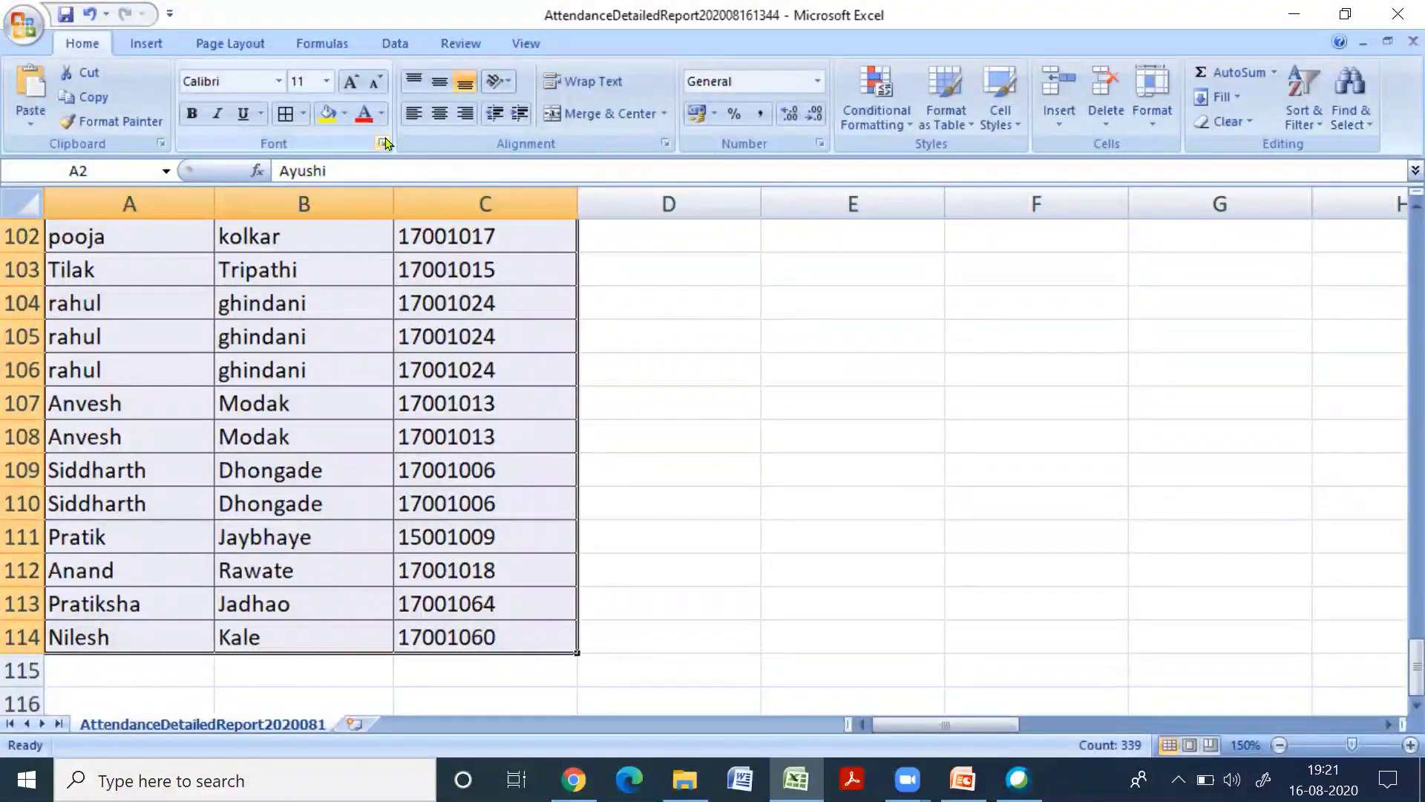
pyautogui.click(396, 45)
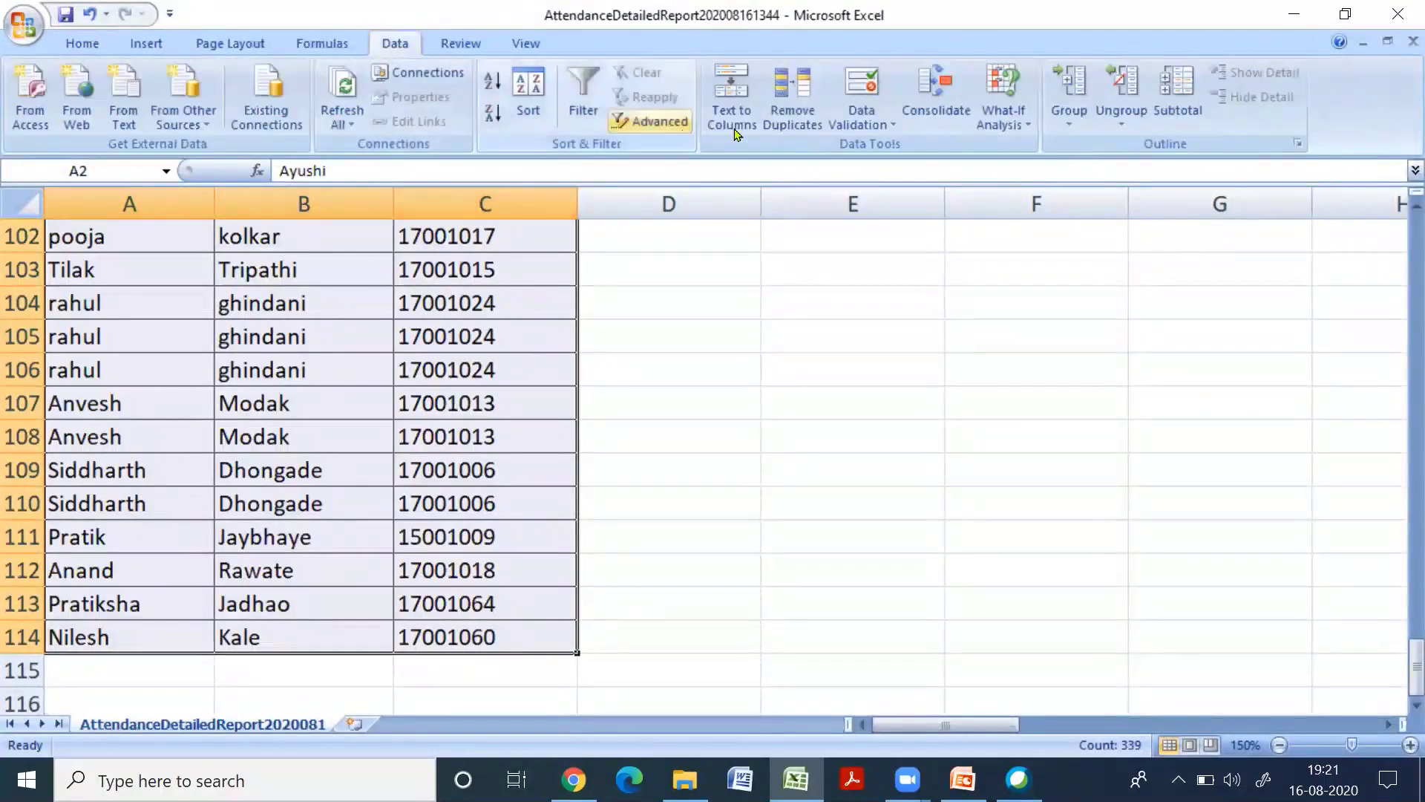
pyautogui.click(798, 100)
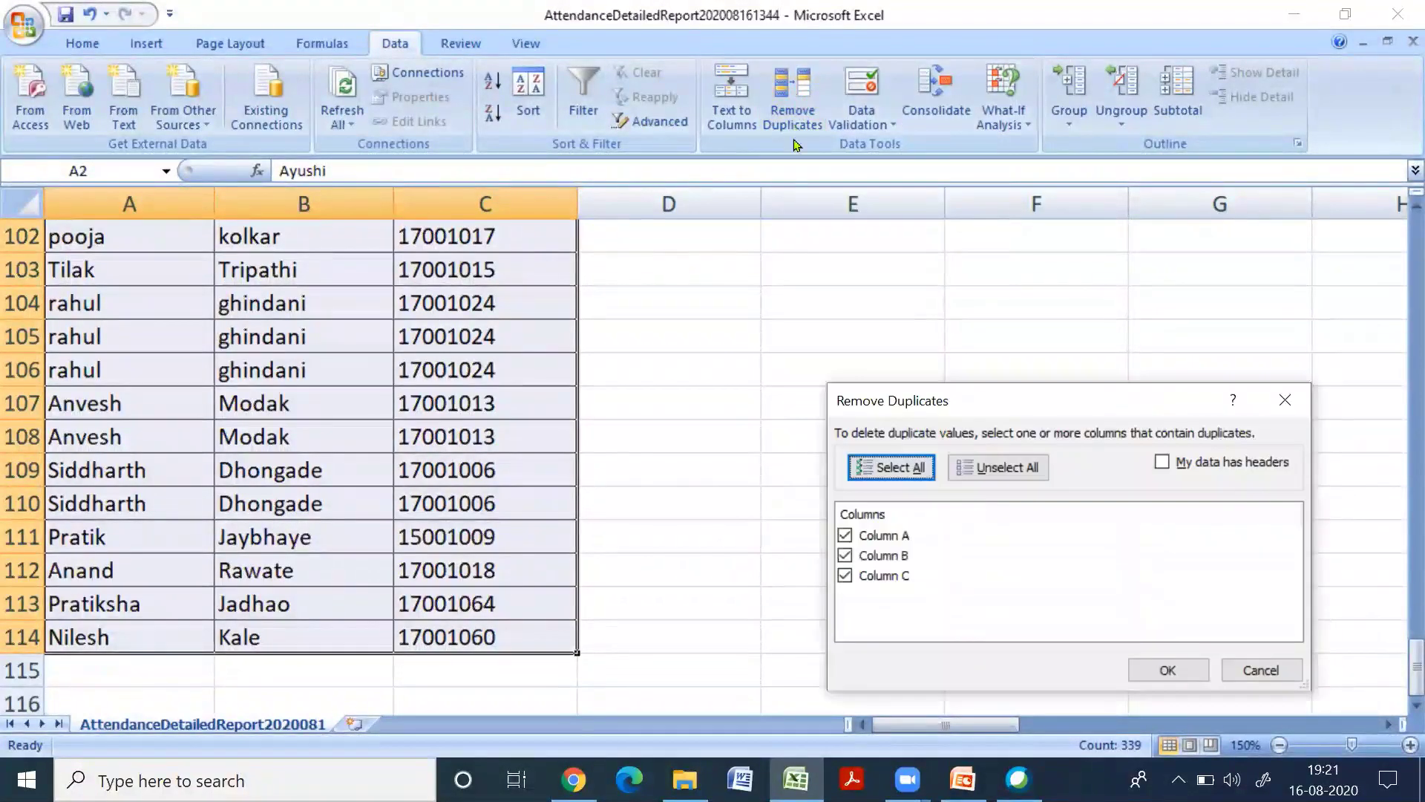
pyautogui.click(845, 536)
pyautogui.click(845, 536)
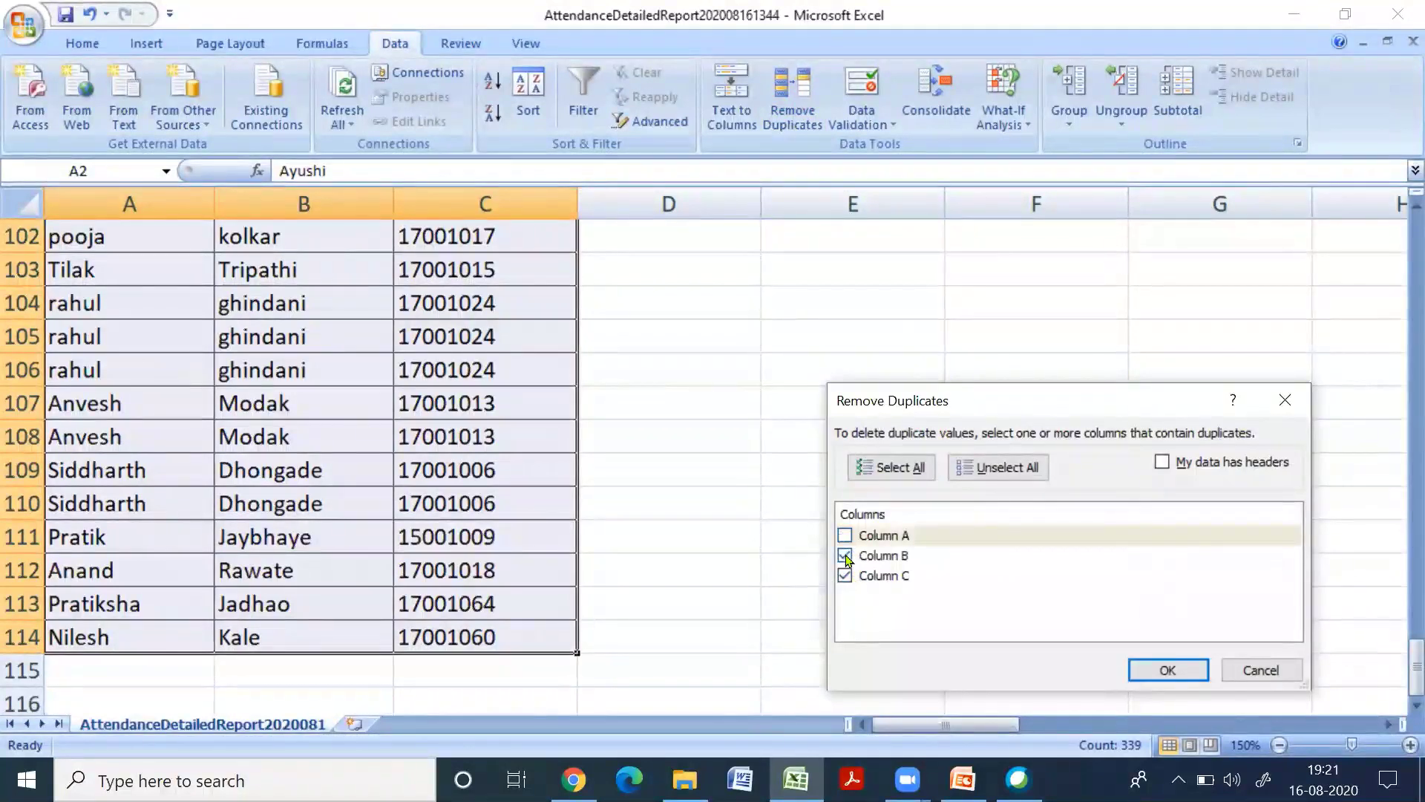
pyautogui.click(845, 556)
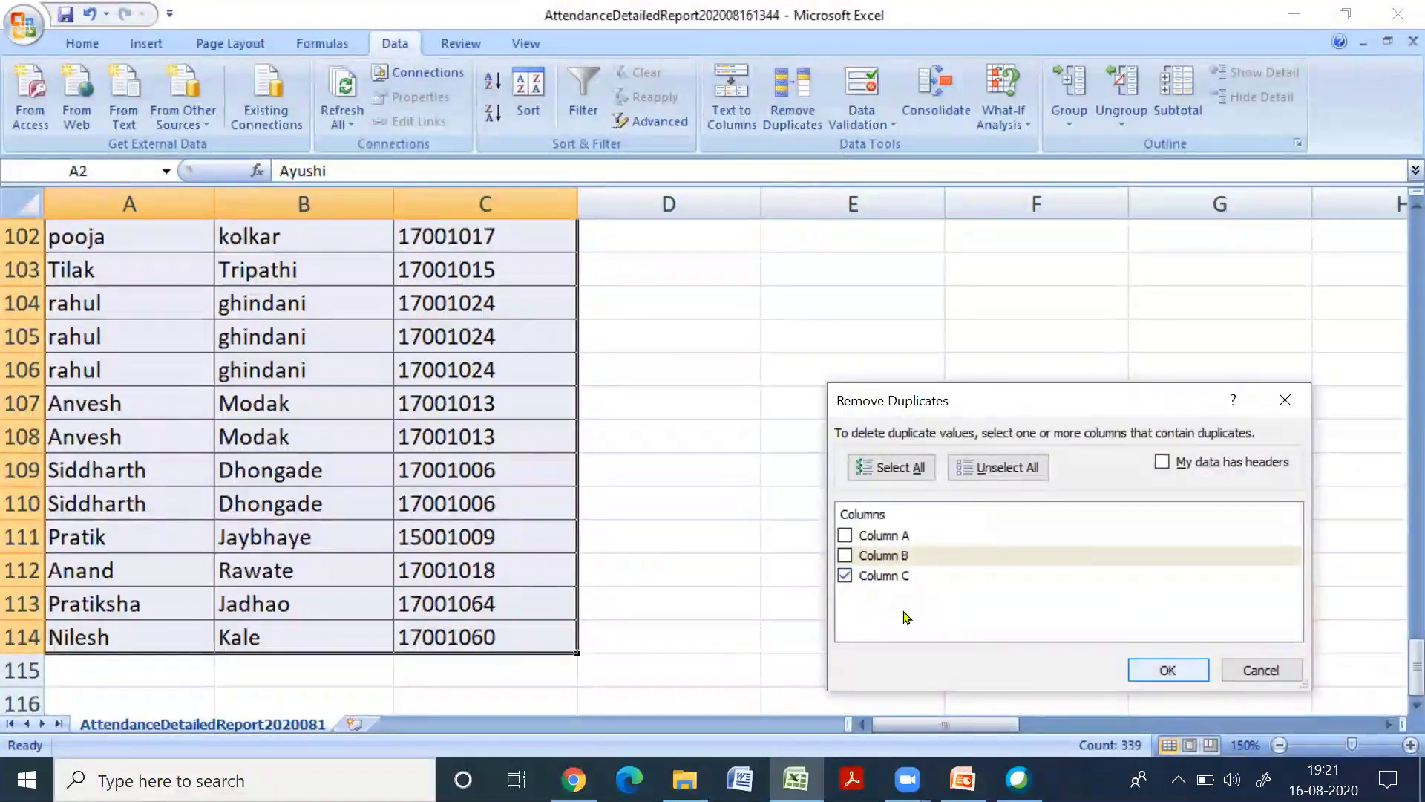
pyautogui.press('Return')
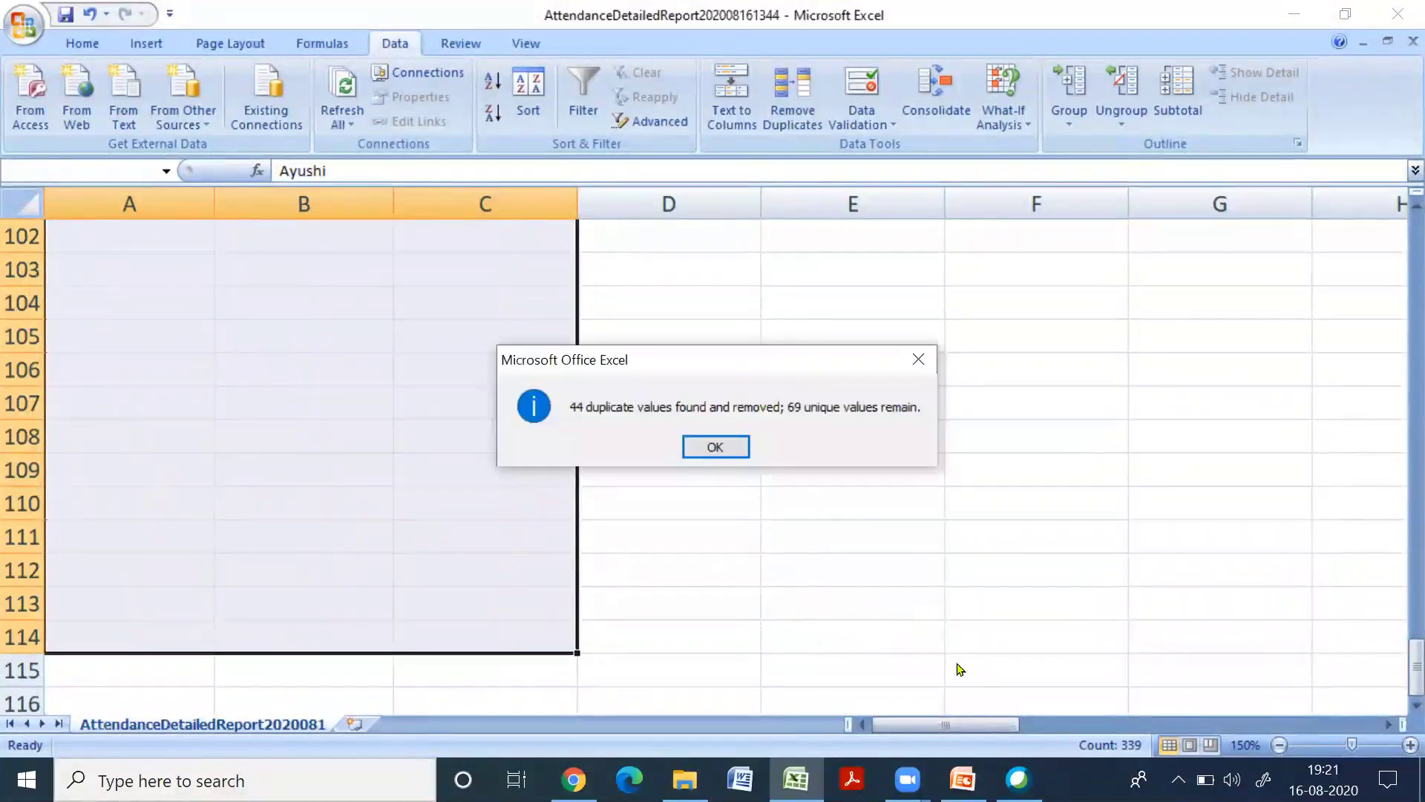
pyautogui.click(715, 447)
# Step: Review the deduplicated list and sort it by column C values from A to Z, sorting numbers and numbers stored as text separately
pyautogui.scroll(13, 547, 533)
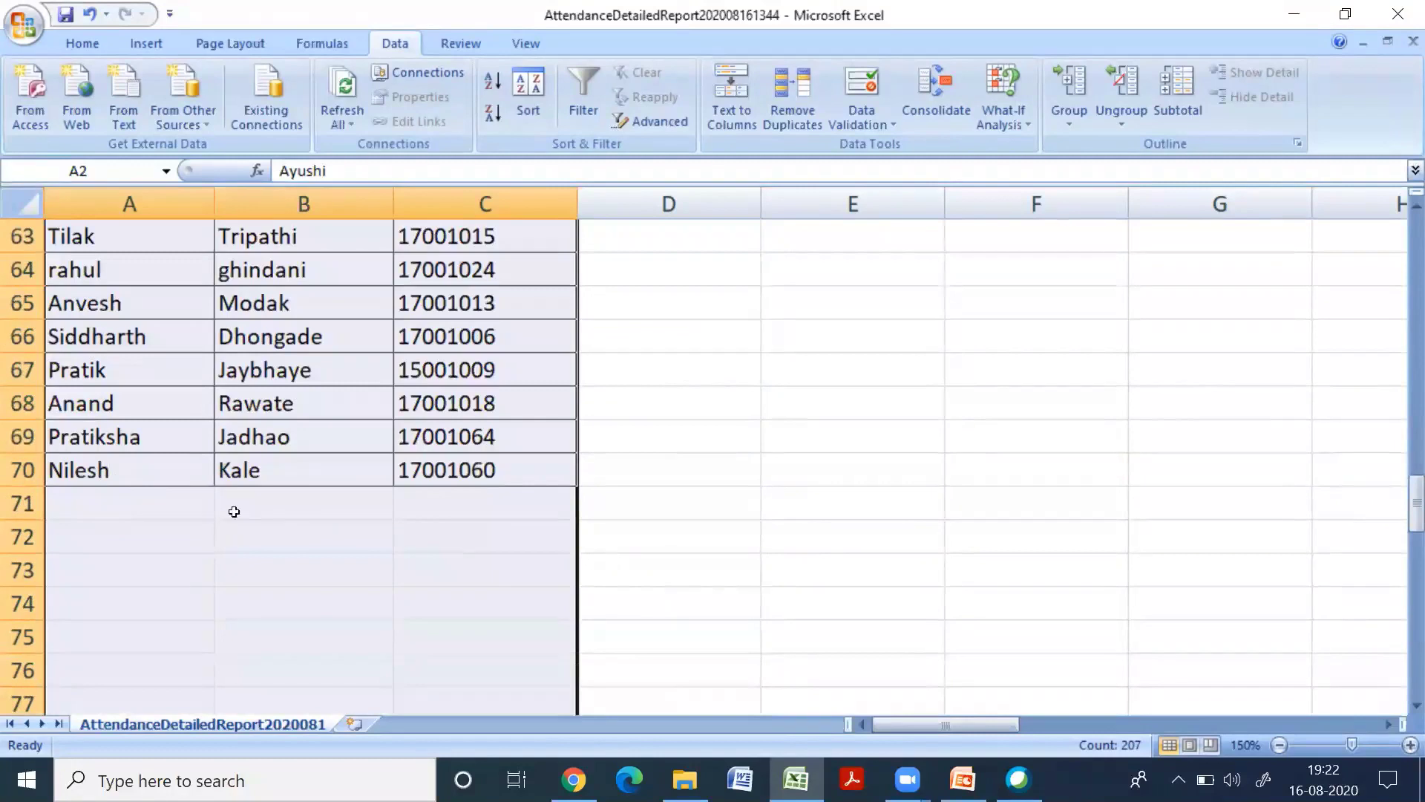
pyautogui.scroll(4, 295, 519)
pyautogui.scroll(10, 326, 519)
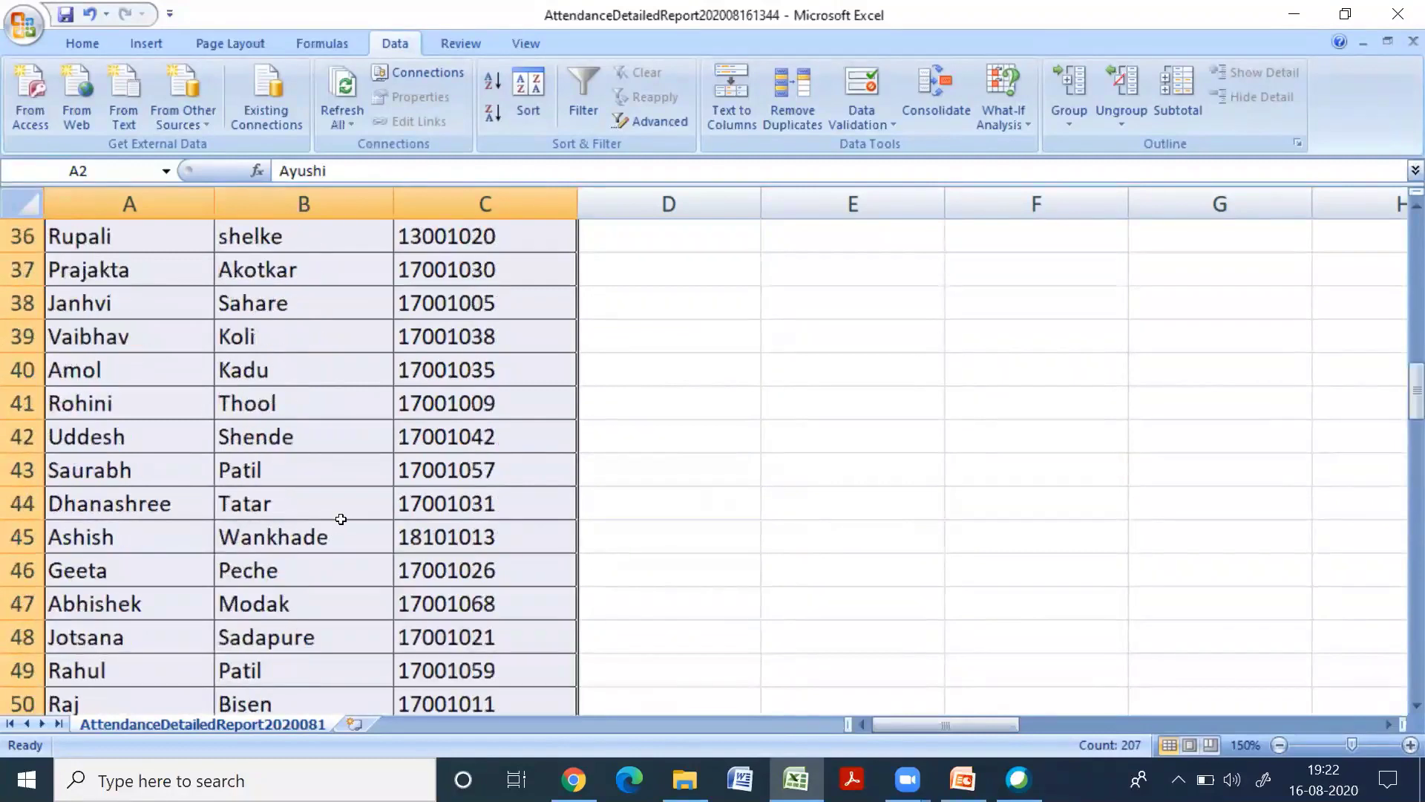
pyautogui.scroll(7, 343, 519)
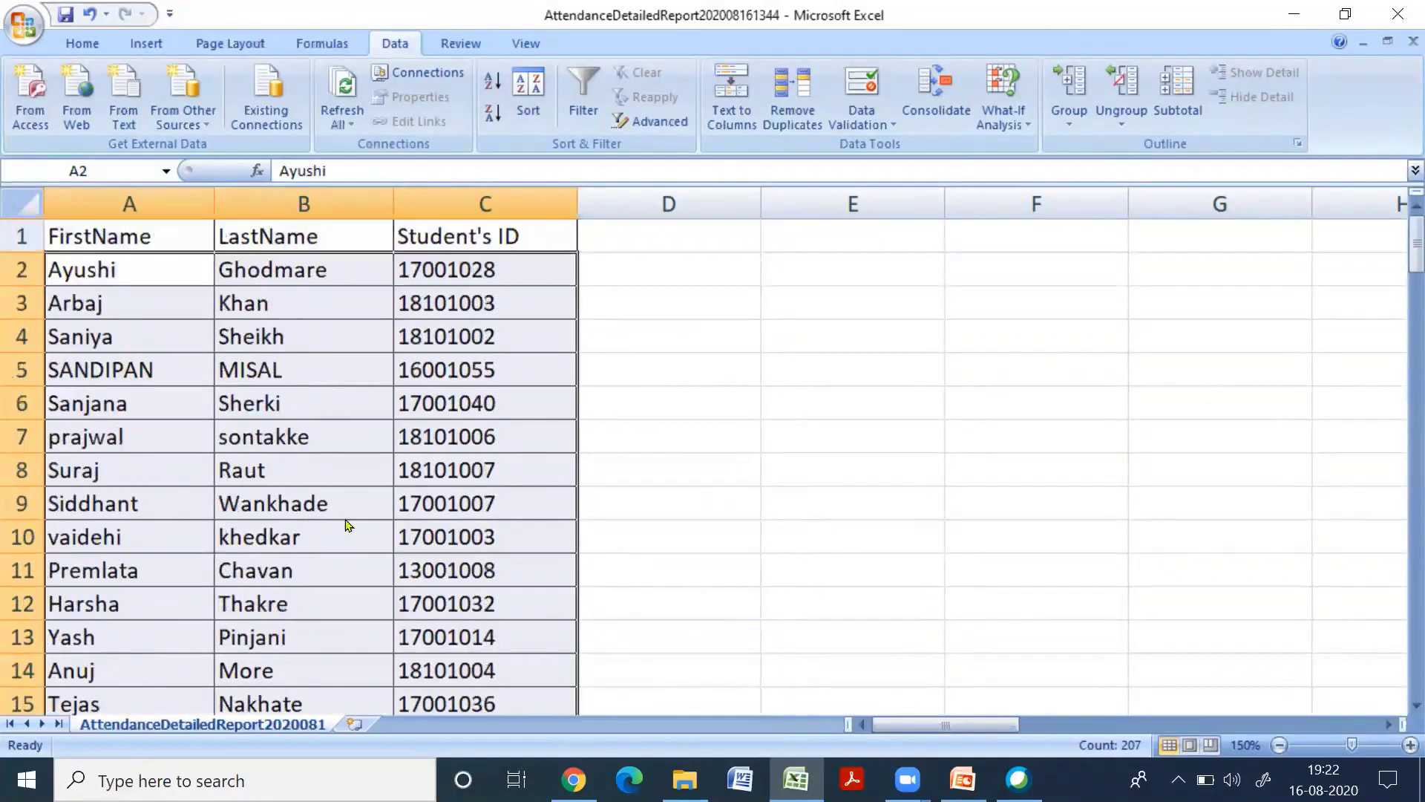
pyautogui.scroll(-3, 598, 588)
pyautogui.click(530, 91)
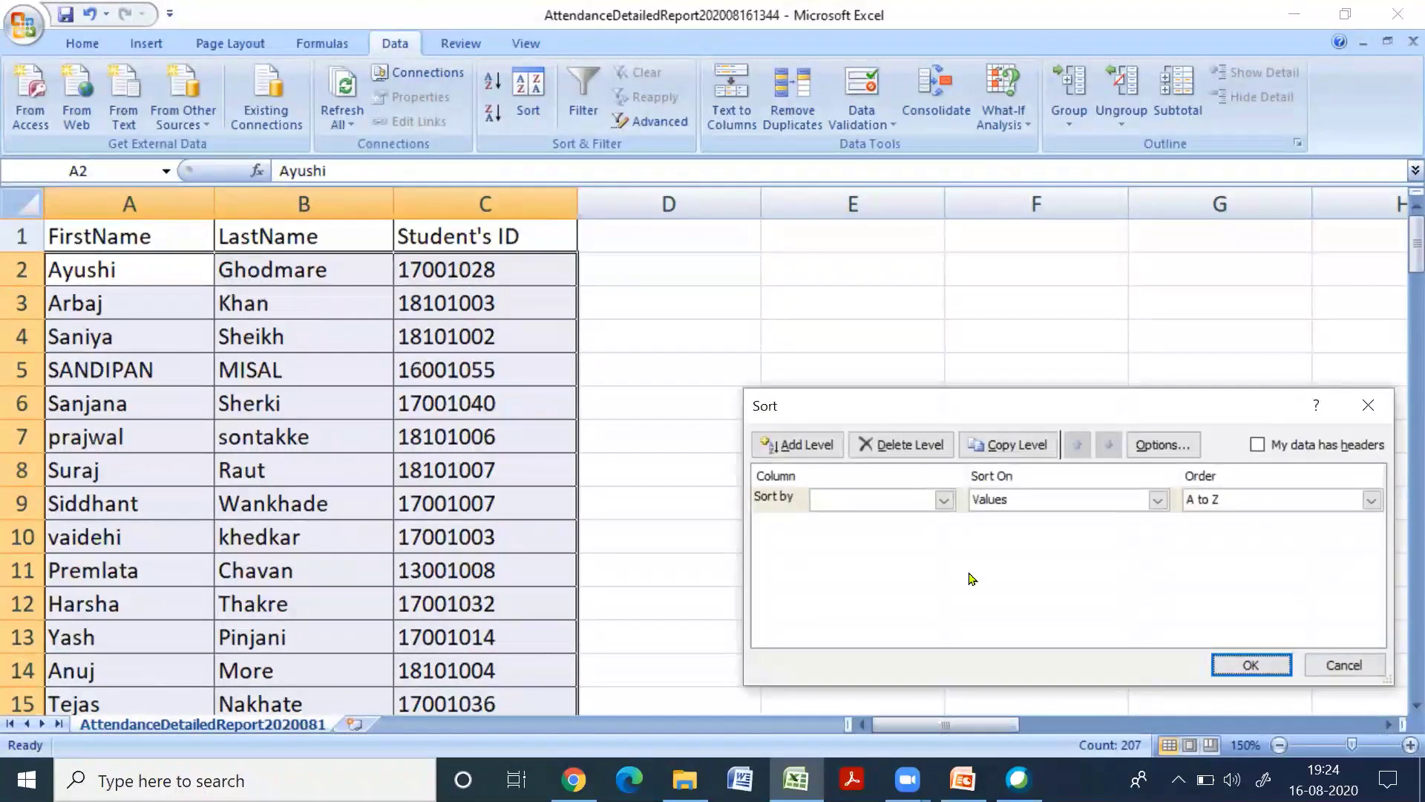
pyautogui.click(944, 501)
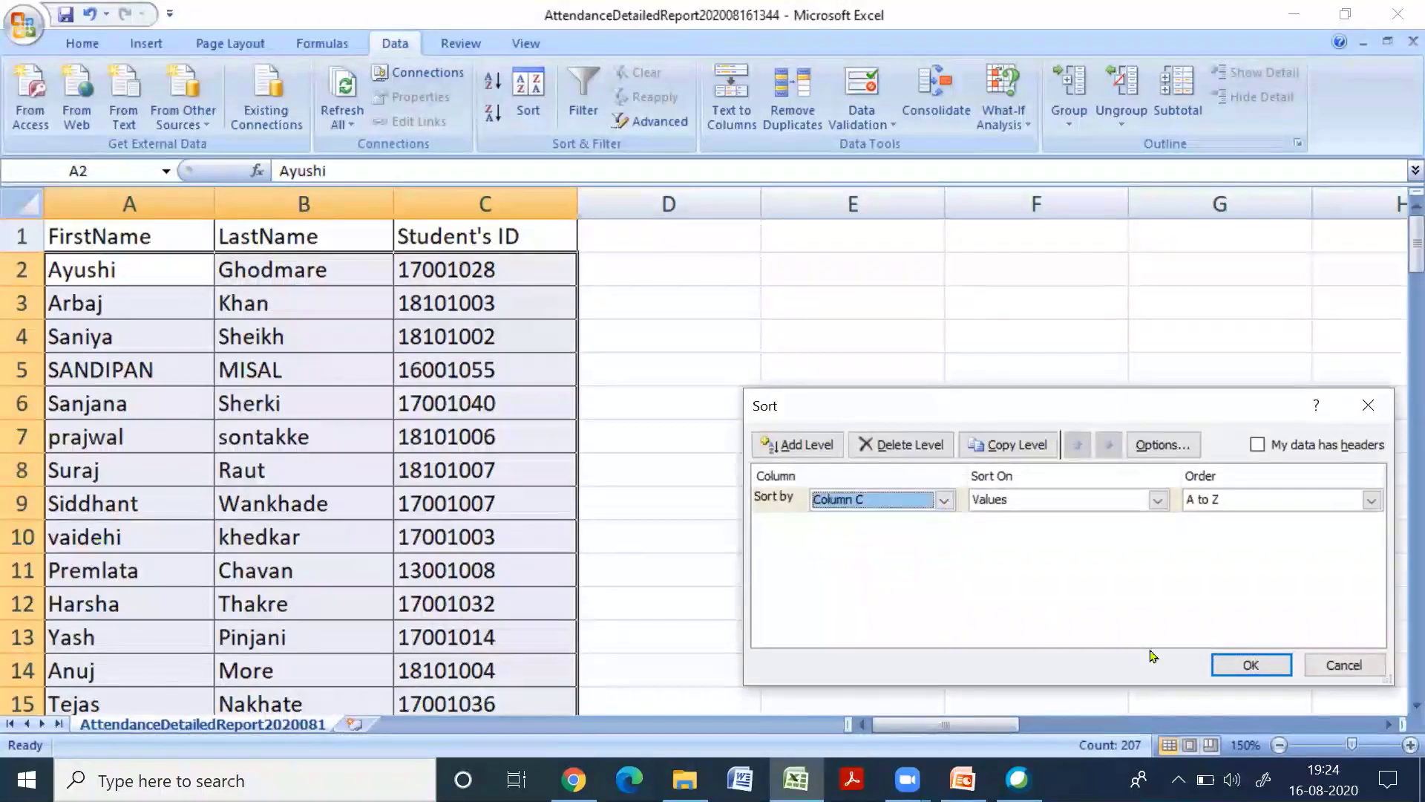
pyautogui.click(1250, 666)
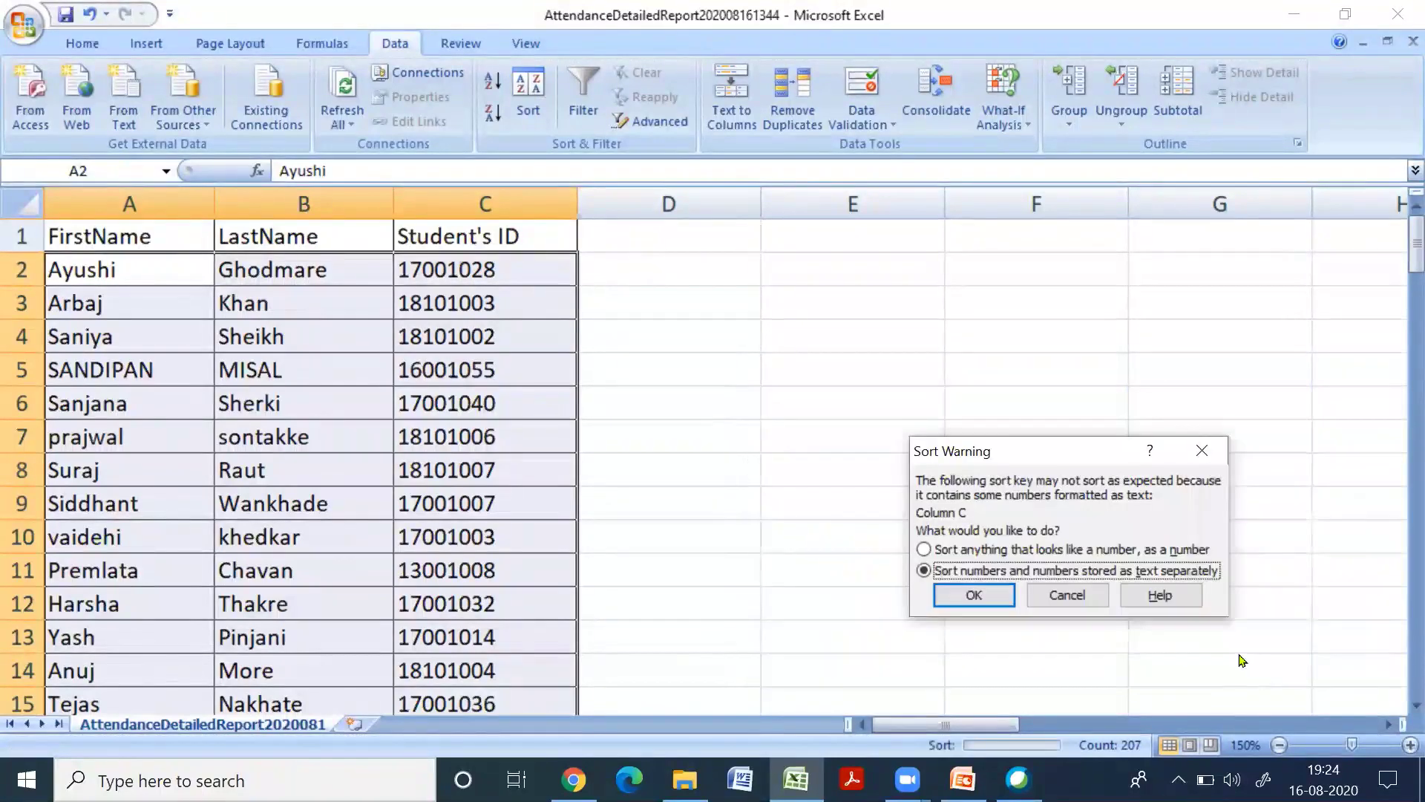
pyautogui.click(975, 595)
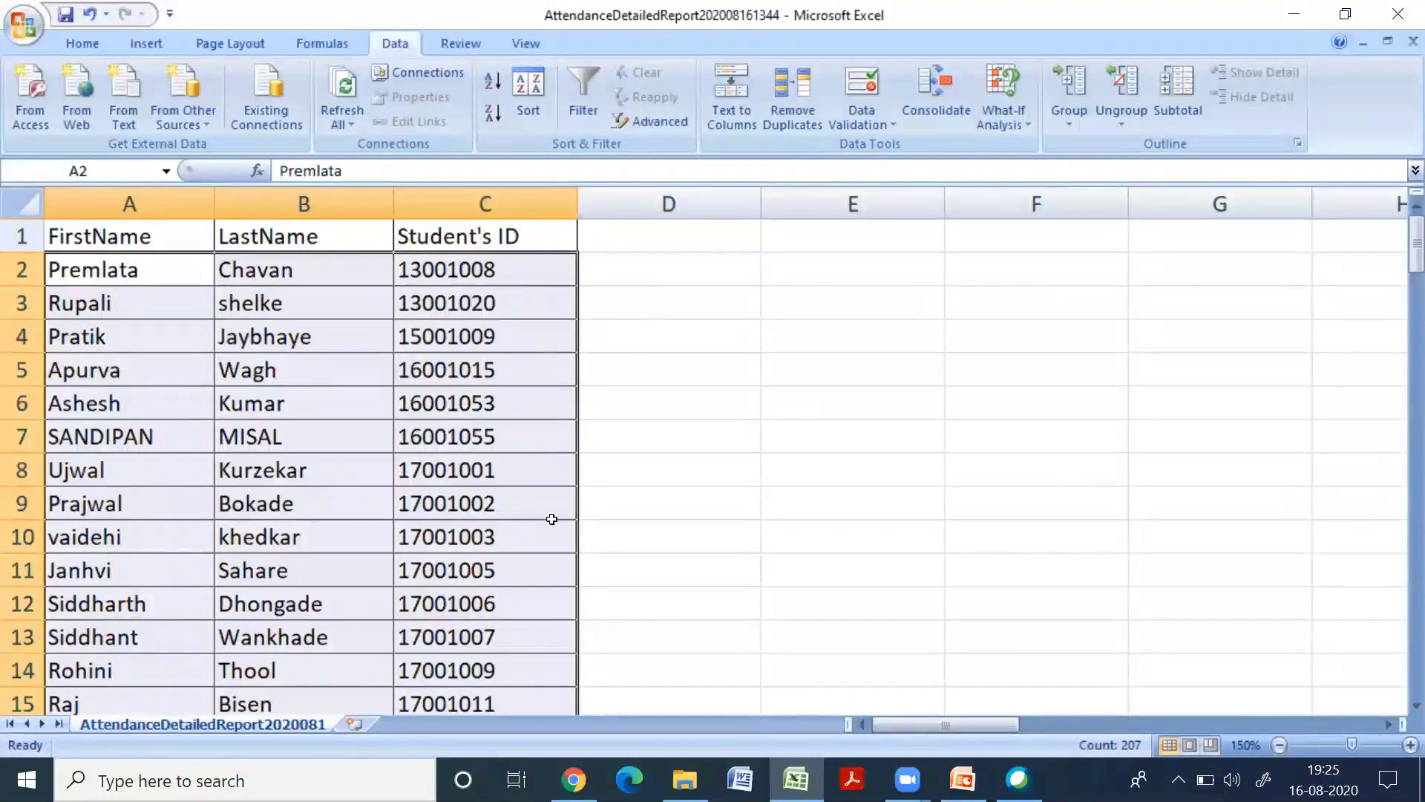
# Step: Examine the sorted student list from its first to its last record, checking the order of the Student's ID values
pyautogui.scroll(-3, 484, 469)
pyautogui.scroll(-16, 484, 469)
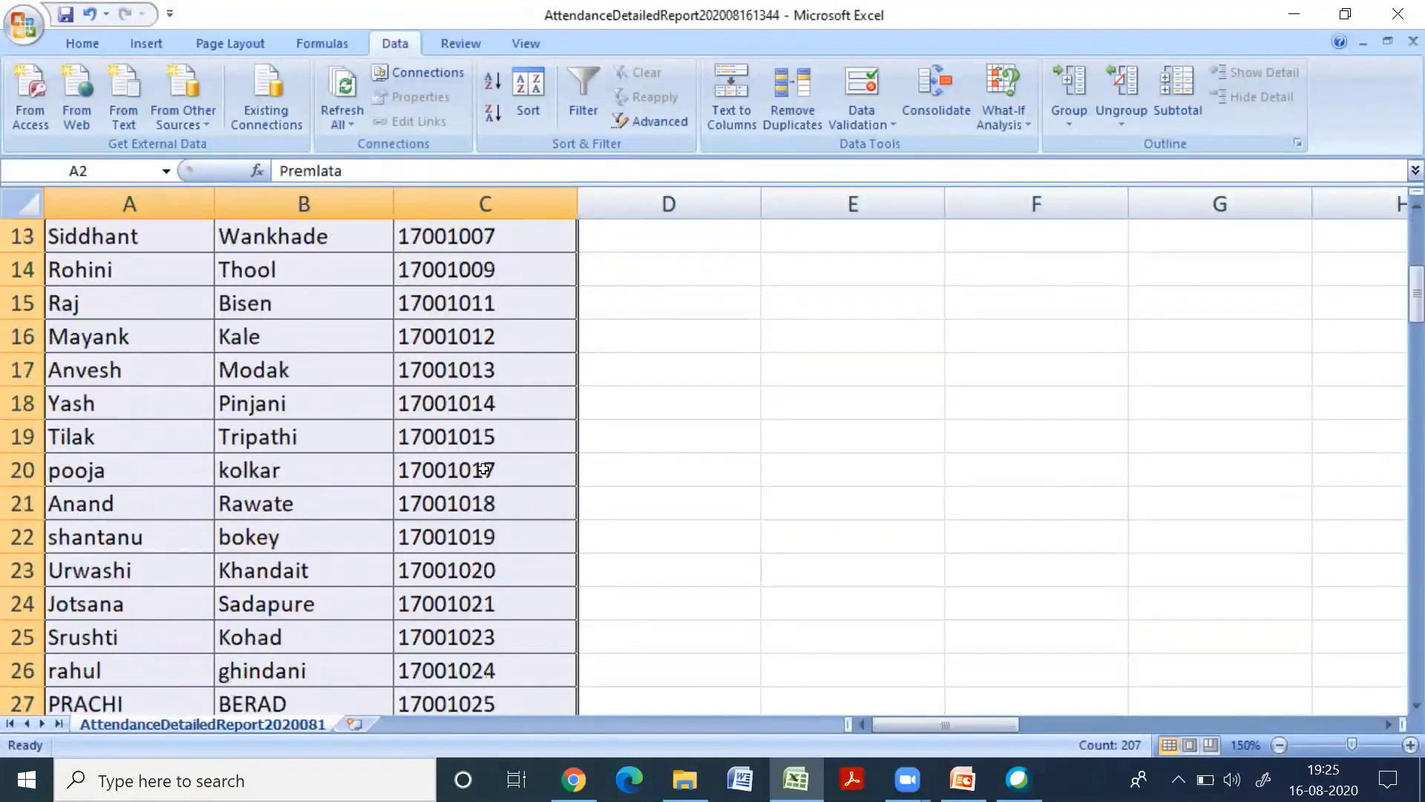
pyautogui.scroll(-1, 484, 470)
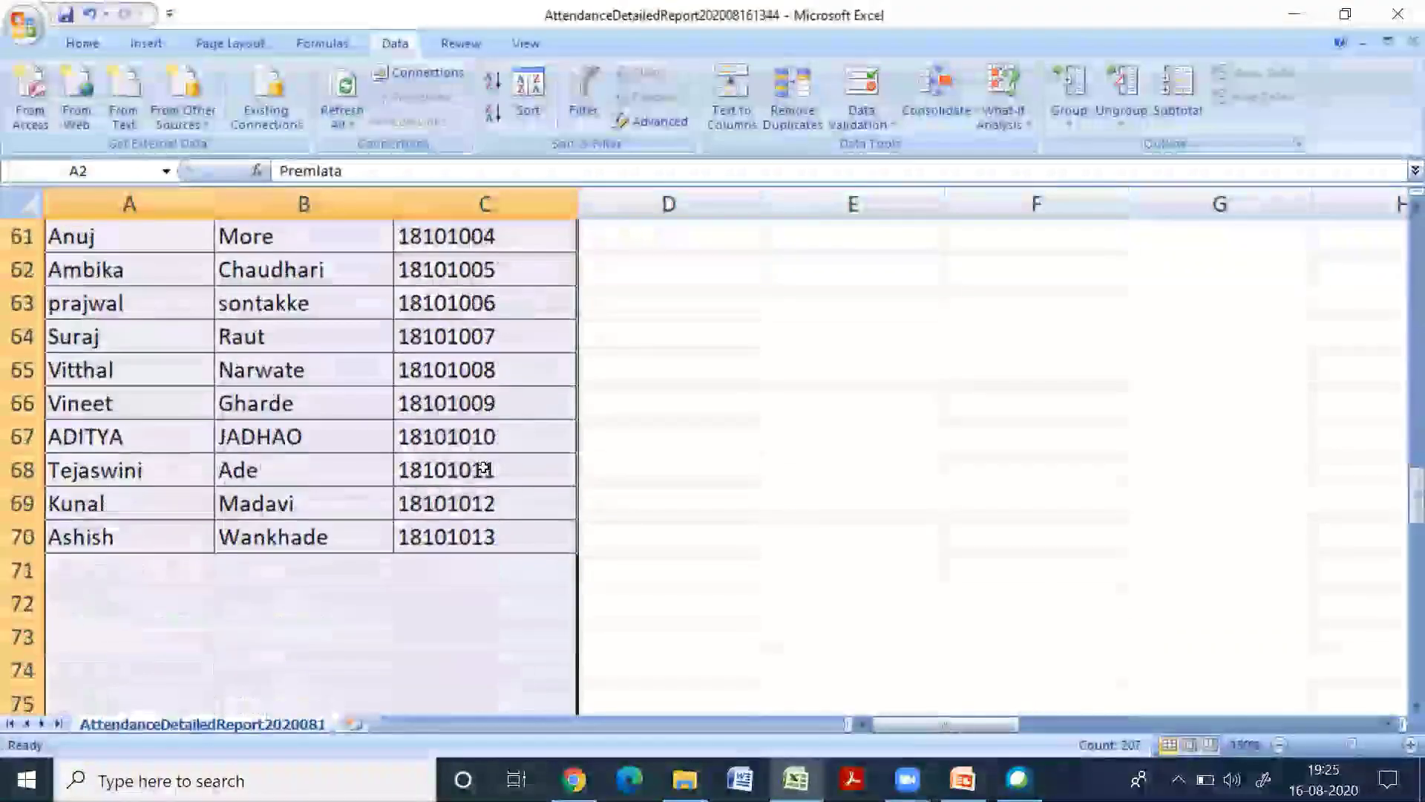
pyautogui.scroll(8, 484, 469)
pyautogui.scroll(9, 484, 469)
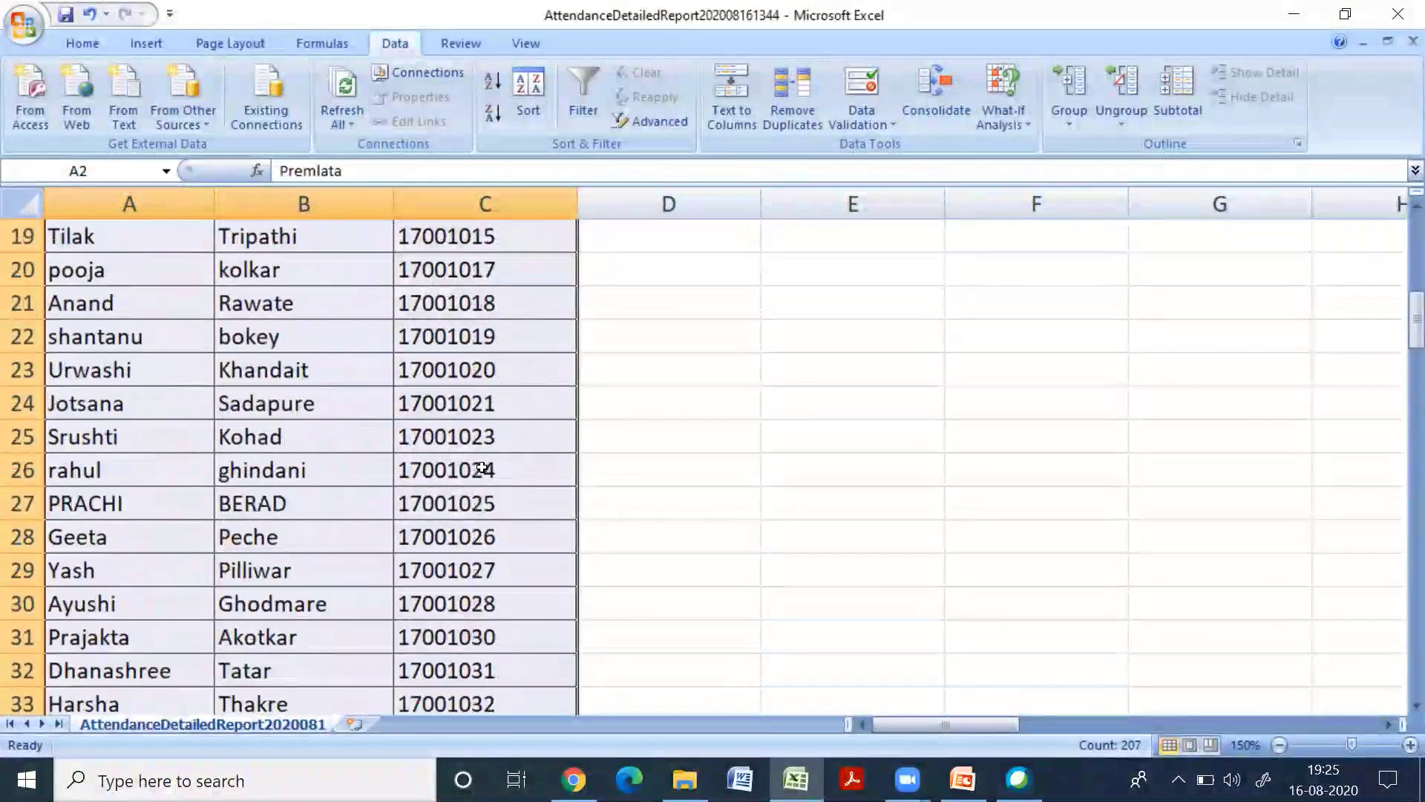
pyautogui.scroll(-17, 483, 468)
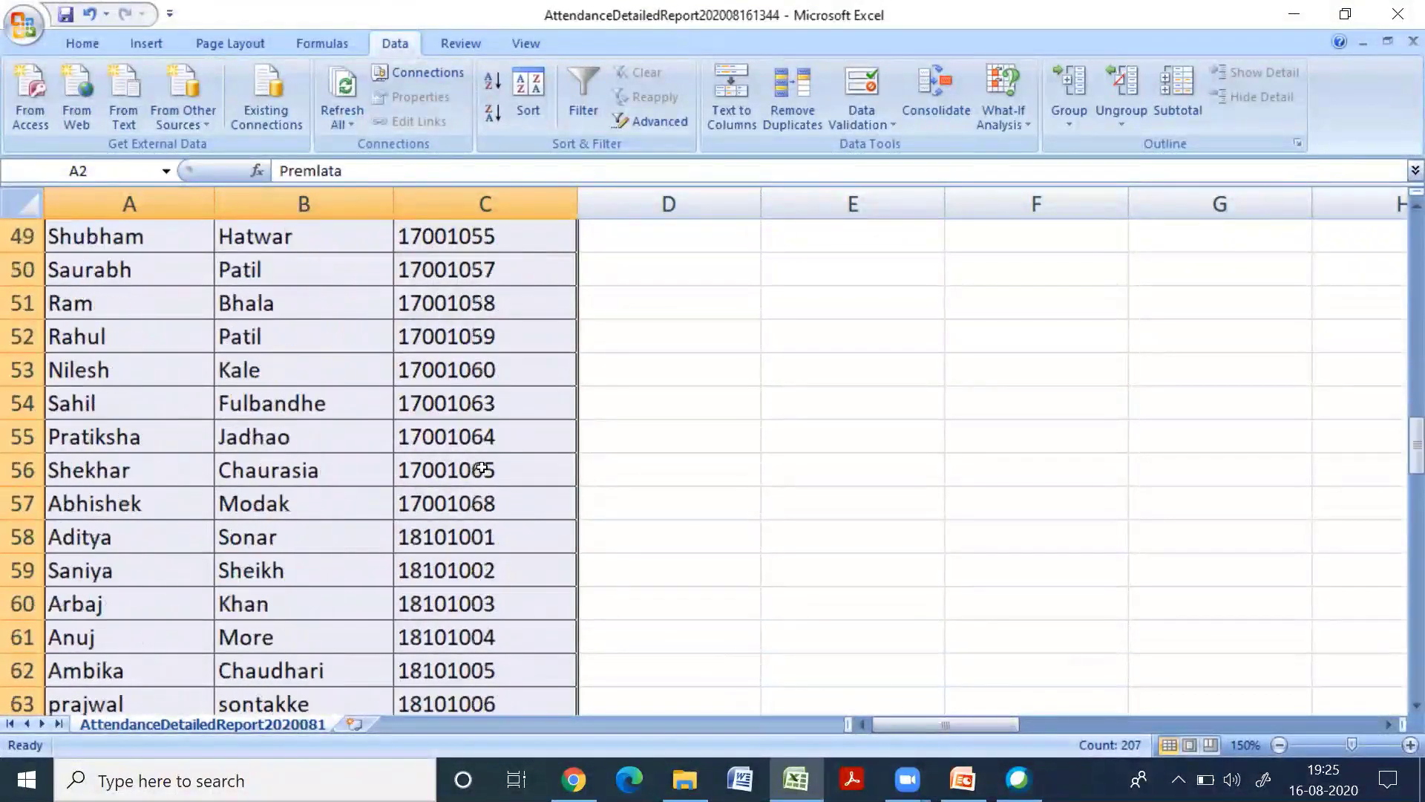
pyautogui.scroll(2, 482, 468)
pyautogui.scroll(6, 483, 468)
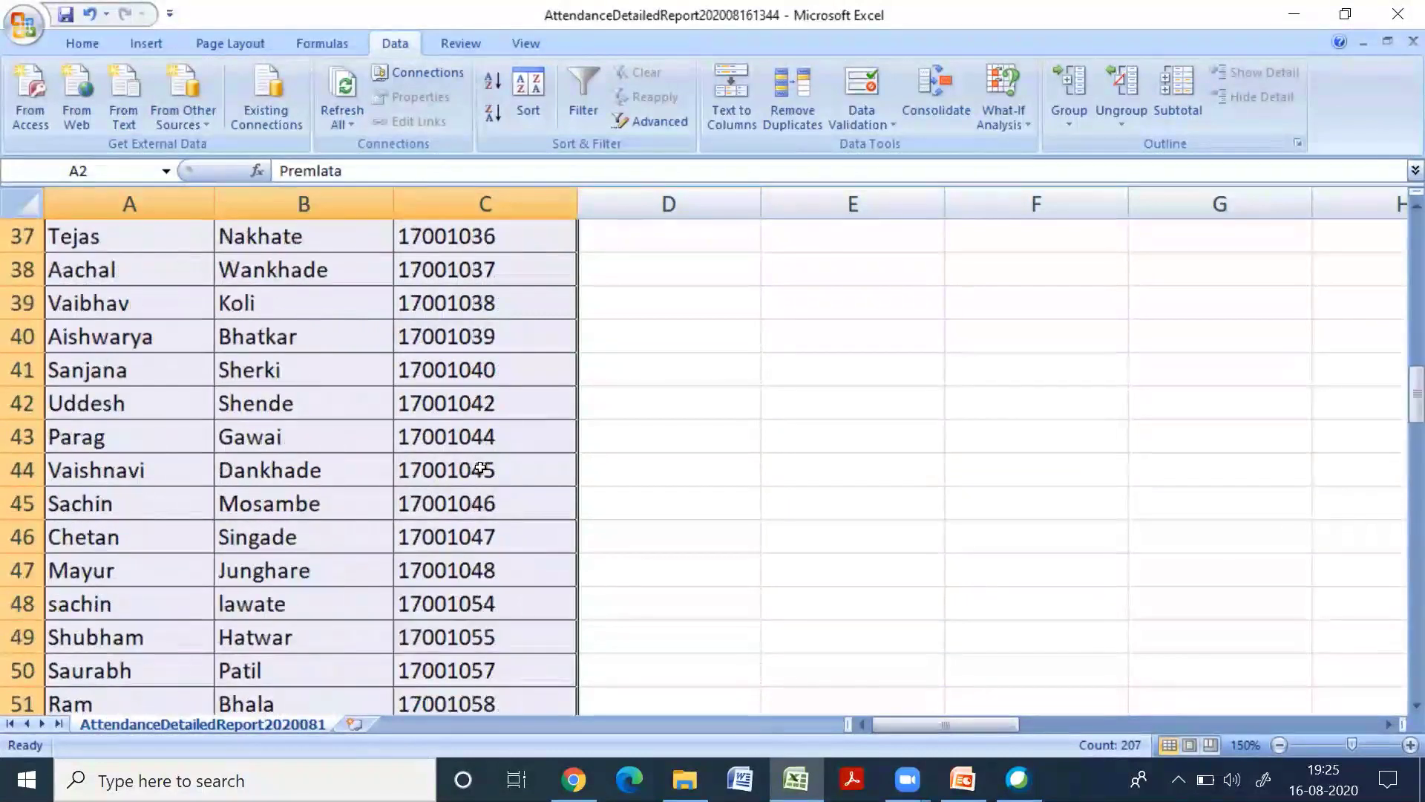
pyautogui.scroll(8, 481, 468)
pyautogui.scroll(3, 364, 650)
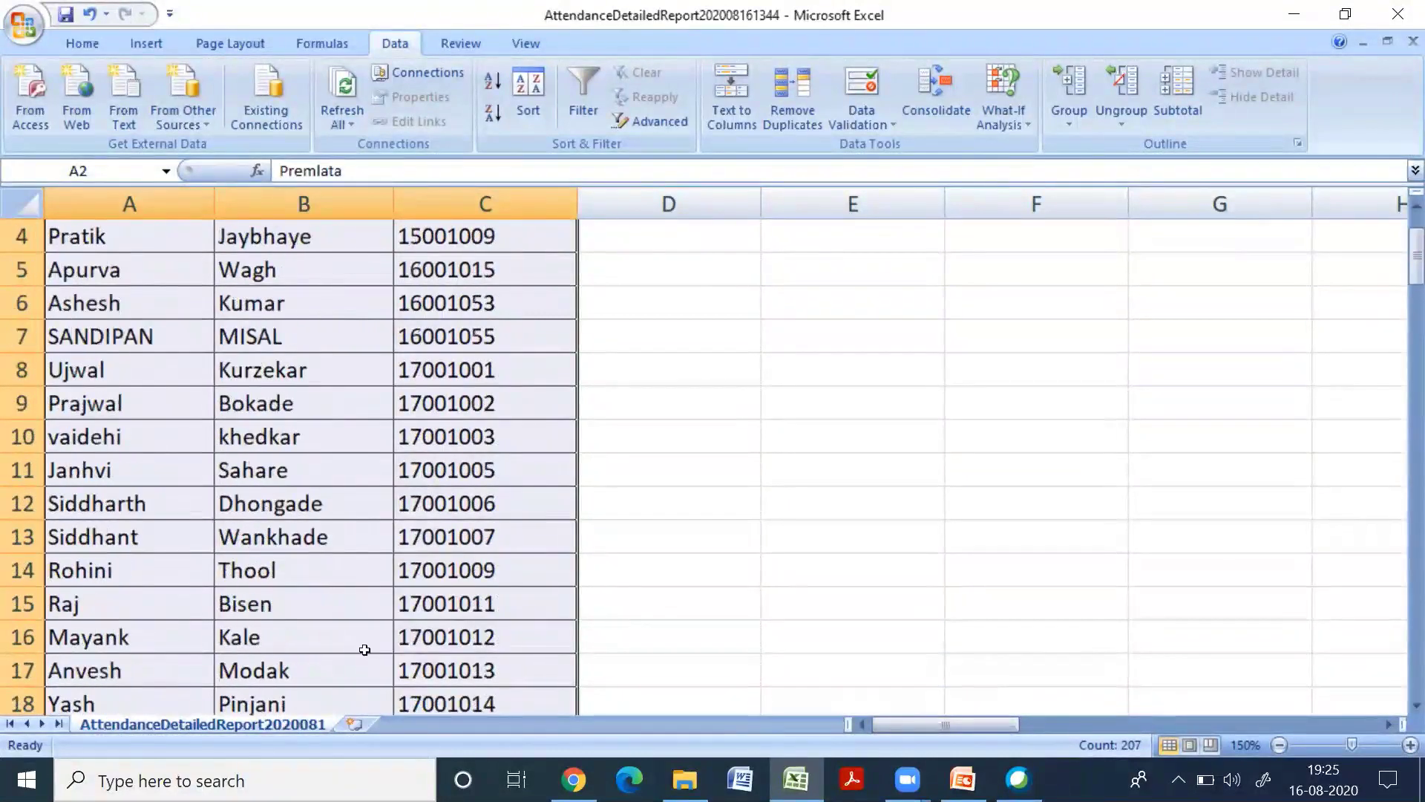
# Step: Add two blank worksheets to the workbook and return to the attendance report sheet
pyautogui.click(354, 724)
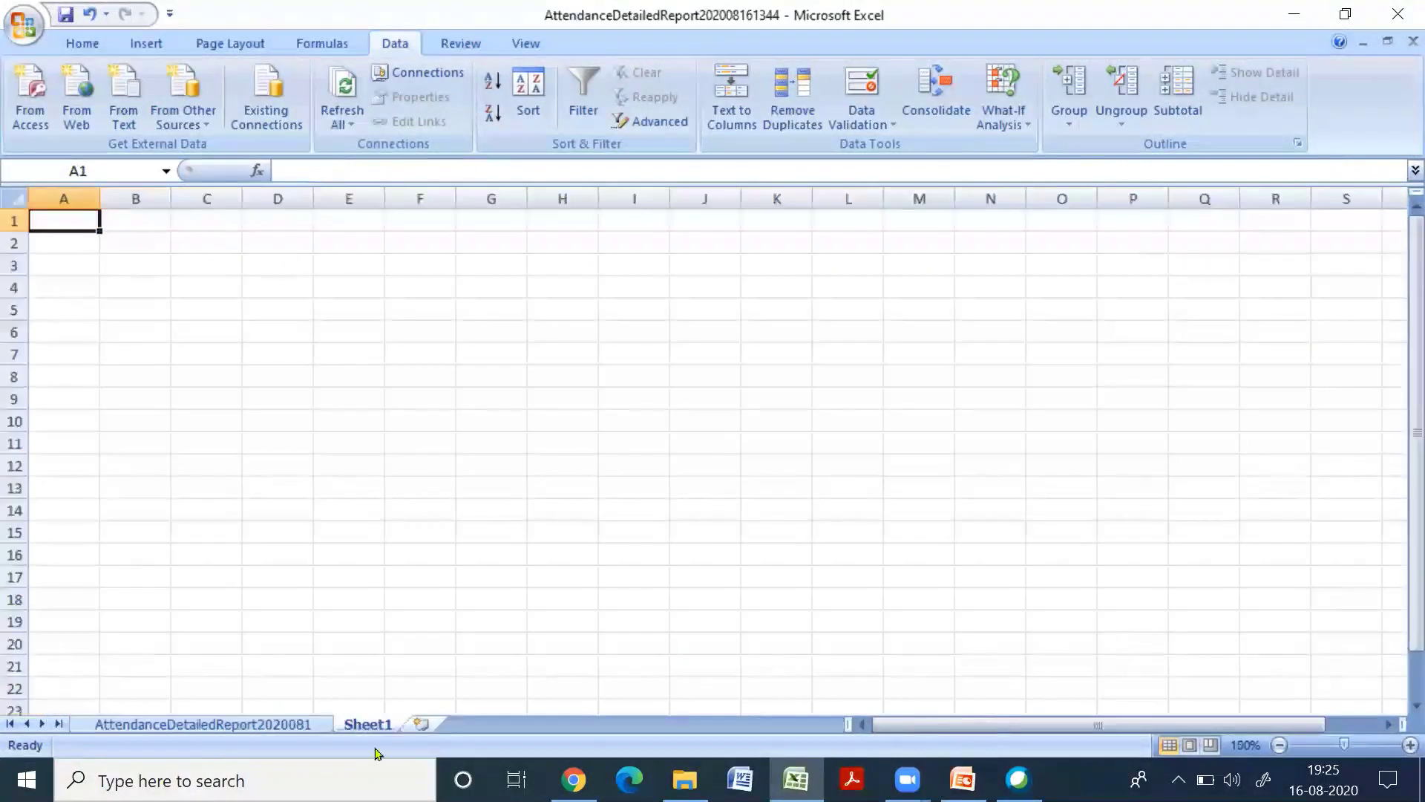
pyautogui.click(421, 724)
pyautogui.click(369, 725)
pyautogui.click(275, 725)
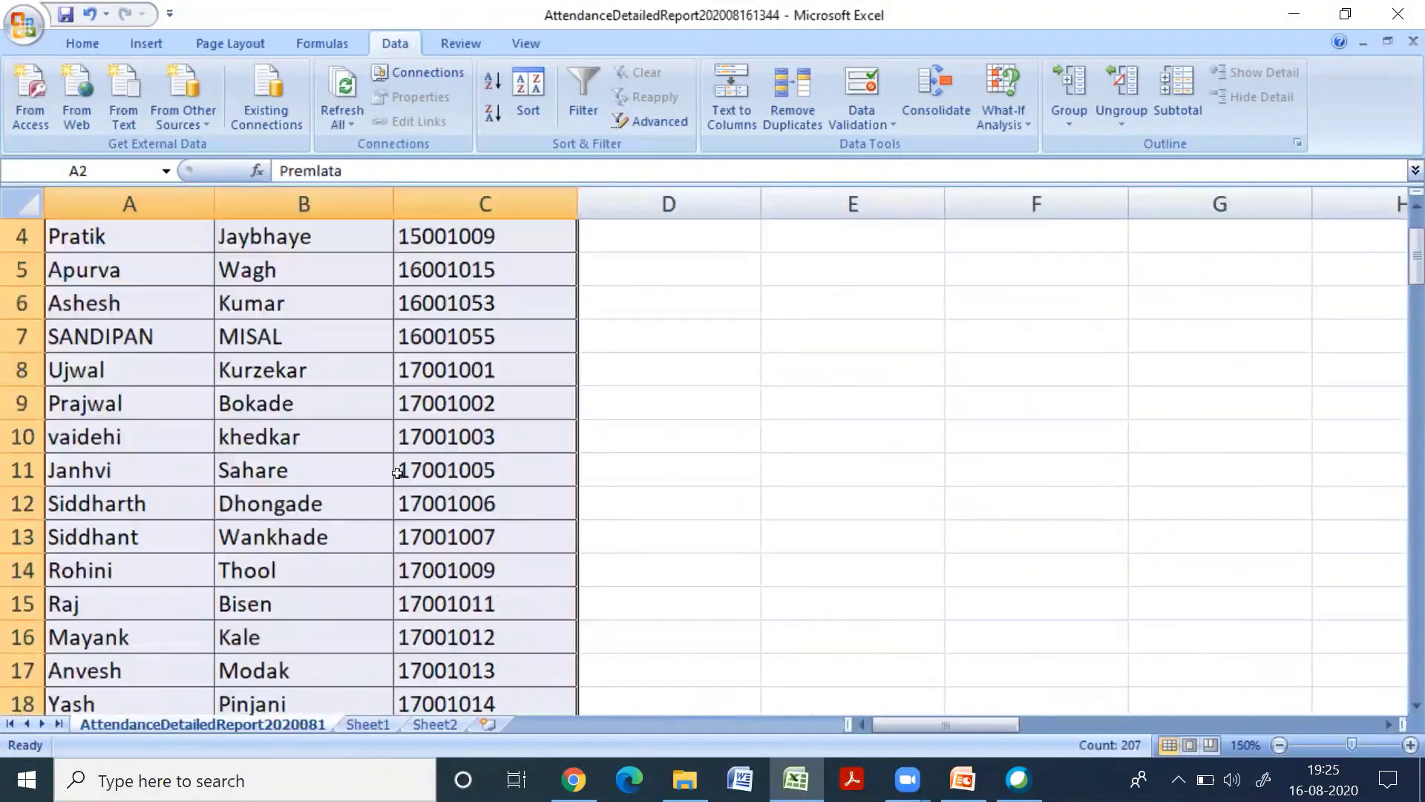
pyautogui.scroll(-10, 398, 473)
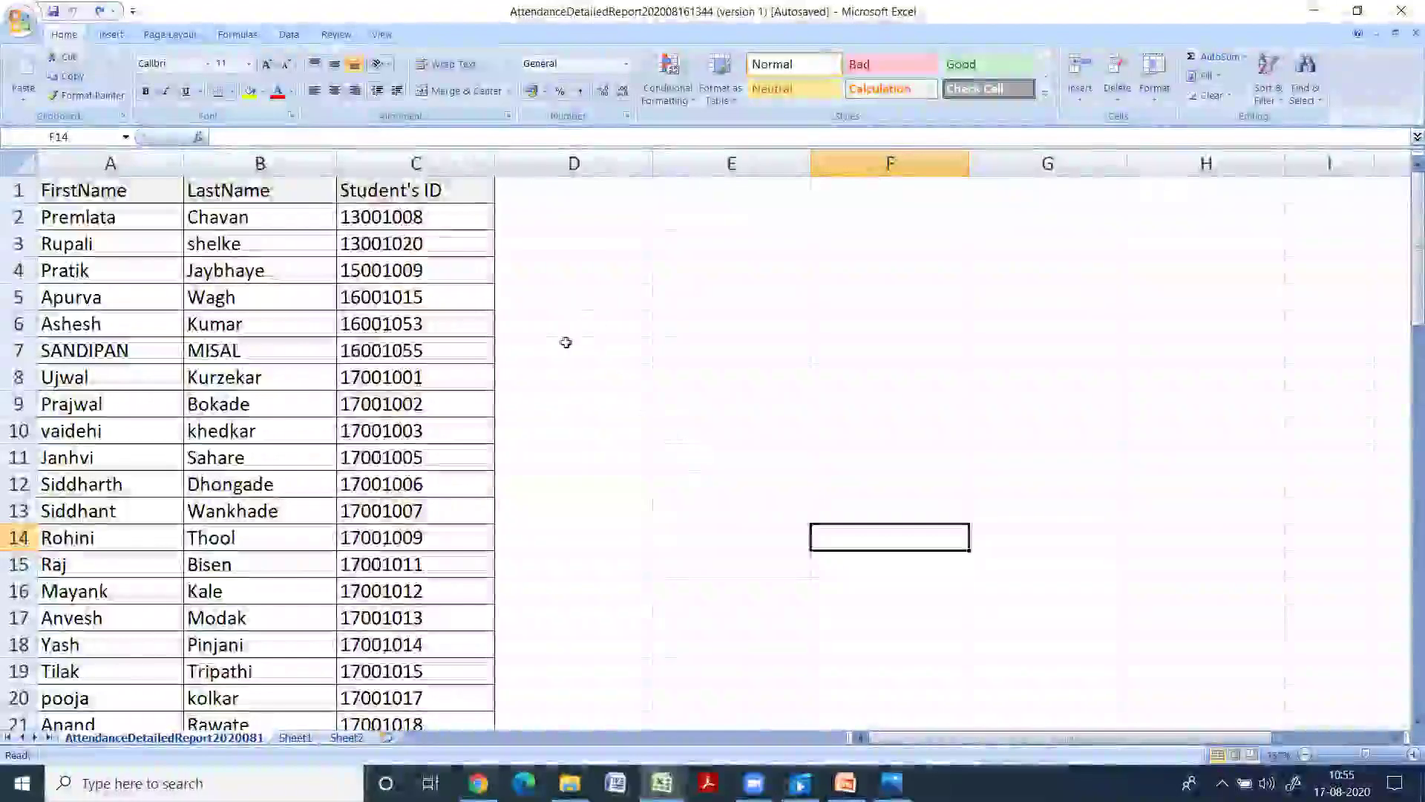
# Step: Move the Student's ID column from column C to column A, ahead of the FirstName and LastName columns
pyautogui.click(410, 167)
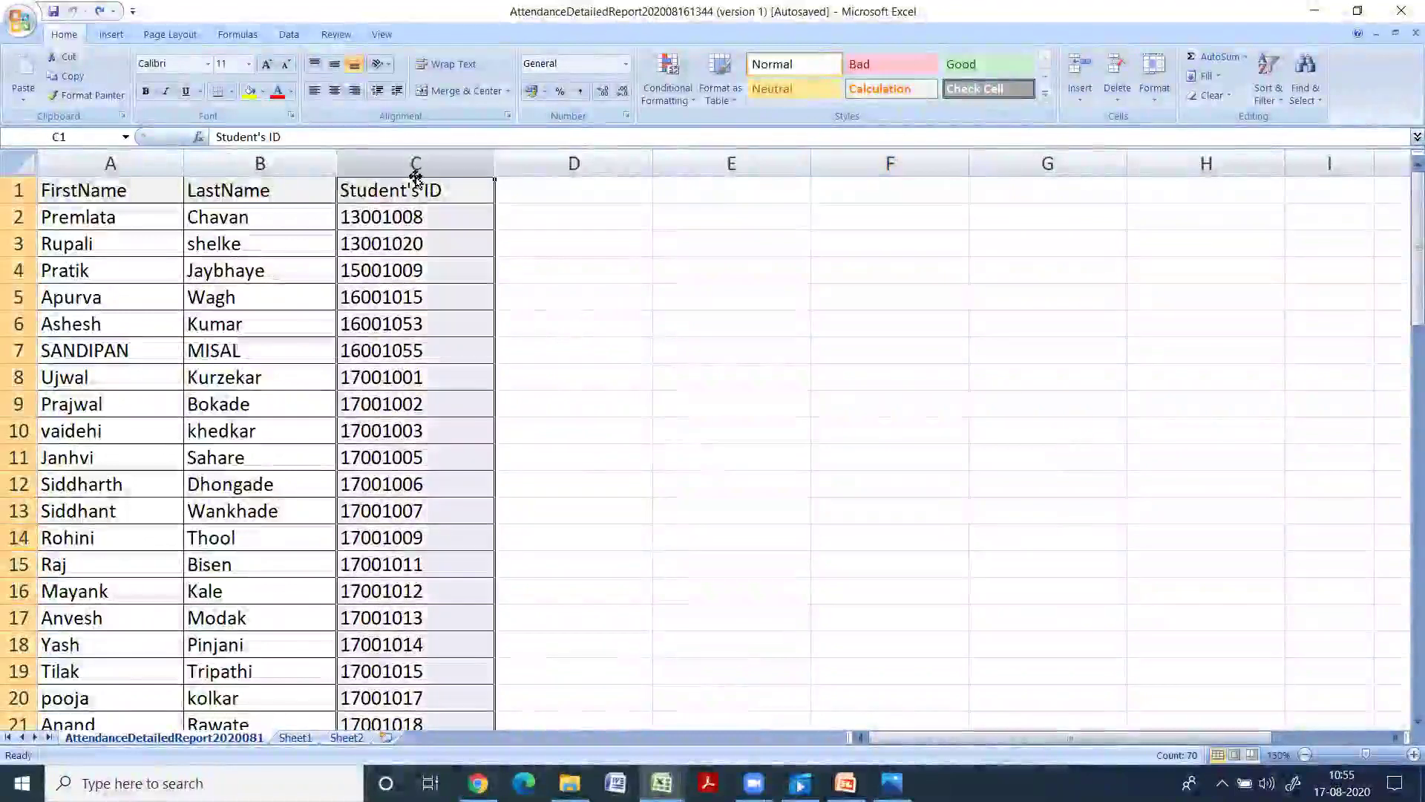
pyautogui.rightClick(440, 171)
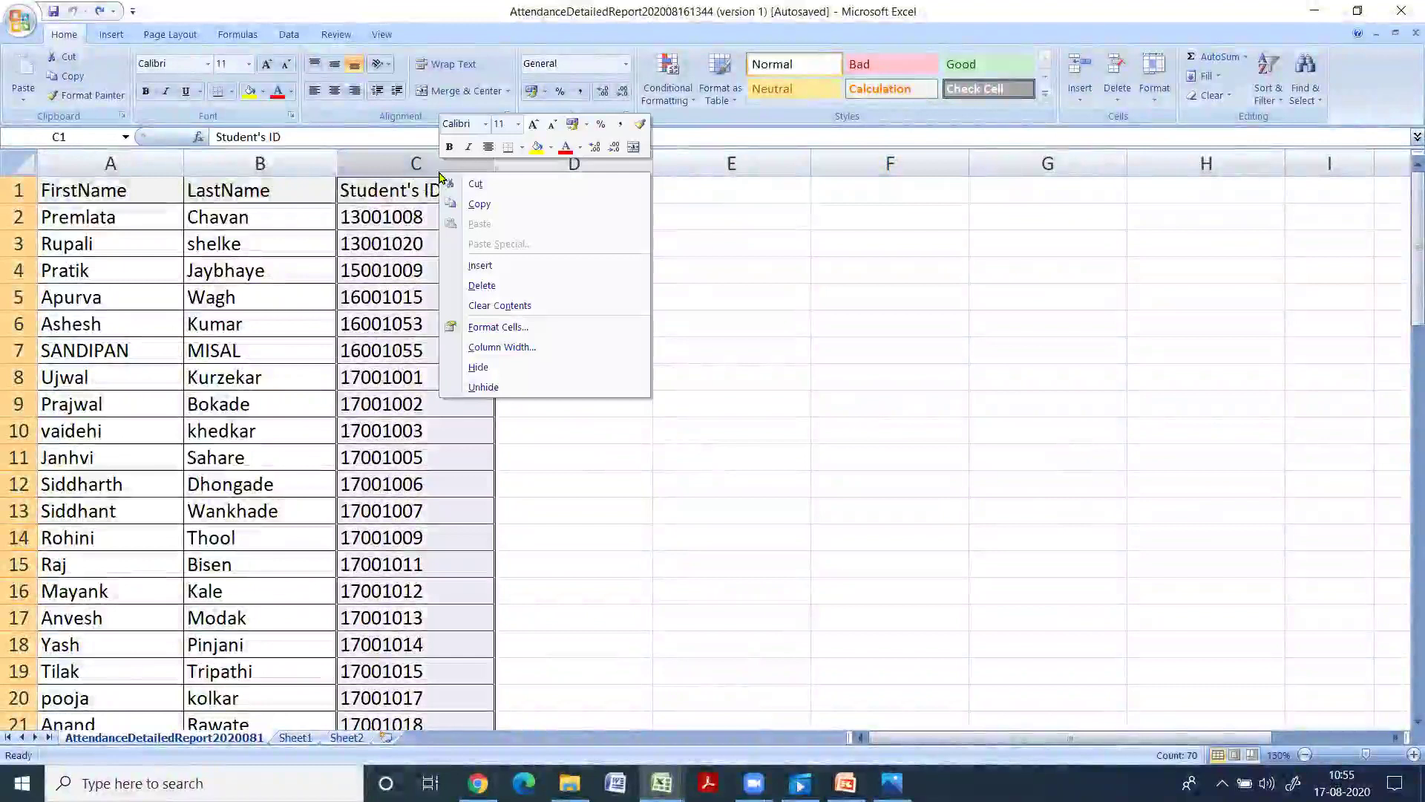
pyautogui.click(472, 184)
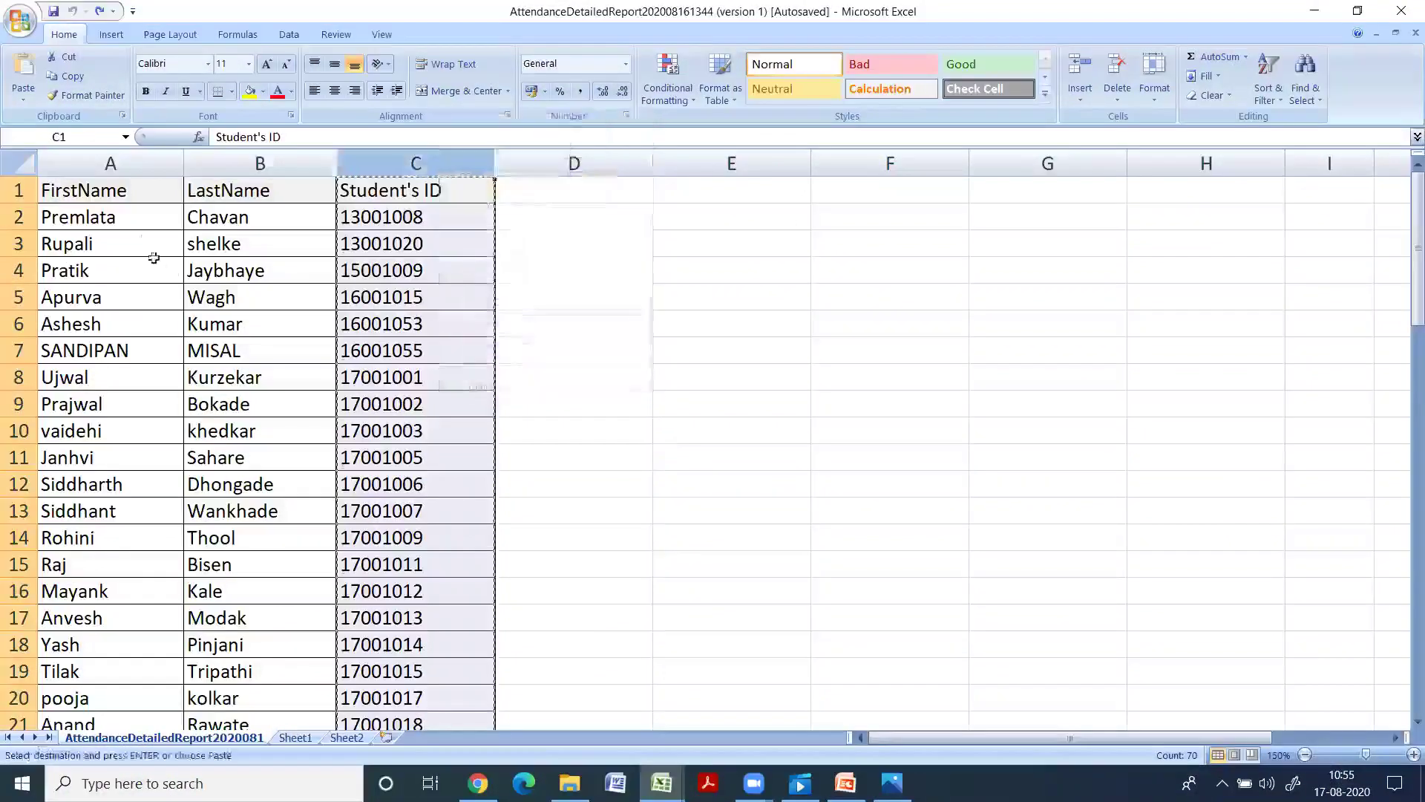
pyautogui.click(100, 165)
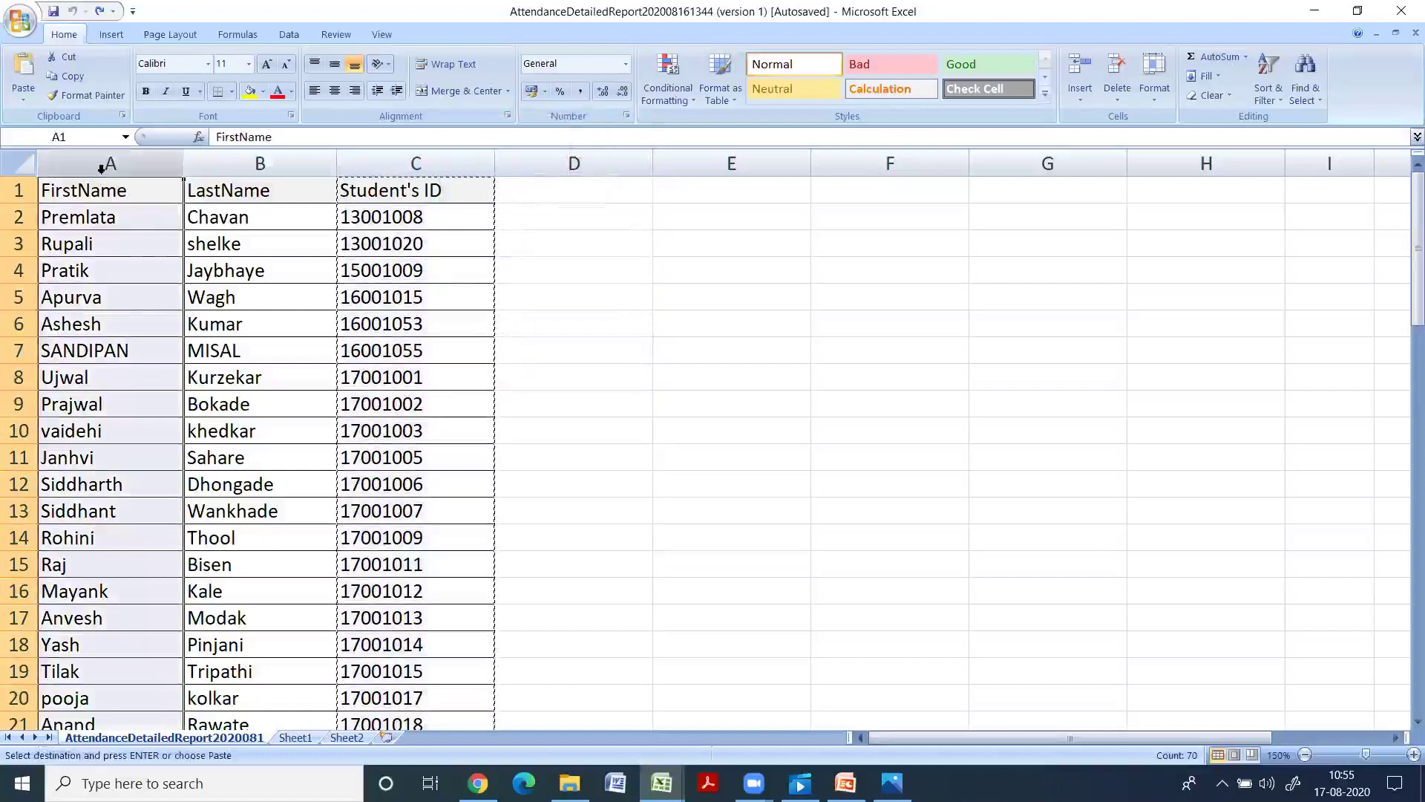
pyautogui.rightClick(102, 166)
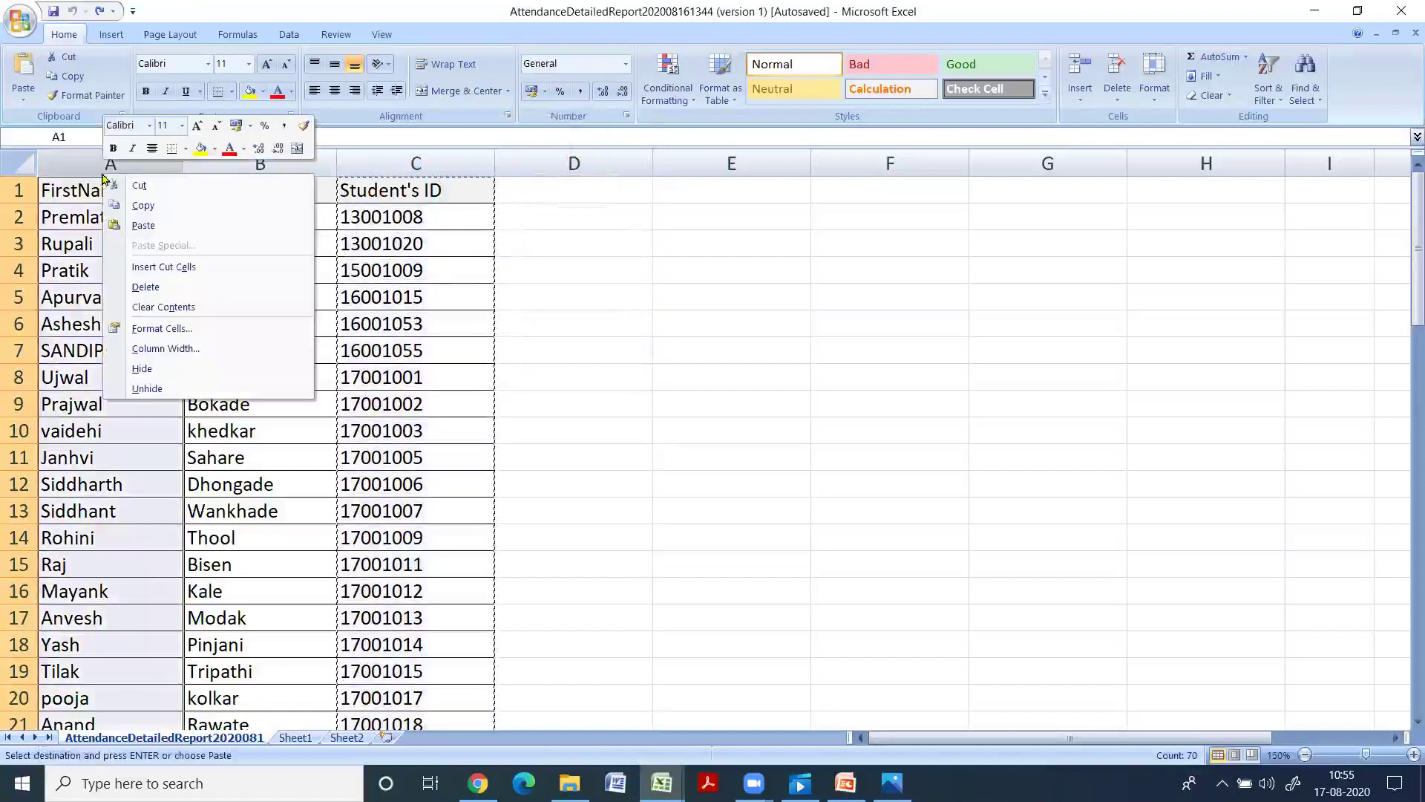
pyautogui.click(139, 268)
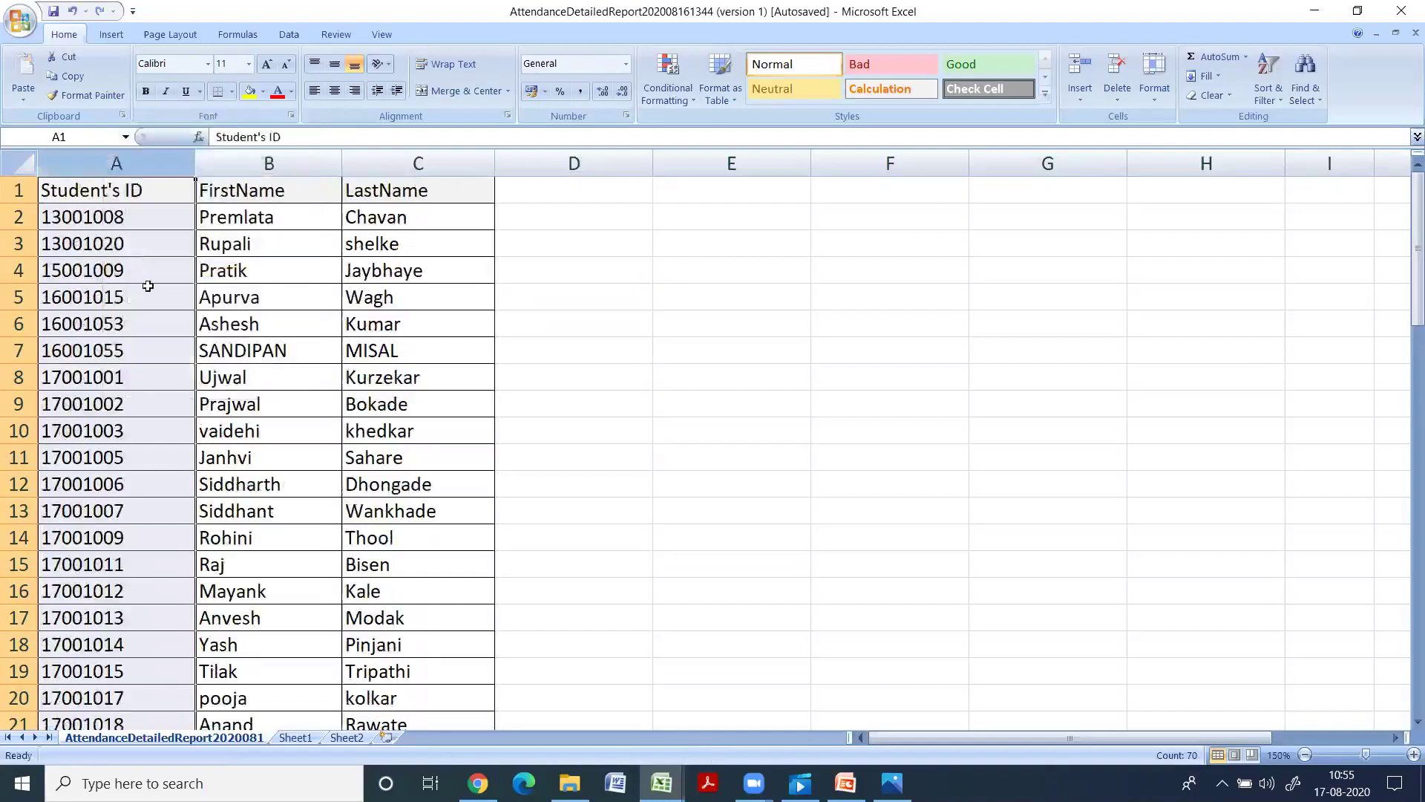